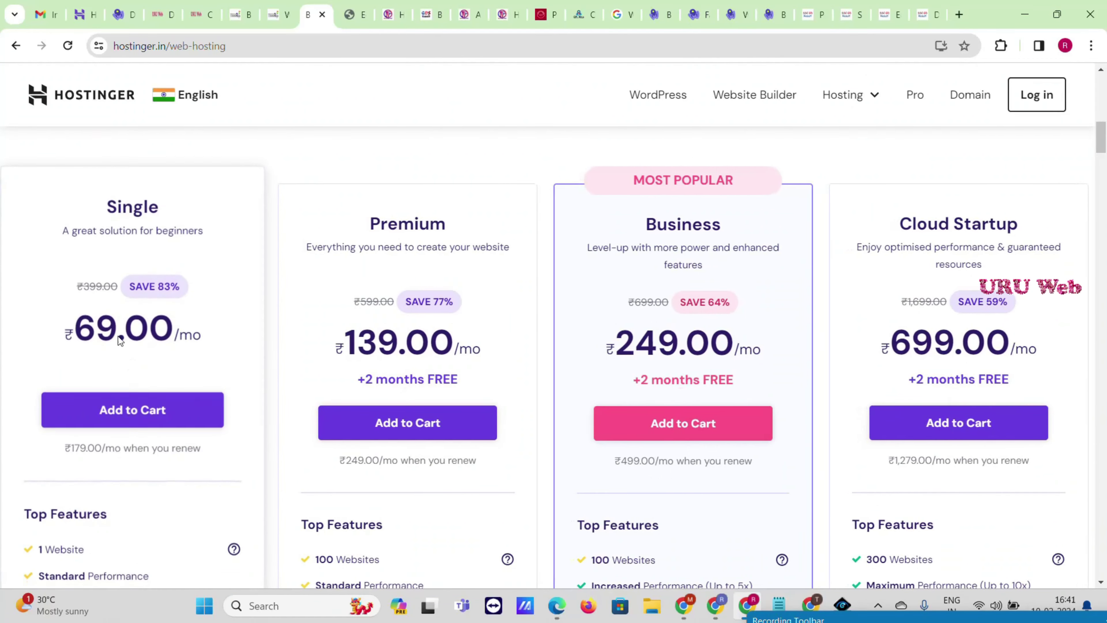
scroll(156, 379, "down", 3)
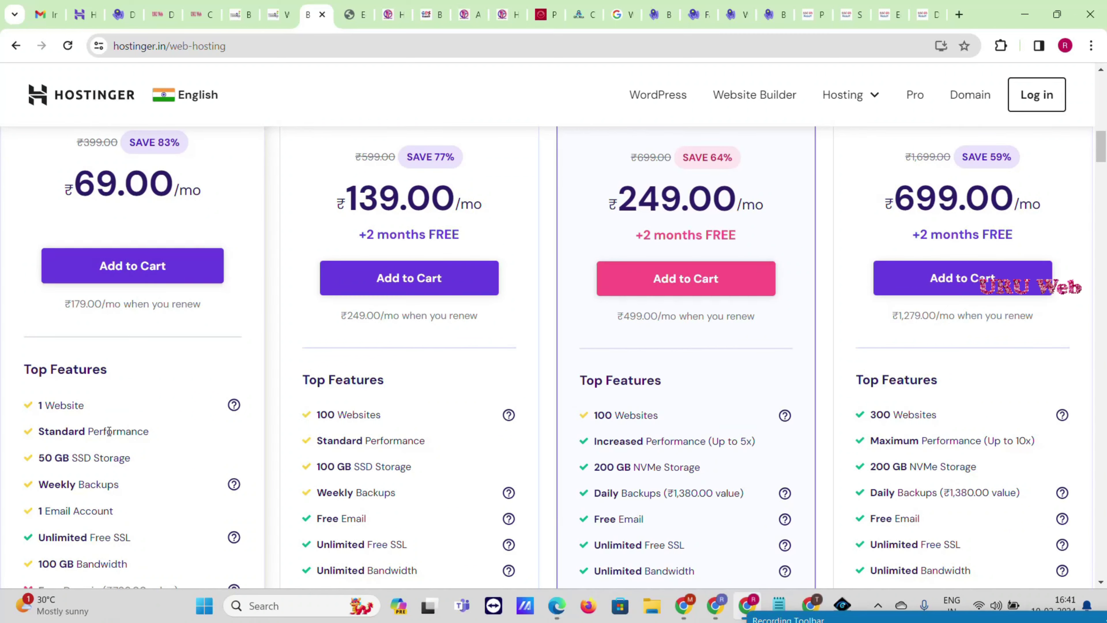
scroll(67, 464, "down", 3)
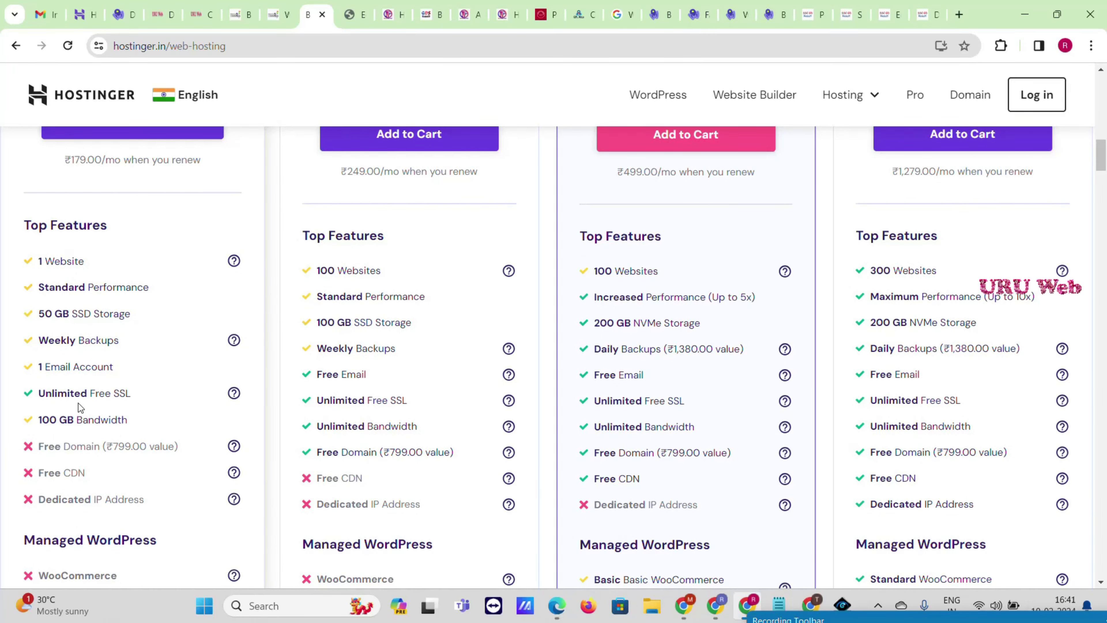
scroll(336, 406, "up", 6)
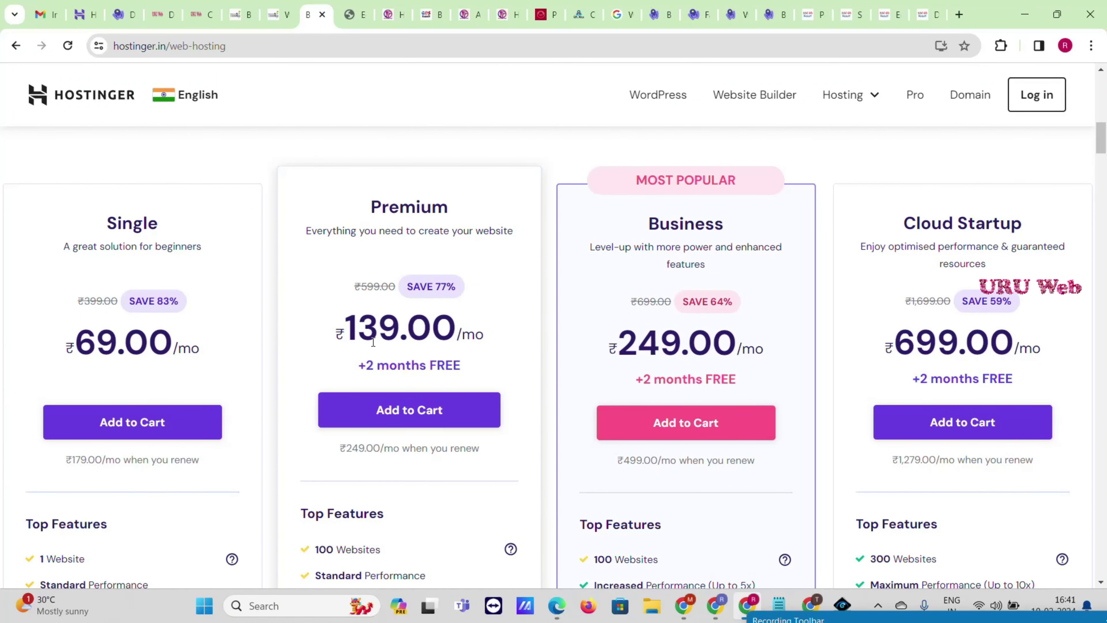
scroll(372, 342, "down", 3)
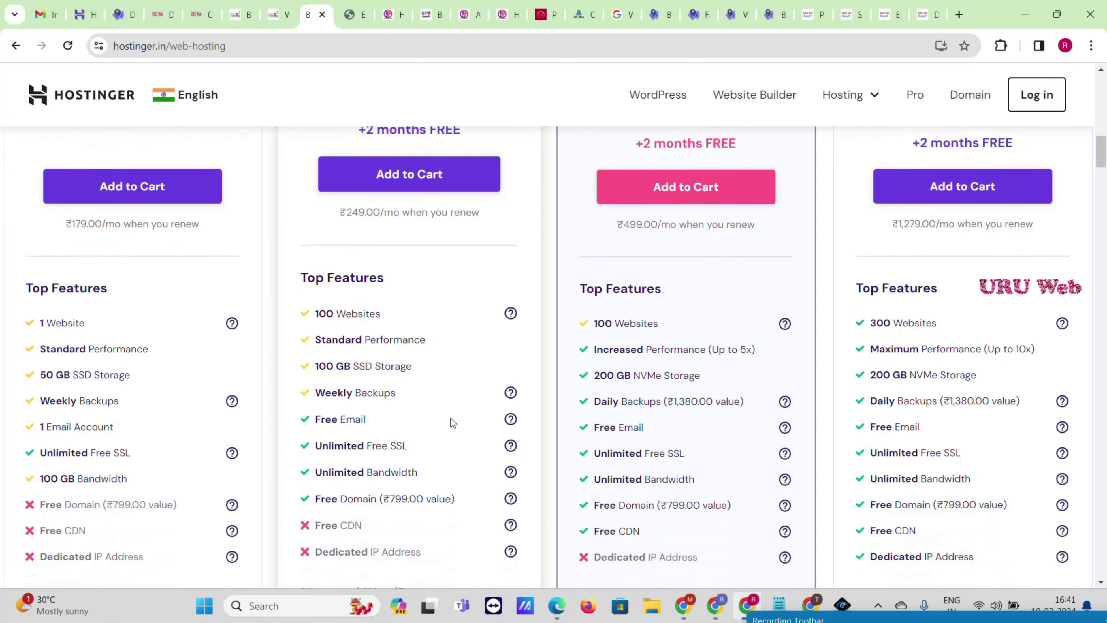
scroll(323, 333, "down", 3)
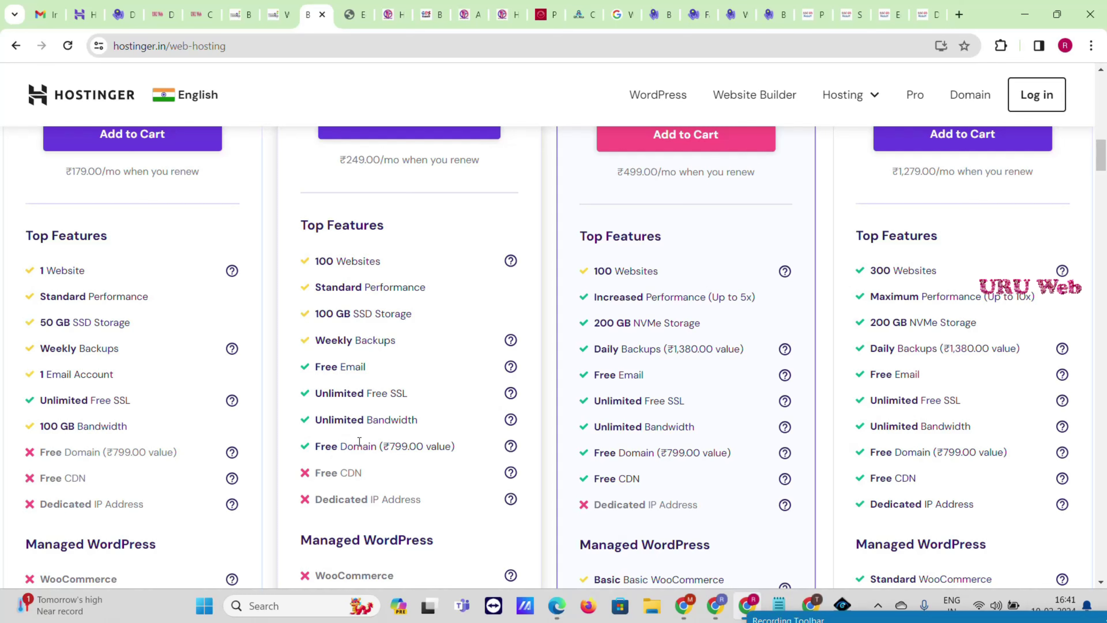
scroll(340, 414, "up", 3)
scroll(387, 291, "up", 3)
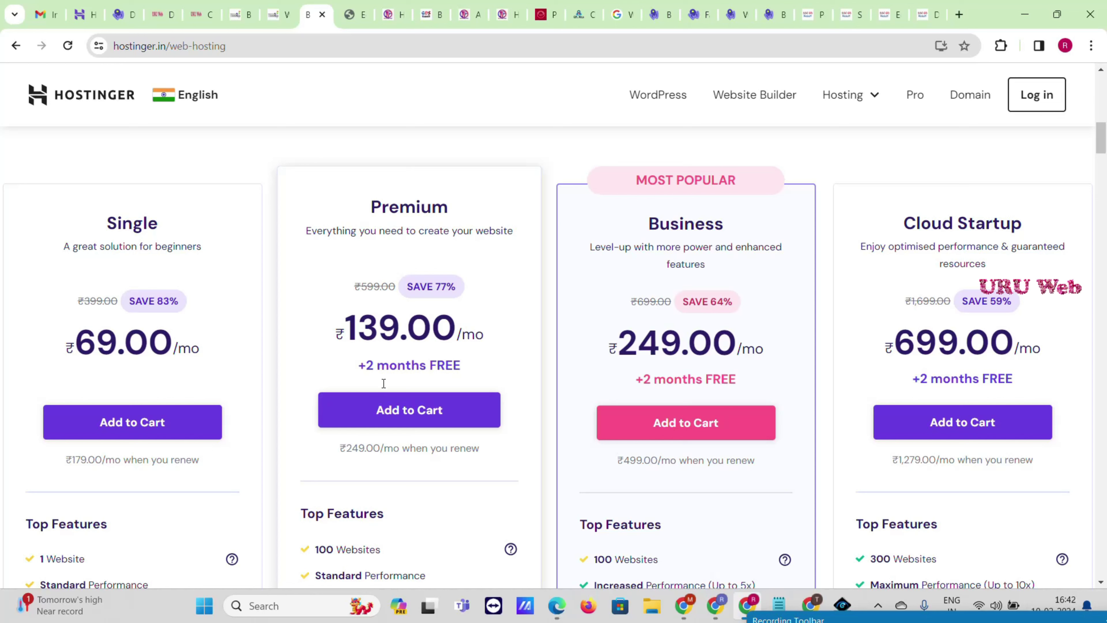
Add the Premium plan to the cart and review the checkout's referral discount line
left_click(404, 413)
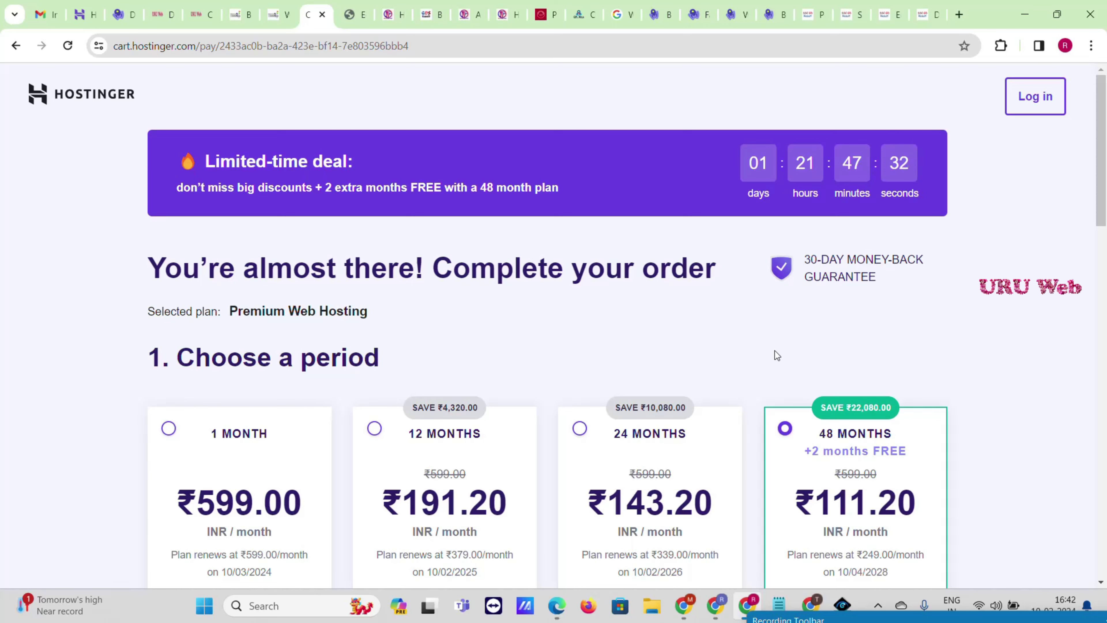
scroll(914, 410, "down", 3)
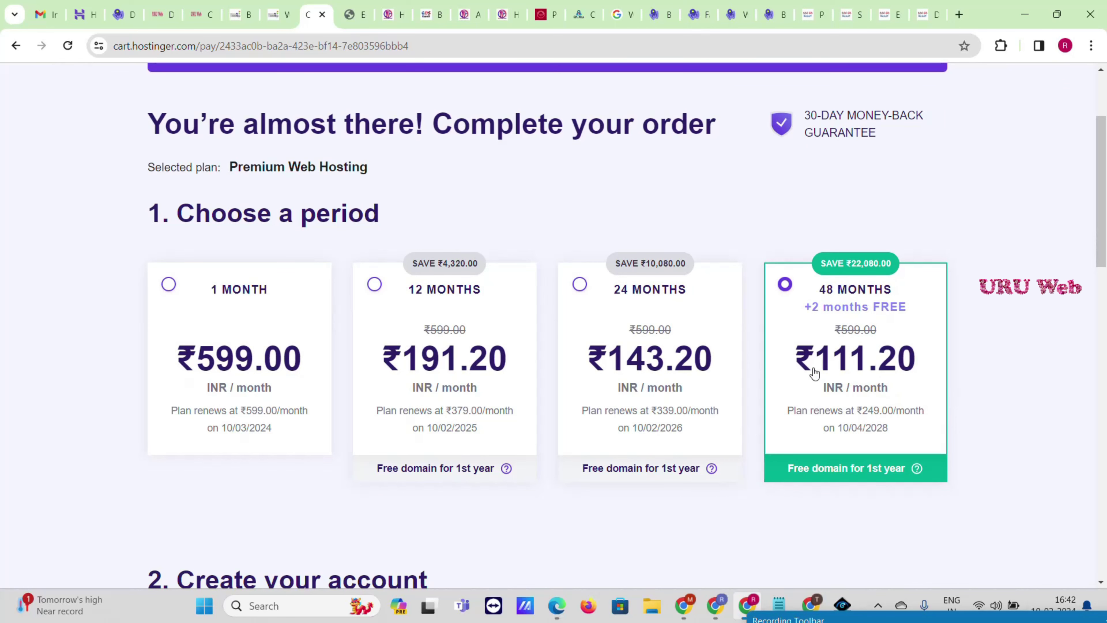
scroll(865, 354, "down", 15)
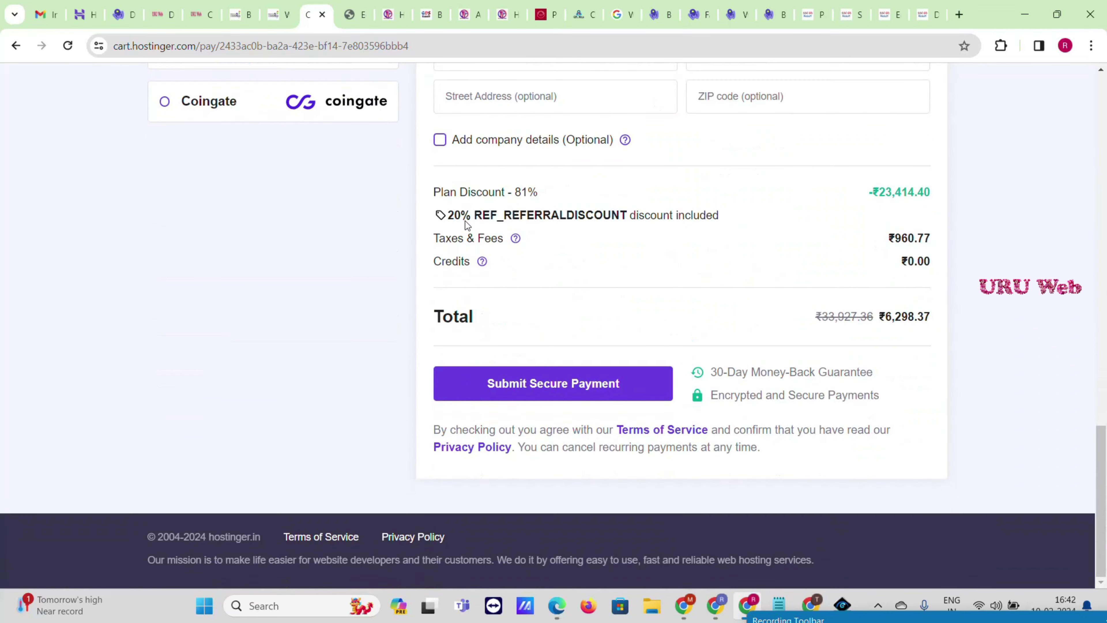
left_click_drag(449, 214, 582, 234)
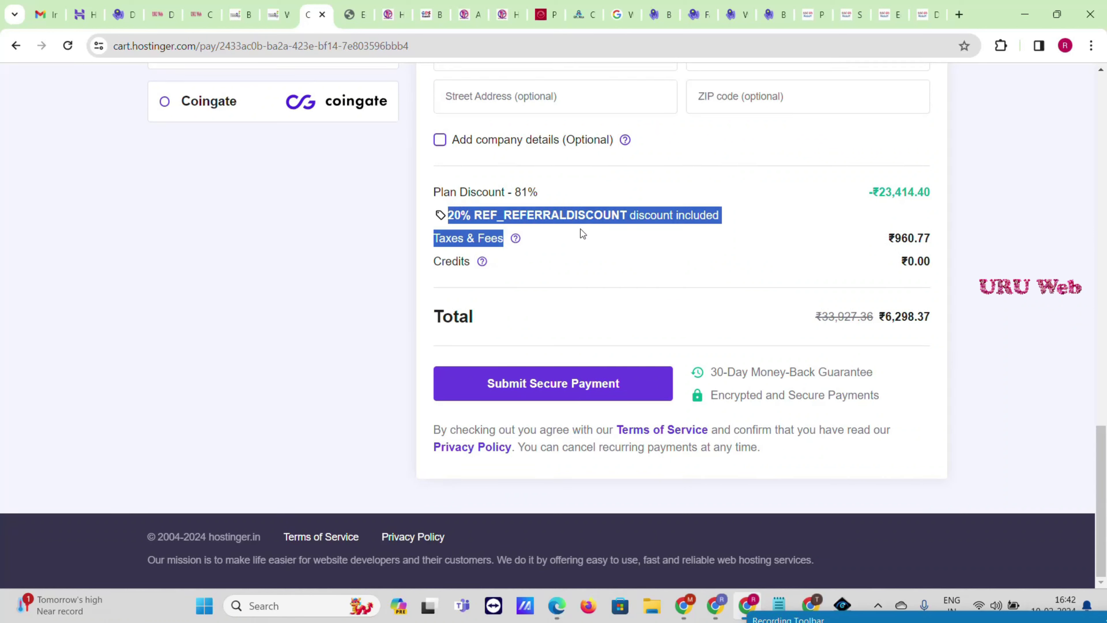
left_click(646, 231)
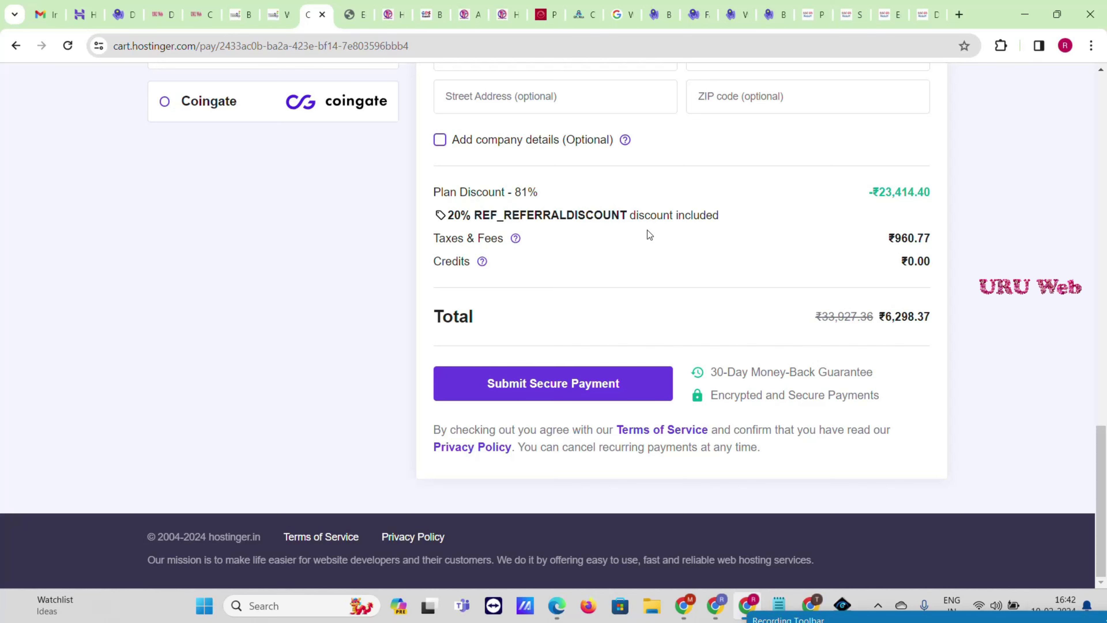
Switch the billing period from 48 to 24 months at ₹143.20/month
scroll(670, 236, "up", 8)
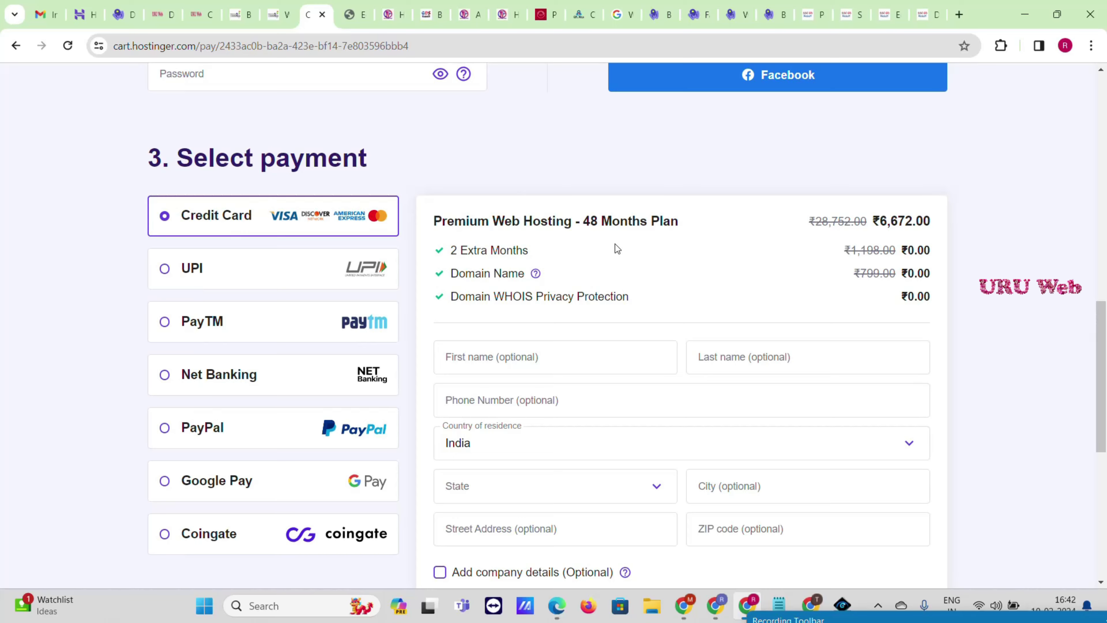
scroll(617, 249, "up", 8)
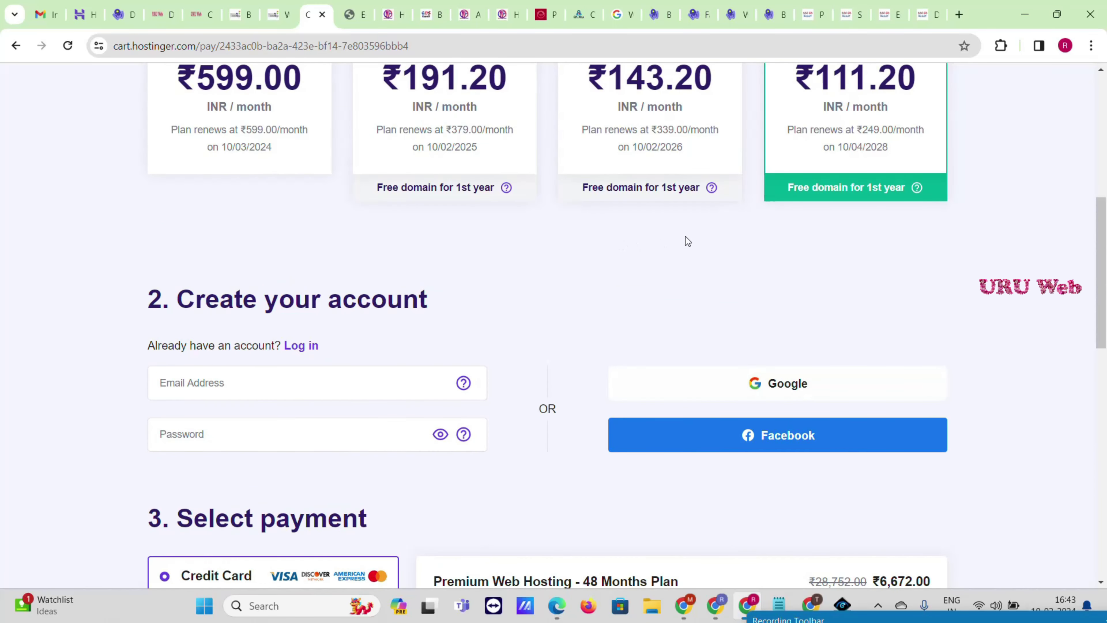
scroll(688, 240, "up", 4)
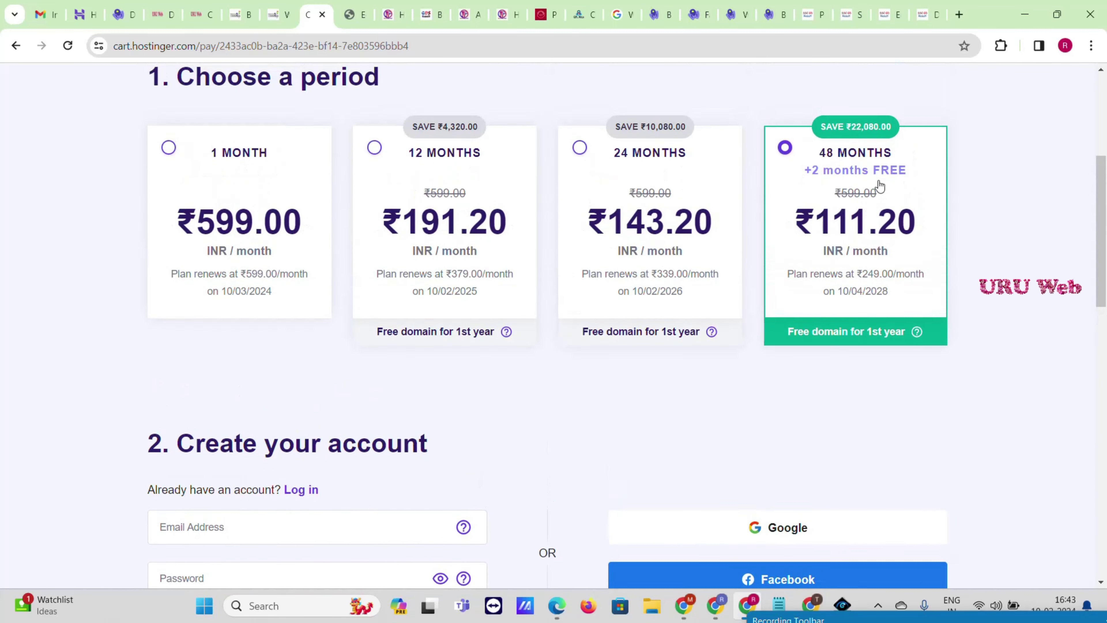
scroll(870, 227, "down", 10)
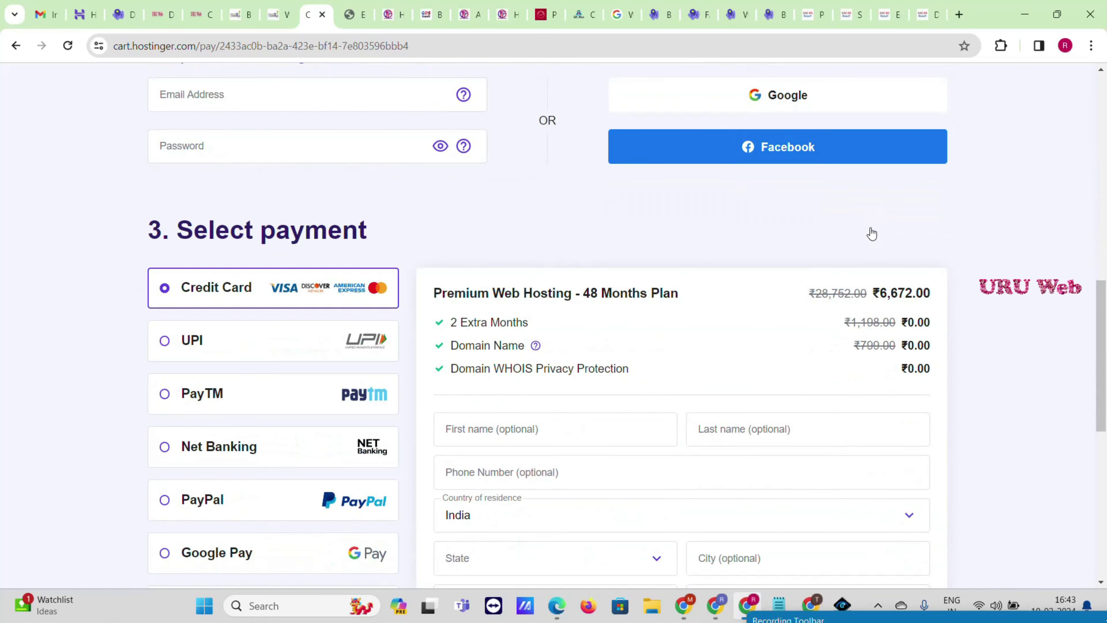
scroll(871, 248, "down", 2)
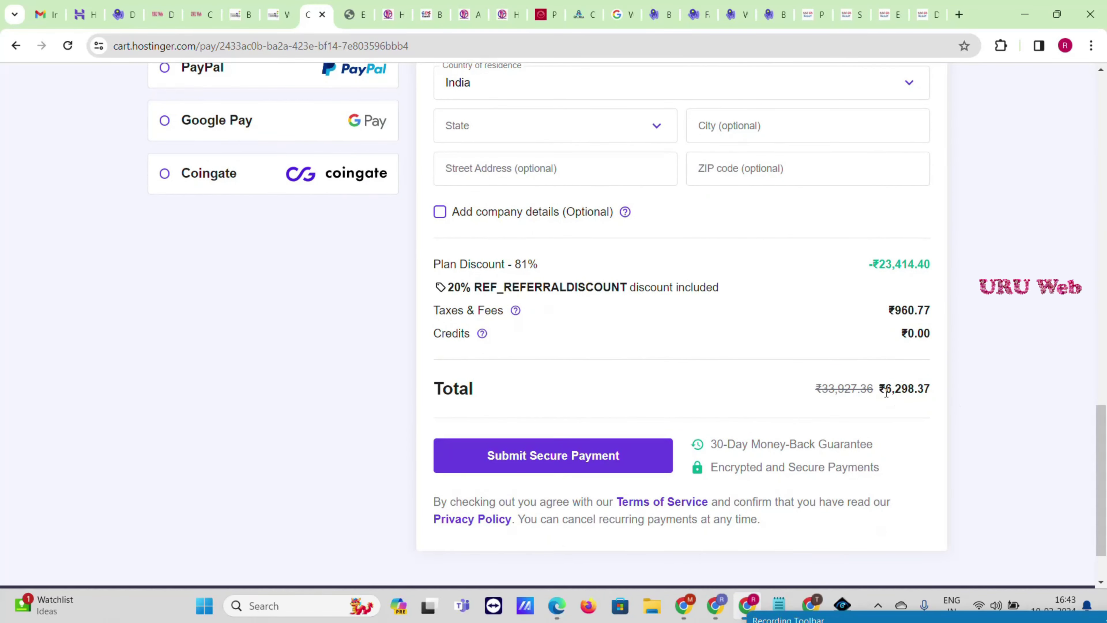
scroll(844, 327, "up", 5)
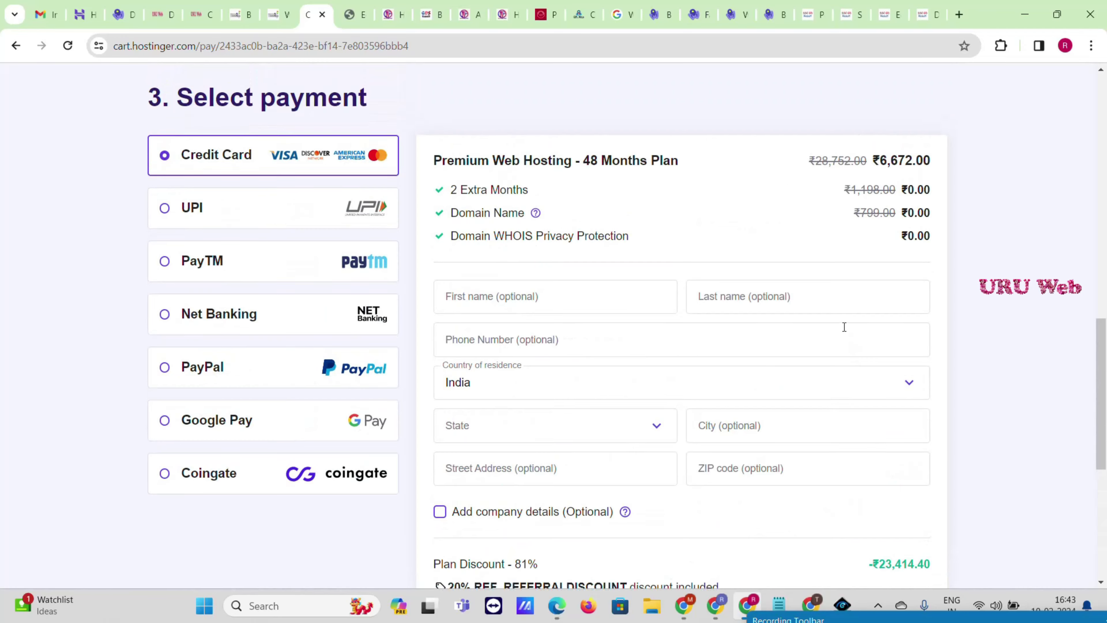
scroll(844, 327, "up", 12)
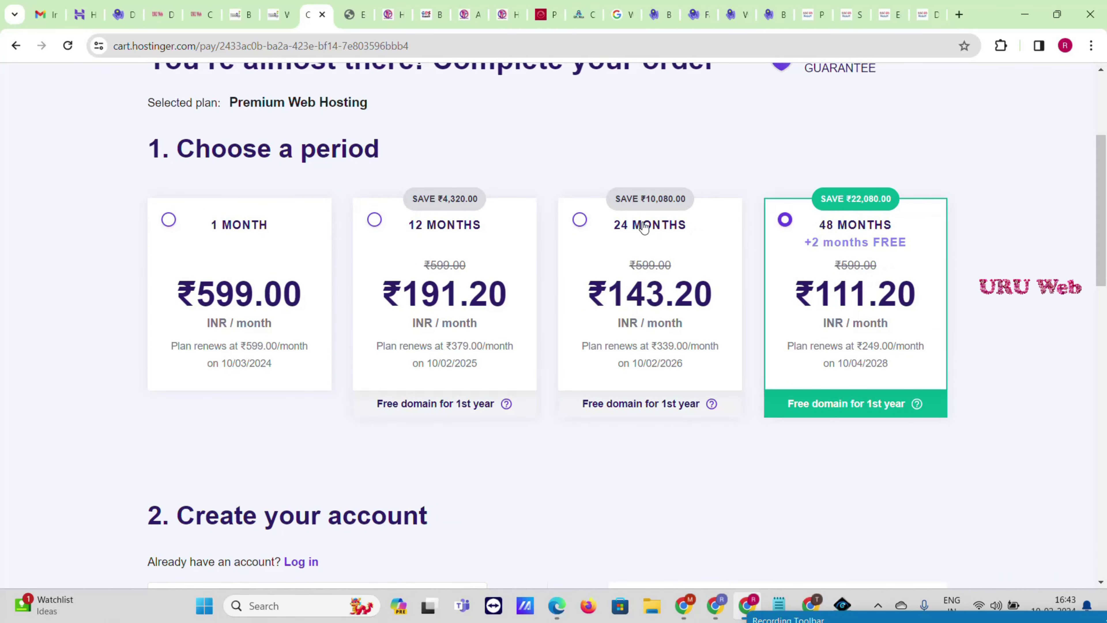
left_click(580, 221)
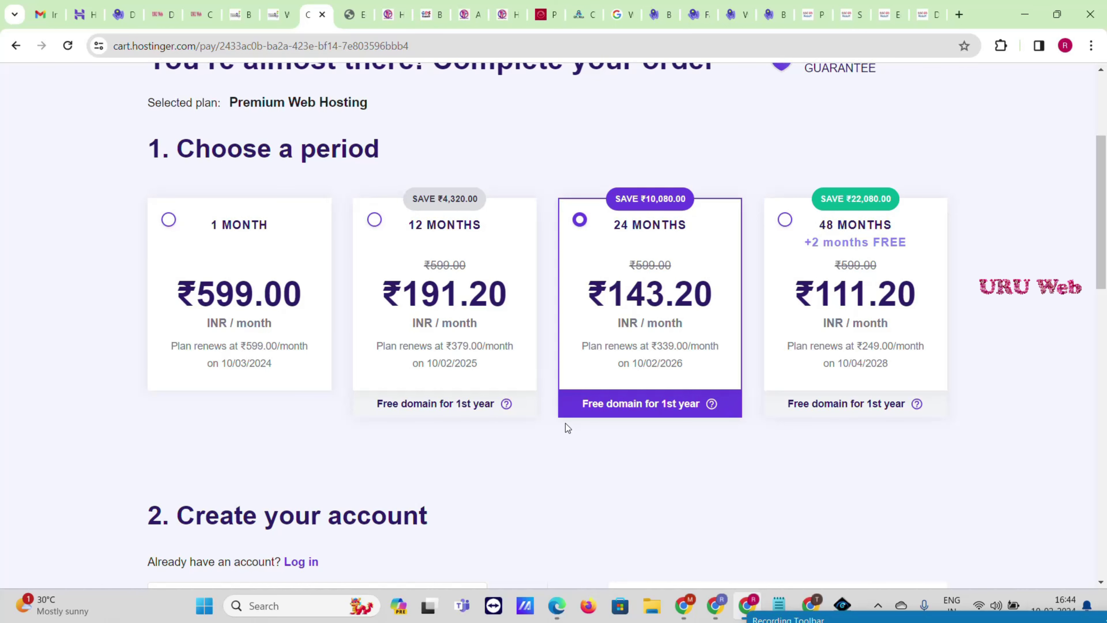
Review the ₹4,055.42 order total, taxes and Delhi billing fields, then return to the top
scroll(565, 423, "down", 1)
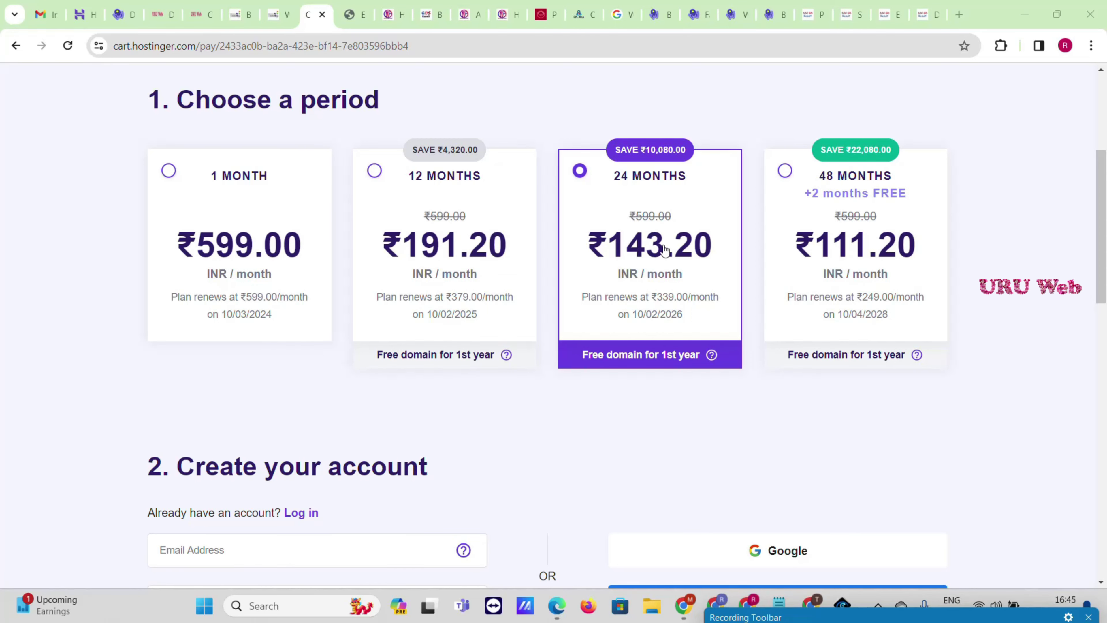
scroll(697, 282, "down", 7)
scroll(699, 284, "down", 11)
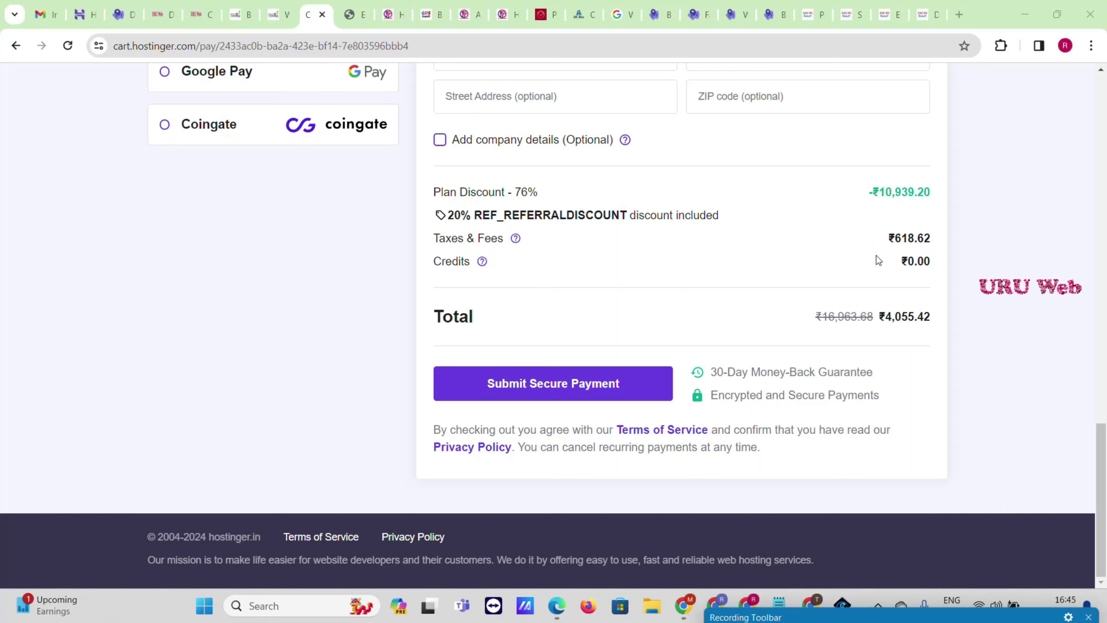
scroll(725, 311, "up", 2)
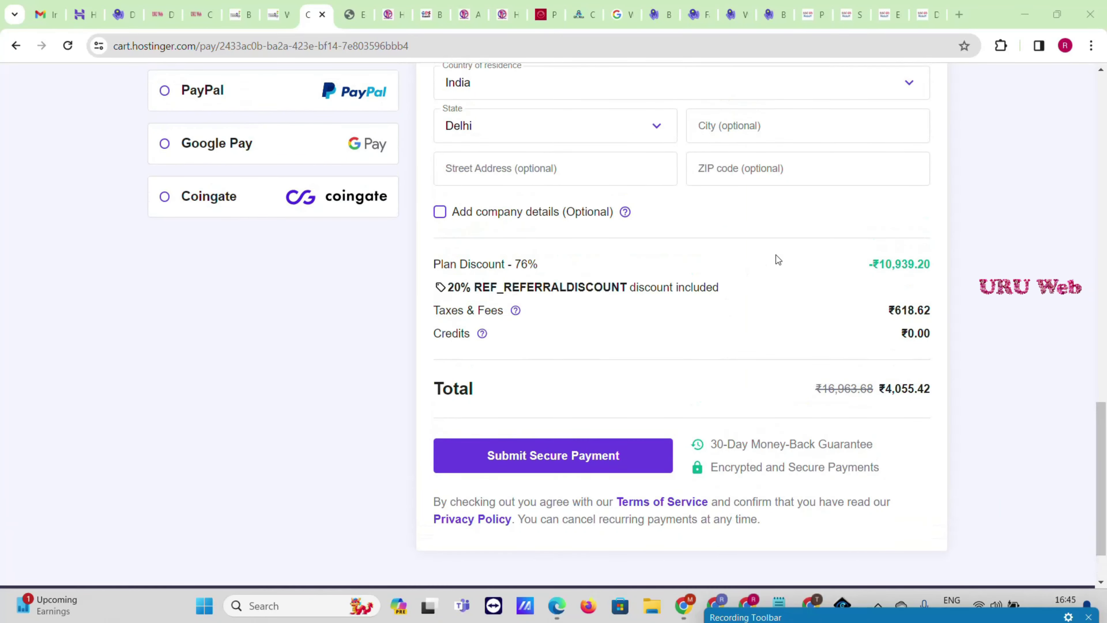
scroll(778, 257, "up", 14)
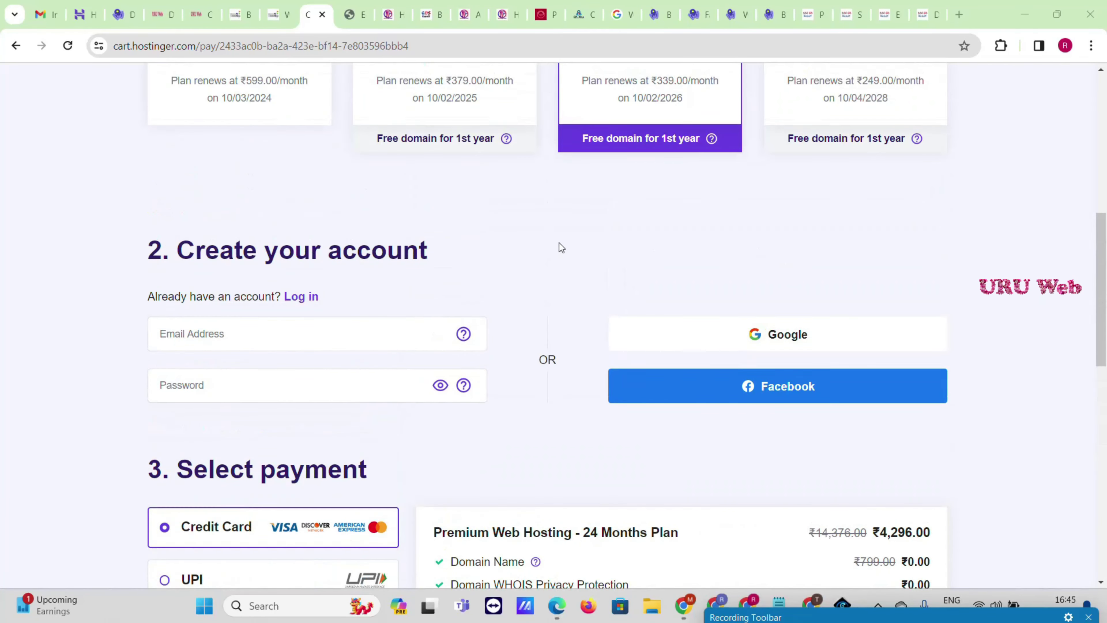
scroll(537, 262, "up", 9)
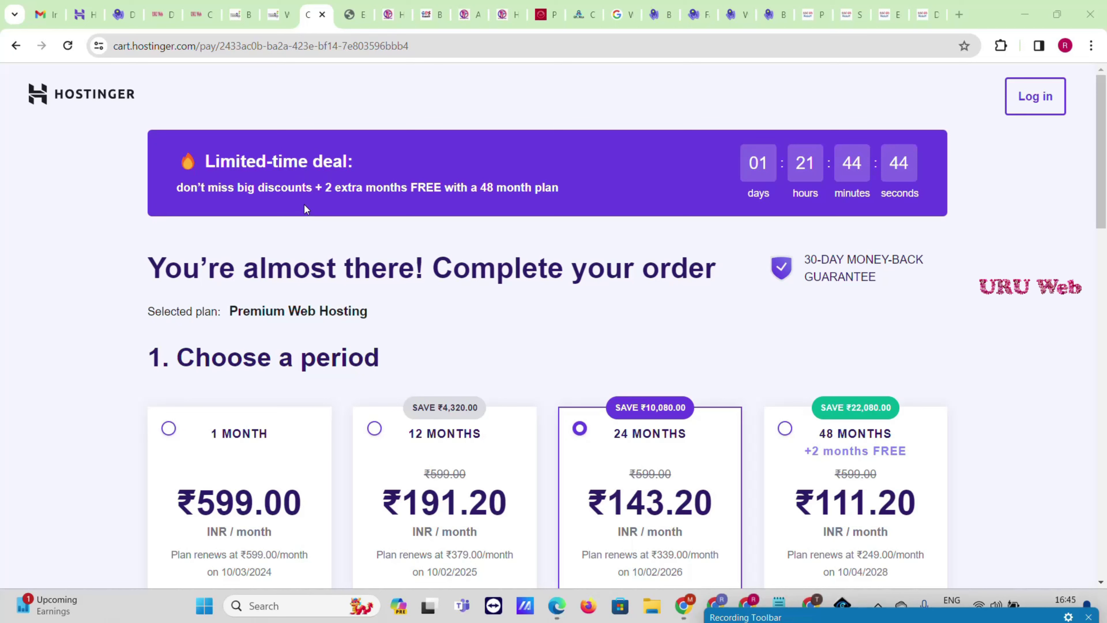
left_click(89, 6)
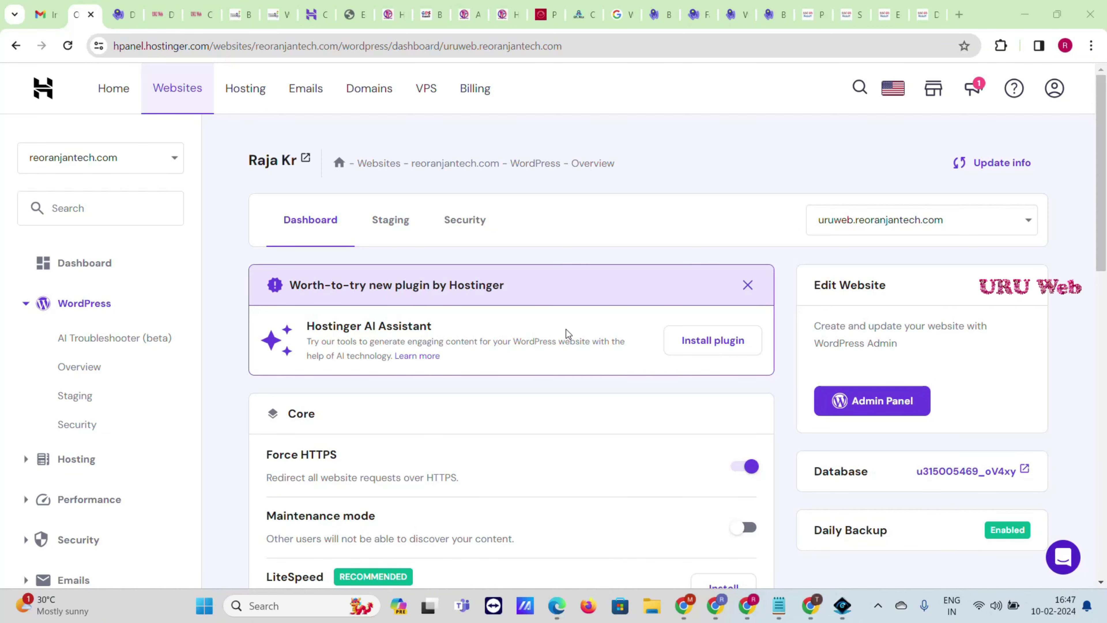
scroll(565, 329, "down", 7)
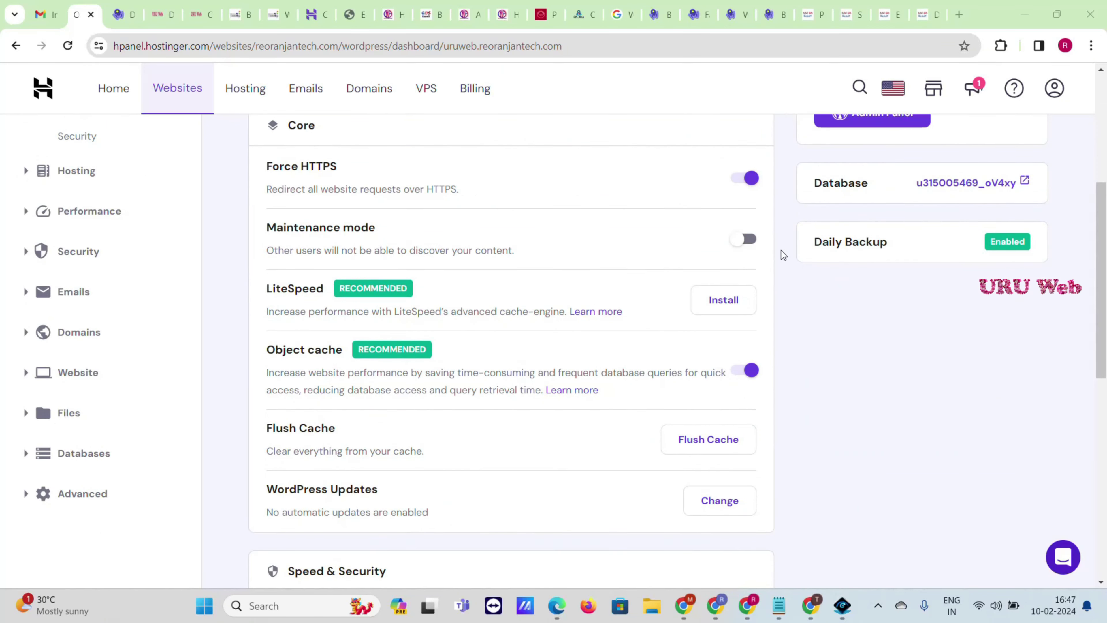
scroll(783, 261, "down", 4)
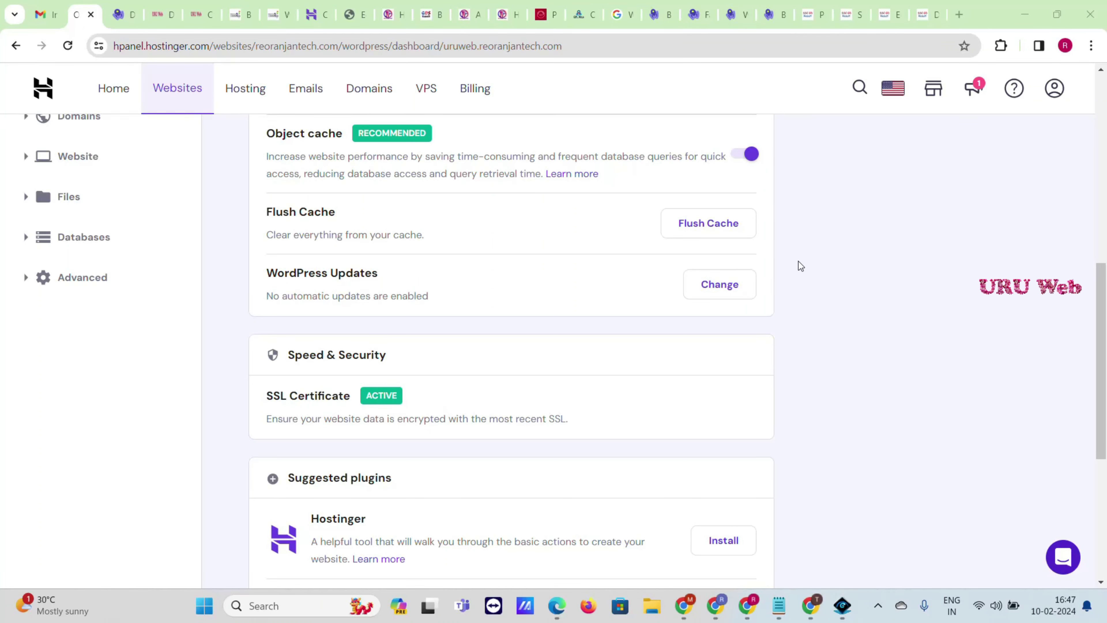
scroll(799, 262, "down", 6)
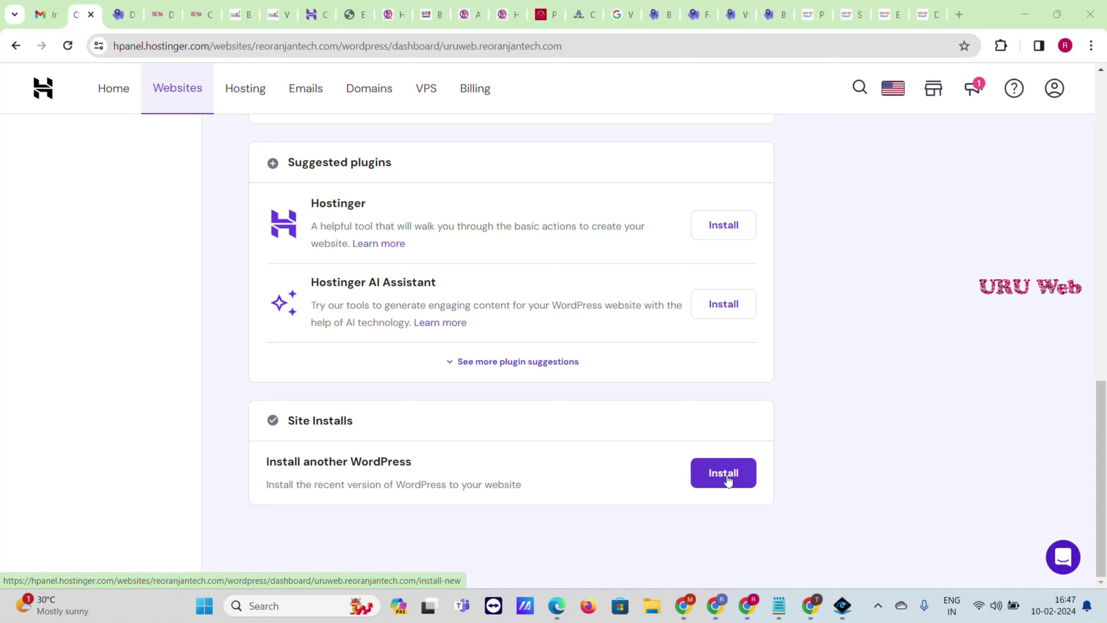
Install WordPress on uruweb.reoranjantech.com with a suggested website title and an administrator password
left_click(728, 479)
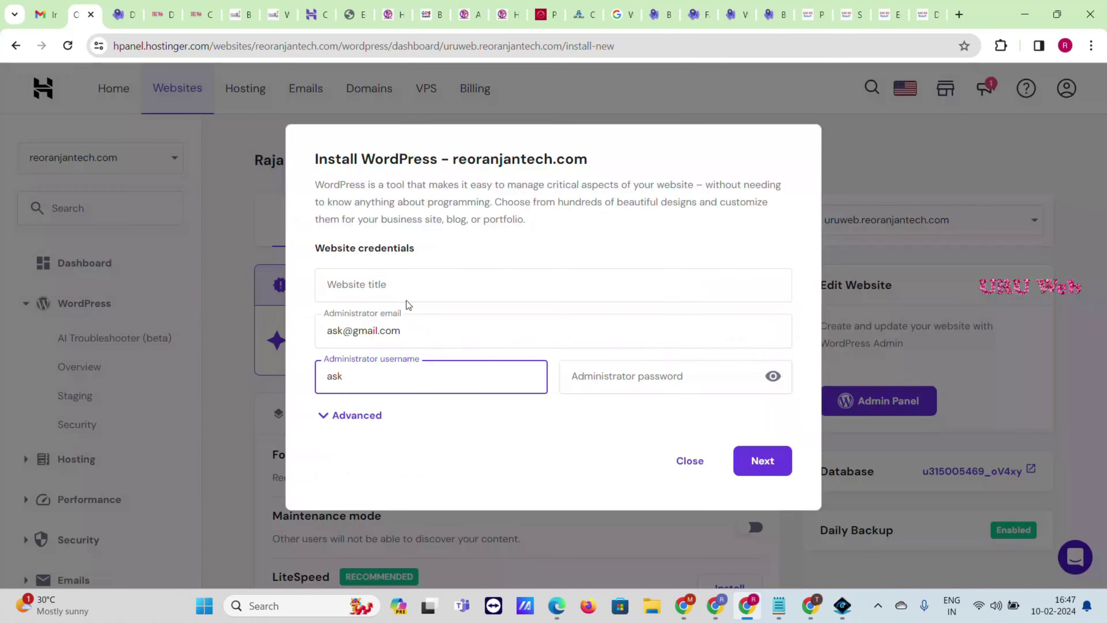
left_click(406, 289)
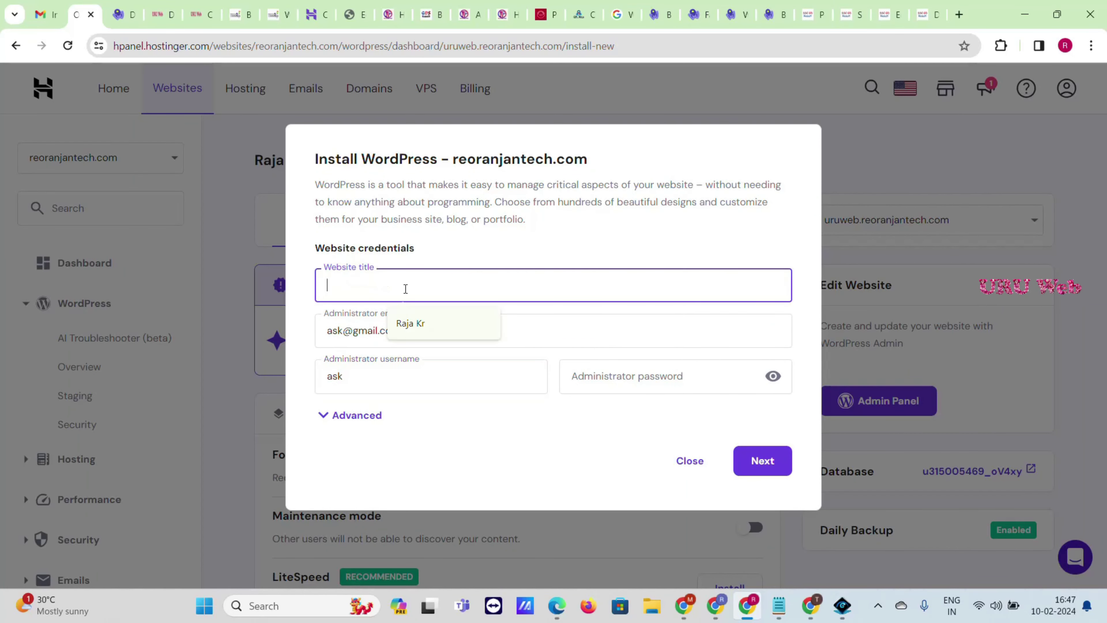
left_click(425, 323)
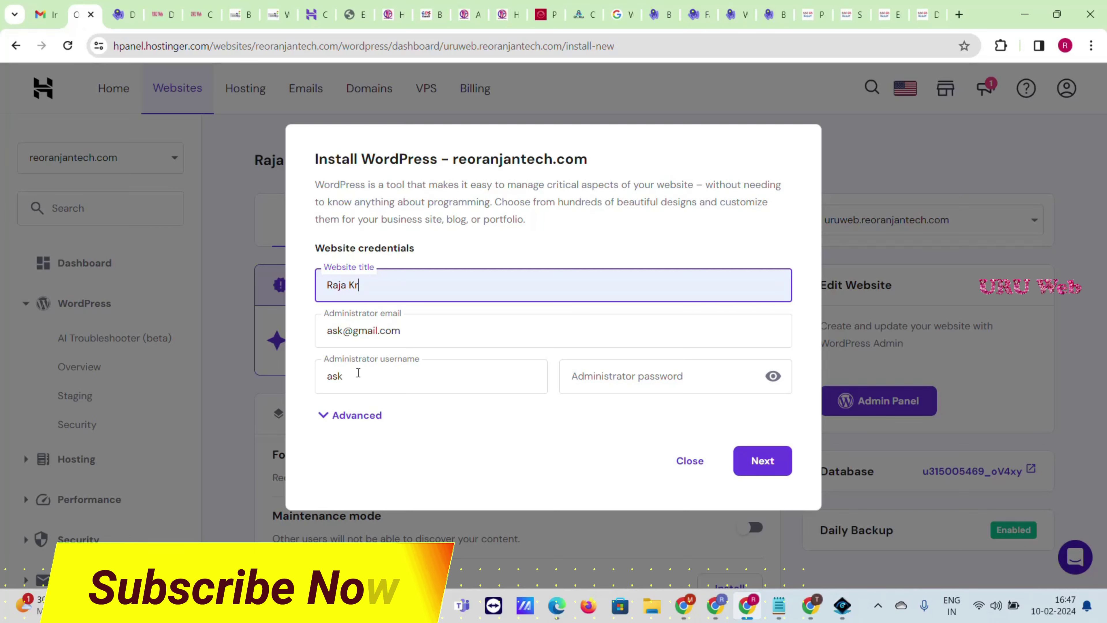
left_click(593, 381)
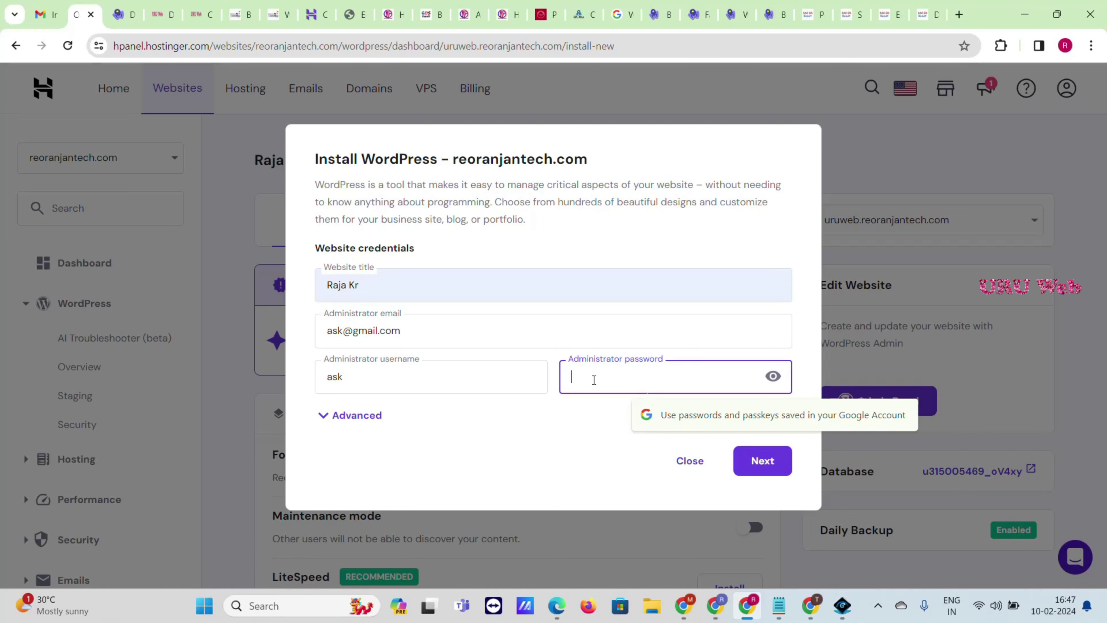
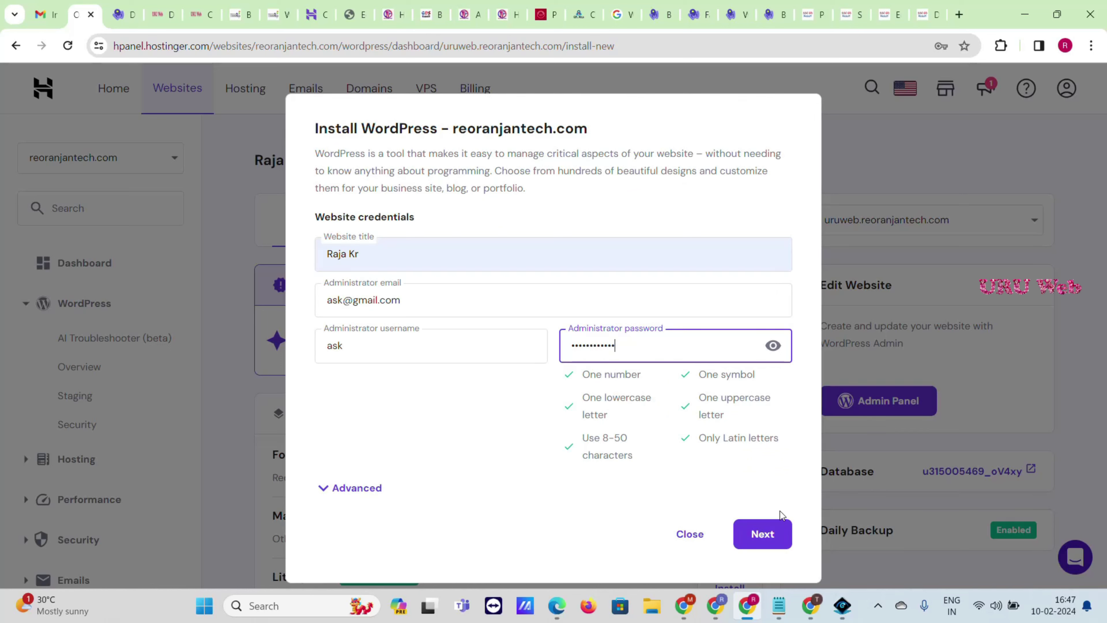
left_click(770, 543)
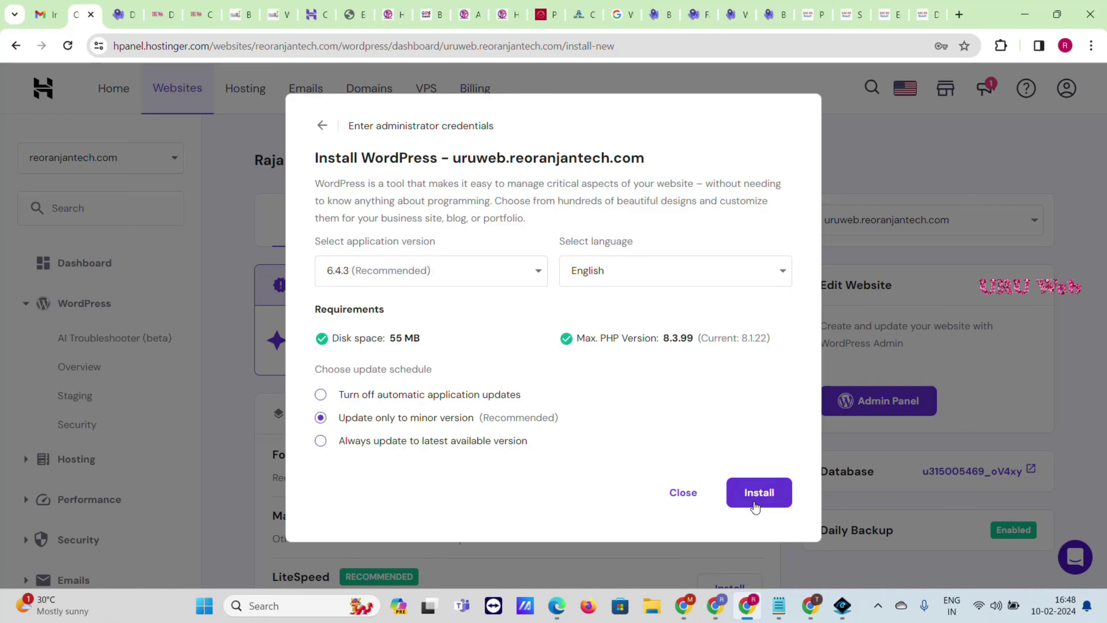
left_click(754, 501)
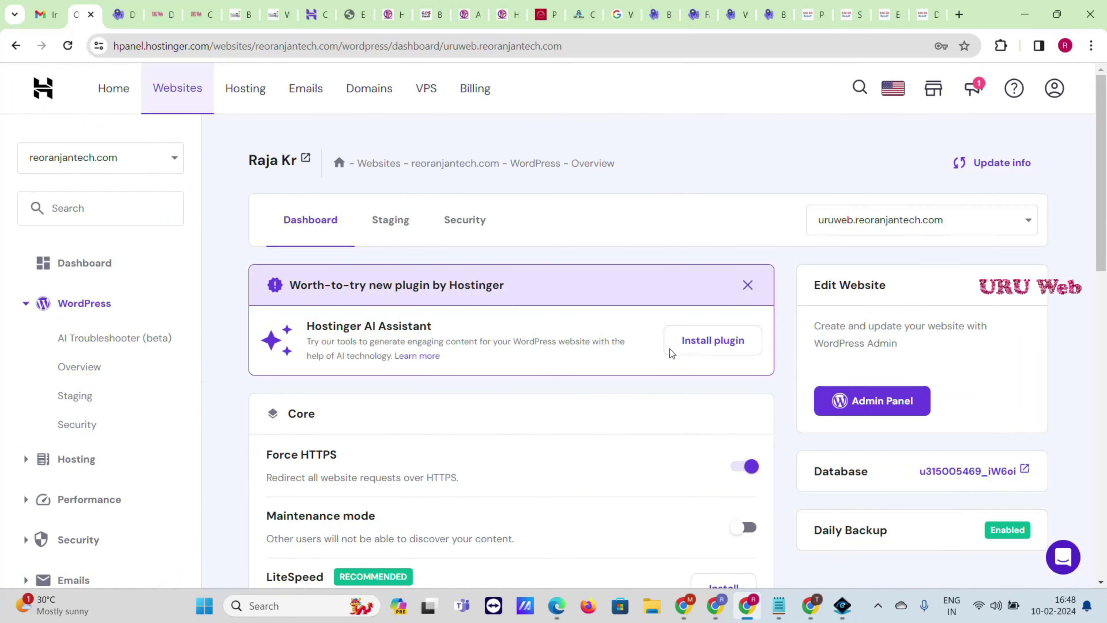
In General Settings, set the tagline to 'Sarkari Naukri Result Sabse Tej' and enable open registration
left_click(883, 410)
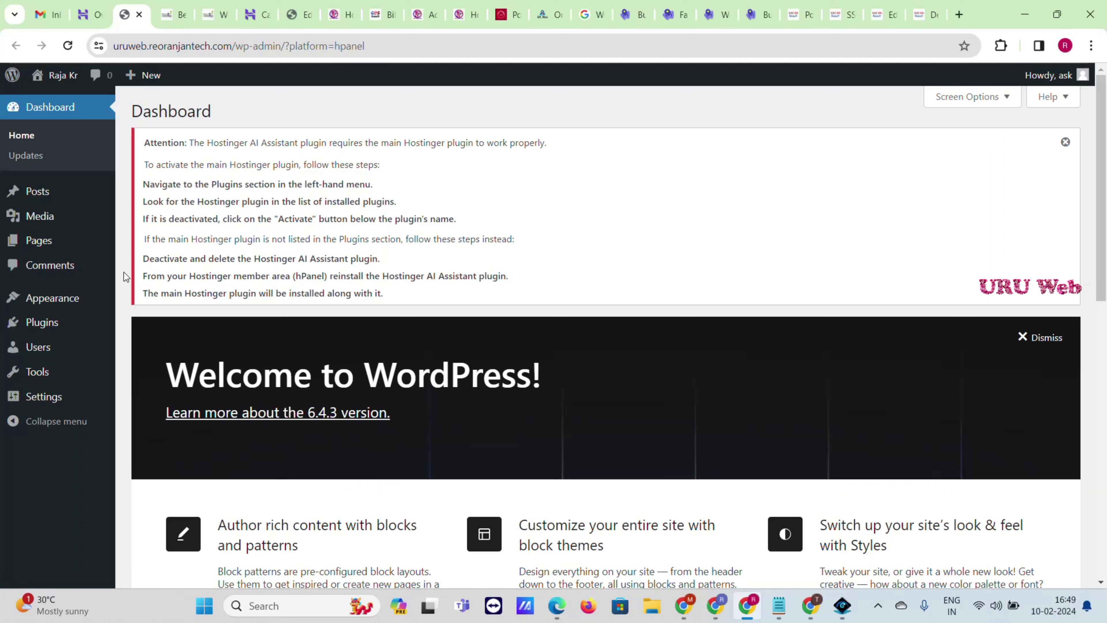
mouse_move(44, 399)
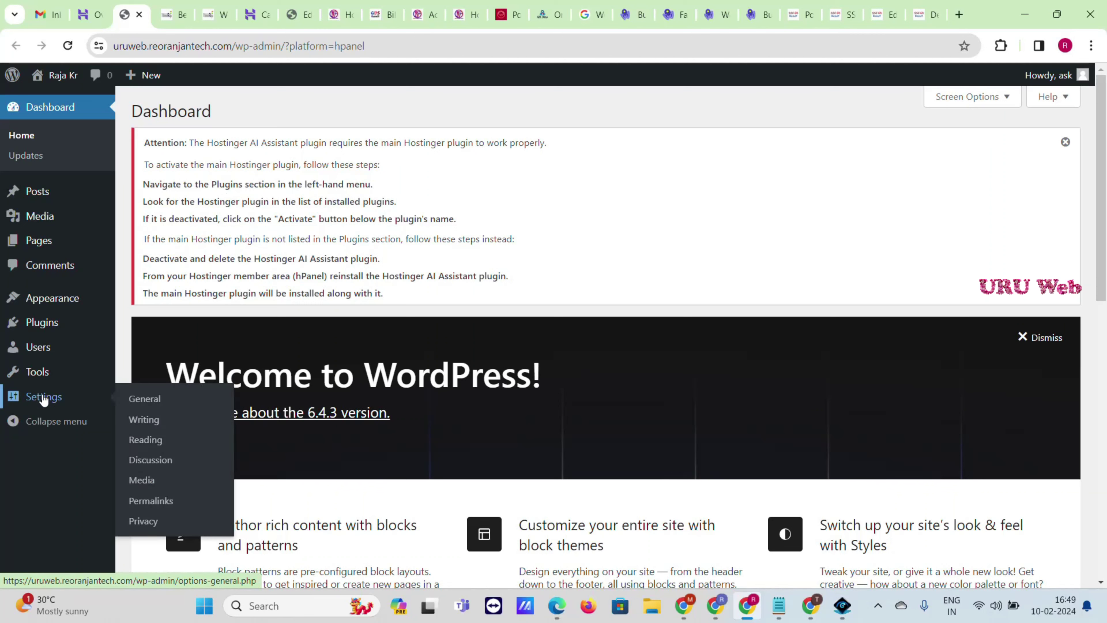
left_click(150, 401)
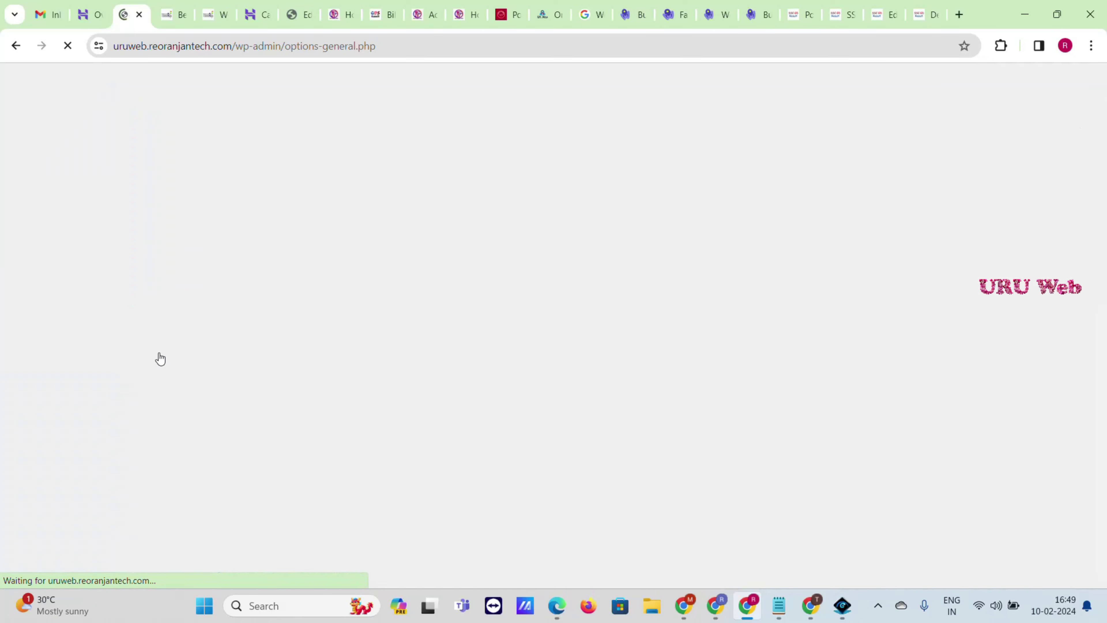
scroll(375, 312, "down", 2)
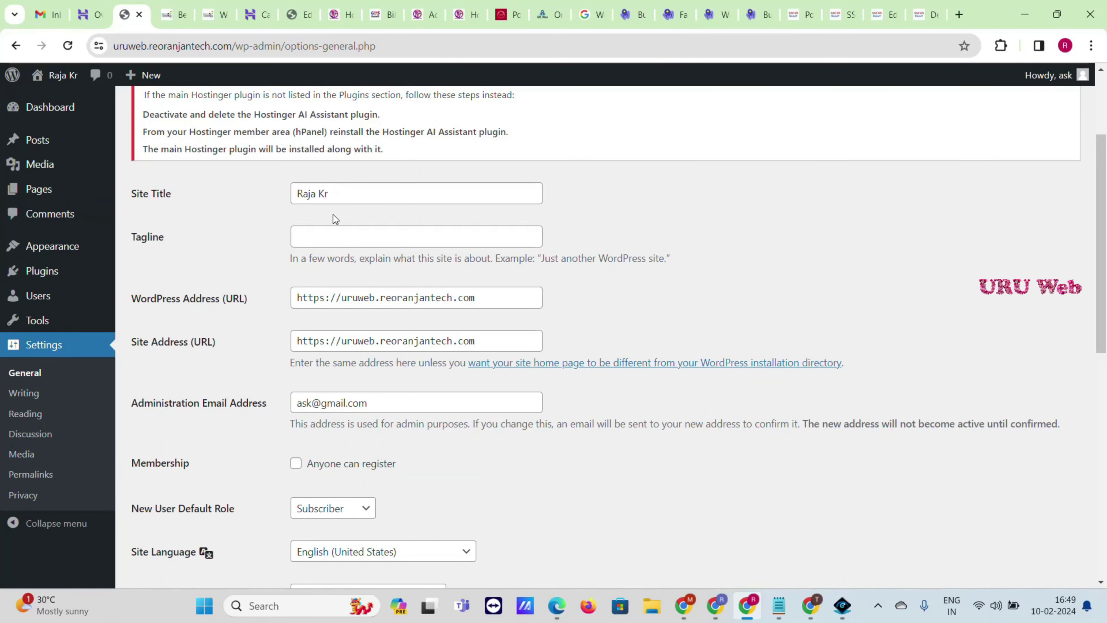
left_click(328, 238)
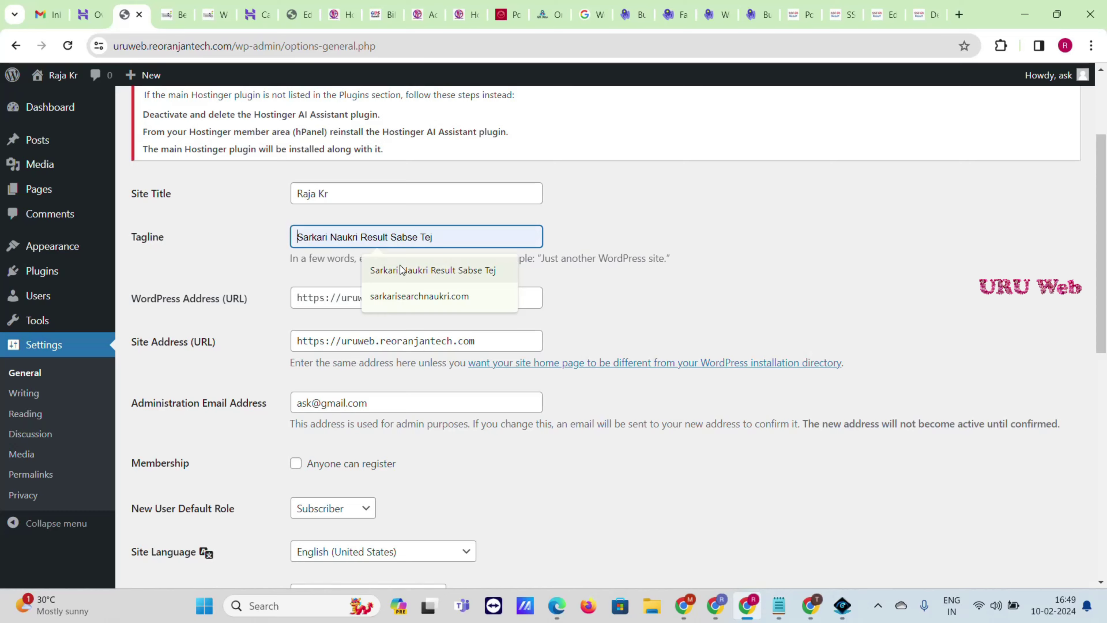
left_click(433, 270)
scroll(363, 198, "down", 3)
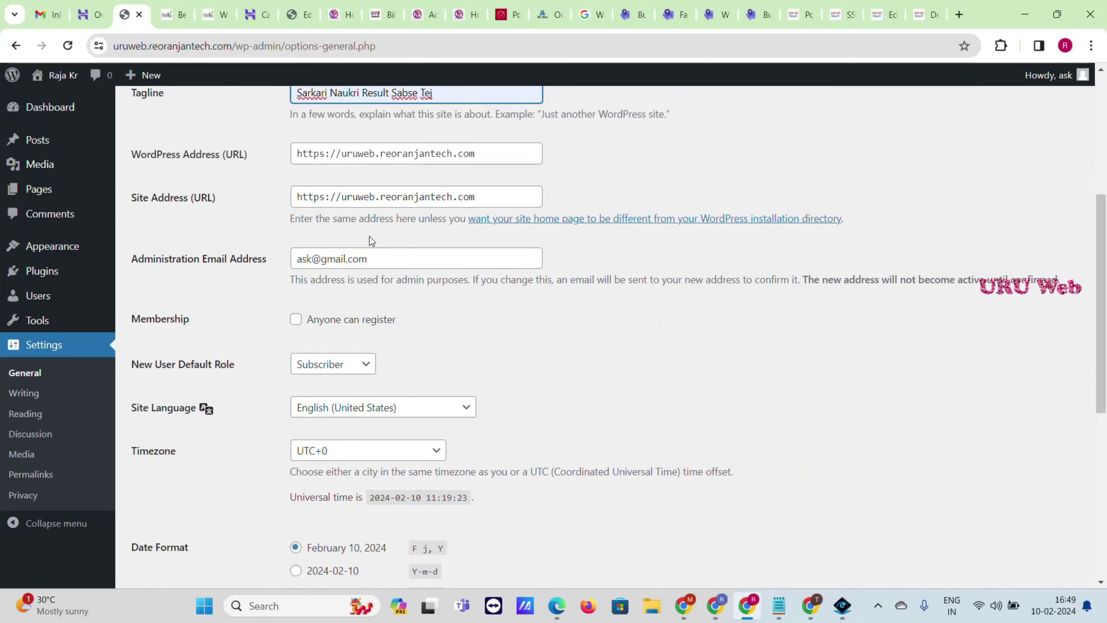
scroll(322, 338, "down", 2)
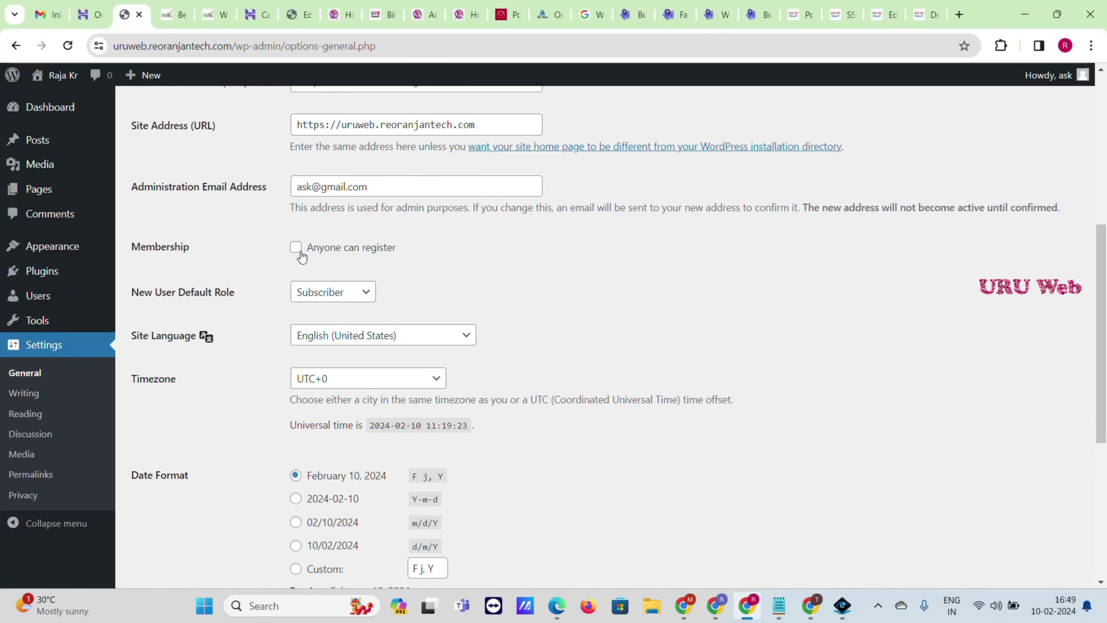
left_click(297, 251)
Set the timezone to Kolkata and save the general settings
scroll(375, 301, "down", 3)
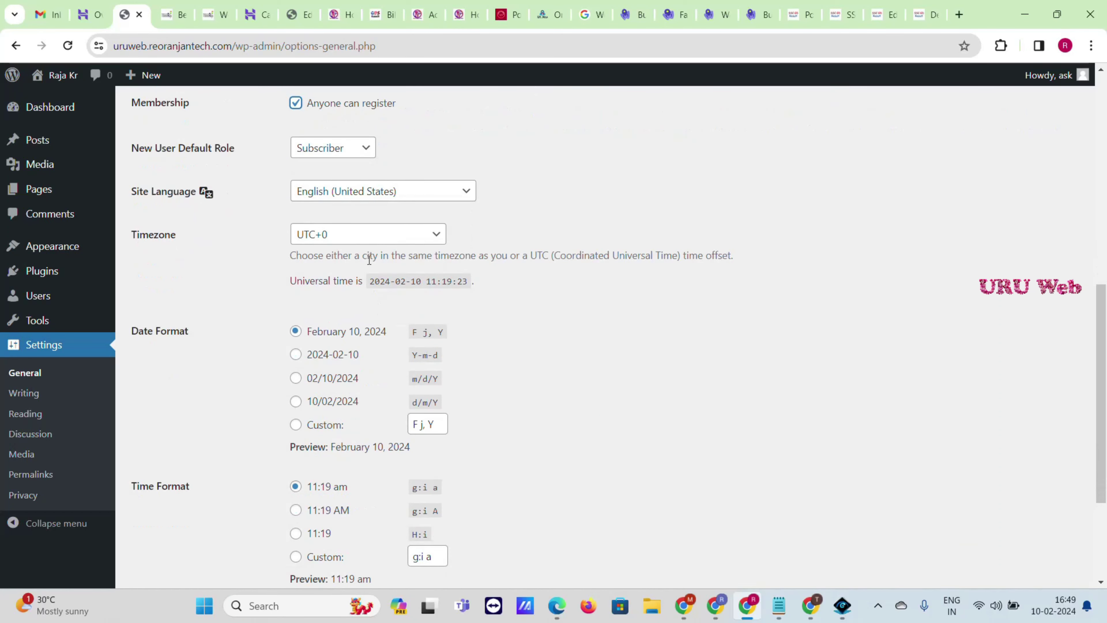
left_click(310, 236)
scroll(344, 349, "up", 5)
scroll(343, 347, "up", 20)
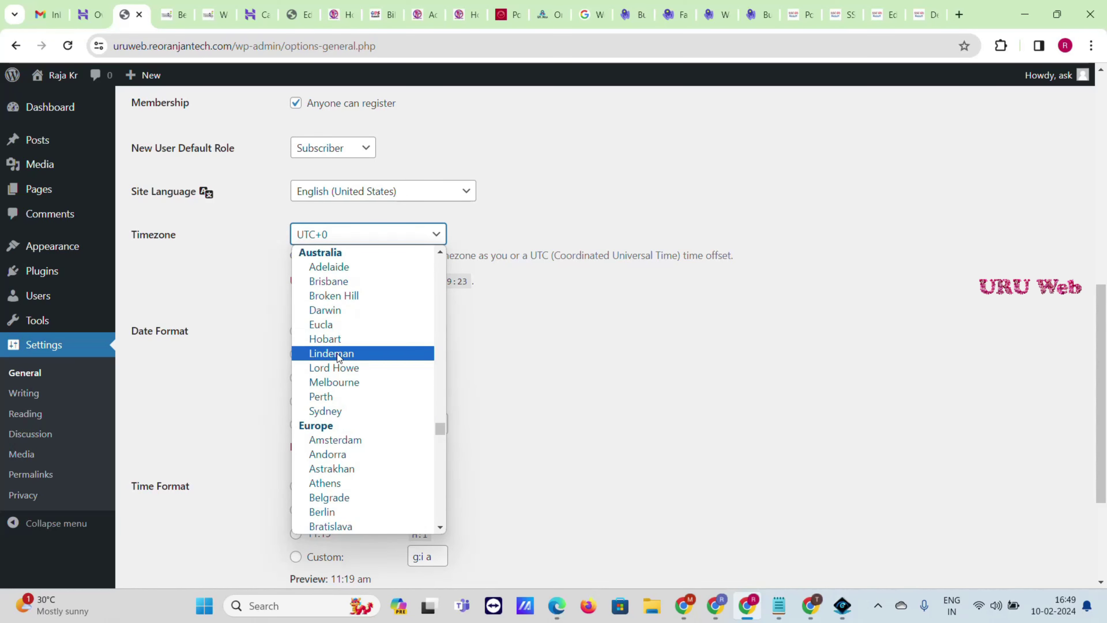
scroll(336, 340, "up", 20)
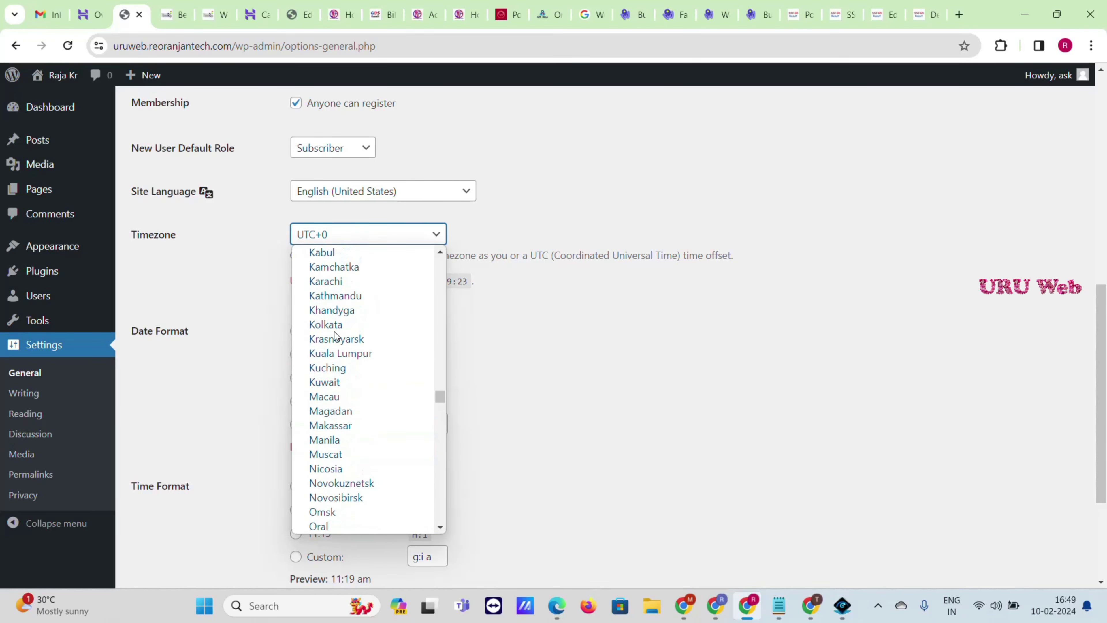
scroll(334, 331, "up", 15)
scroll(333, 354, "down", 4)
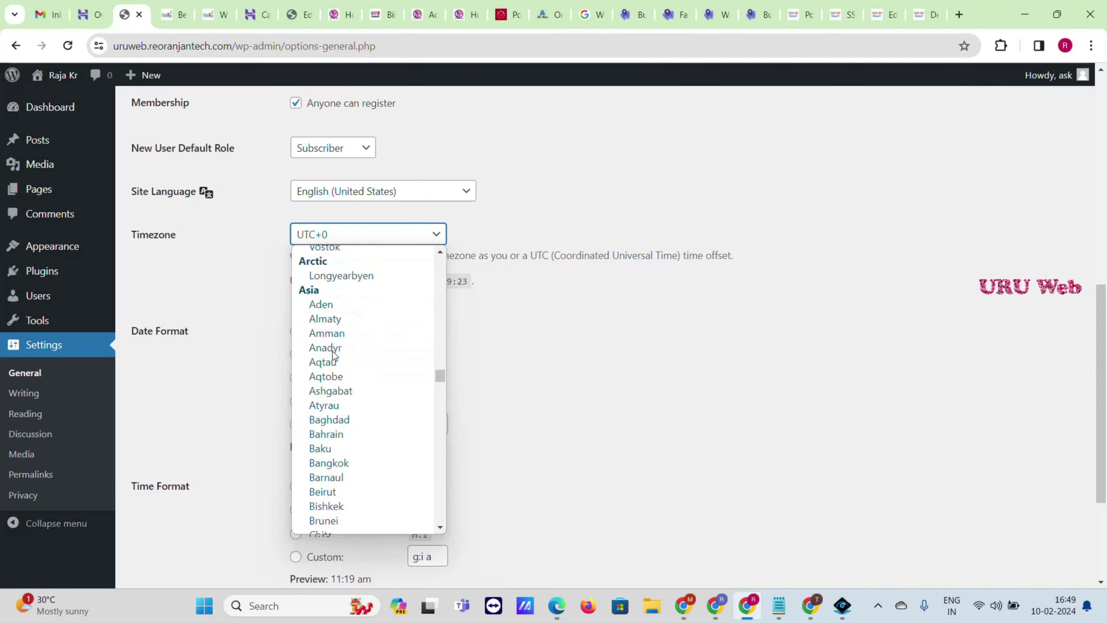
scroll(334, 356, "down", 6)
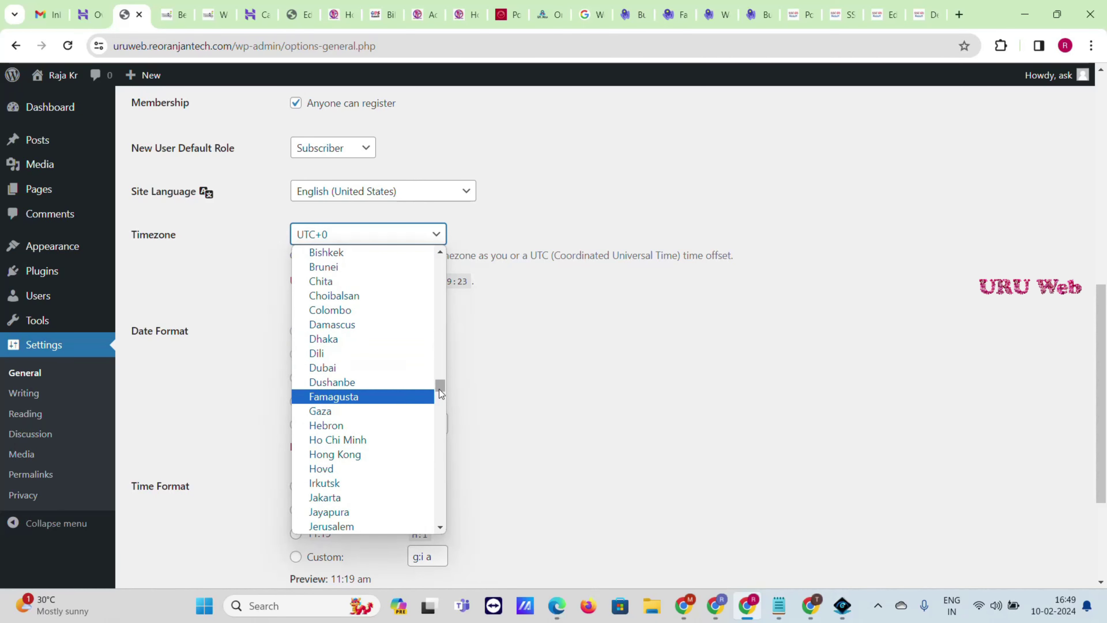
left_click_drag(439, 390, 440, 382)
scroll(342, 418, "down", 12)
left_click(343, 419)
scroll(245, 363, "down", 3)
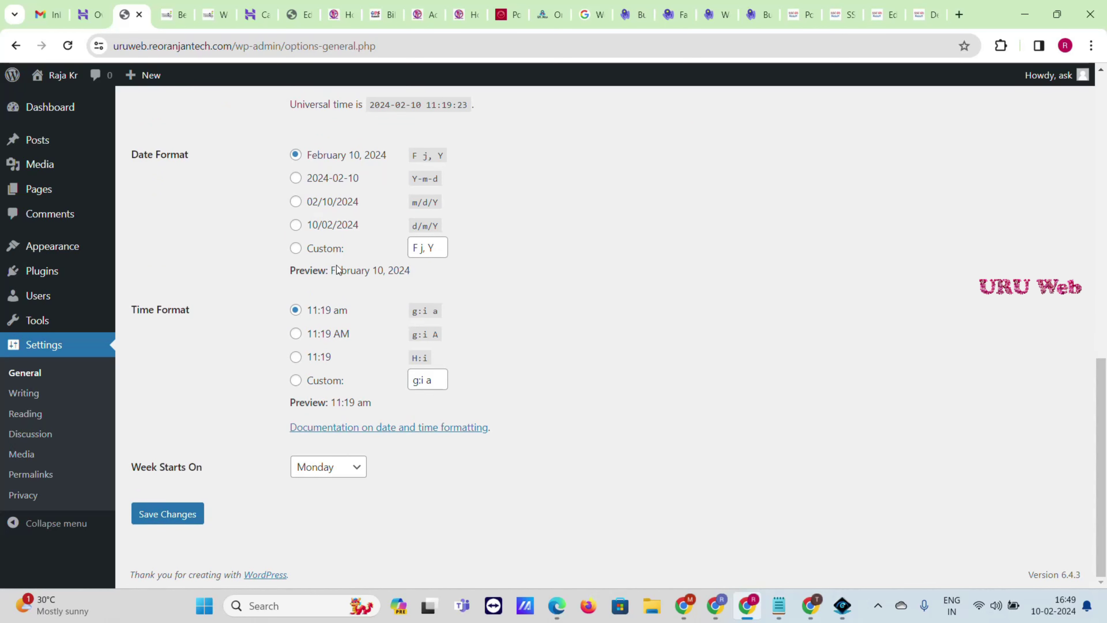
left_click(183, 514)
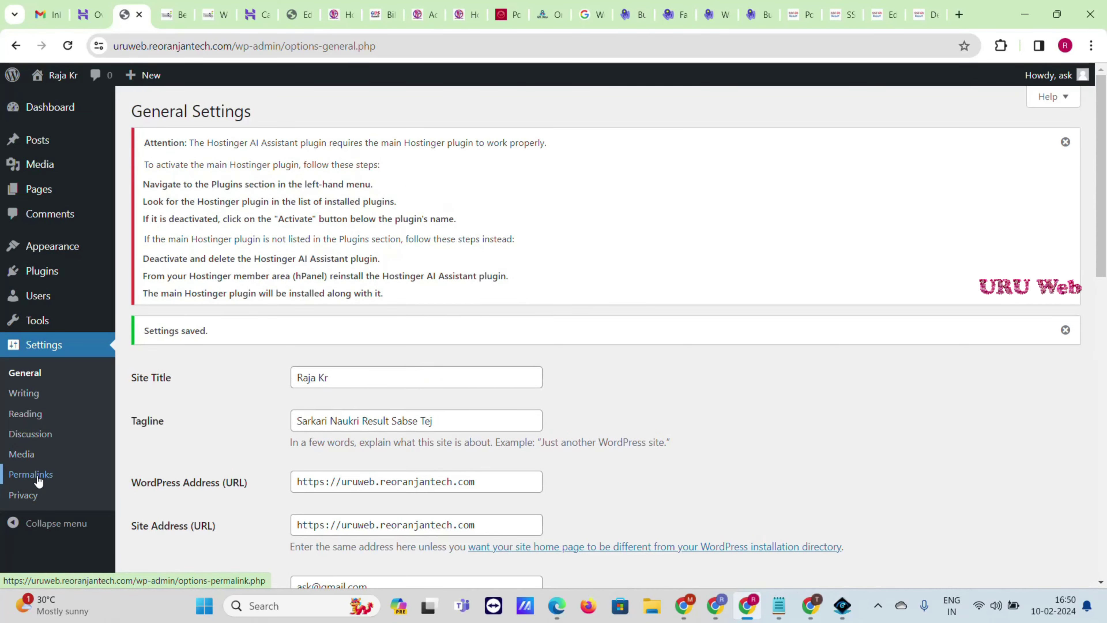
Save the Post name (/%postname%/) permalink structure
left_click(31, 474)
scroll(318, 352, "down", 6)
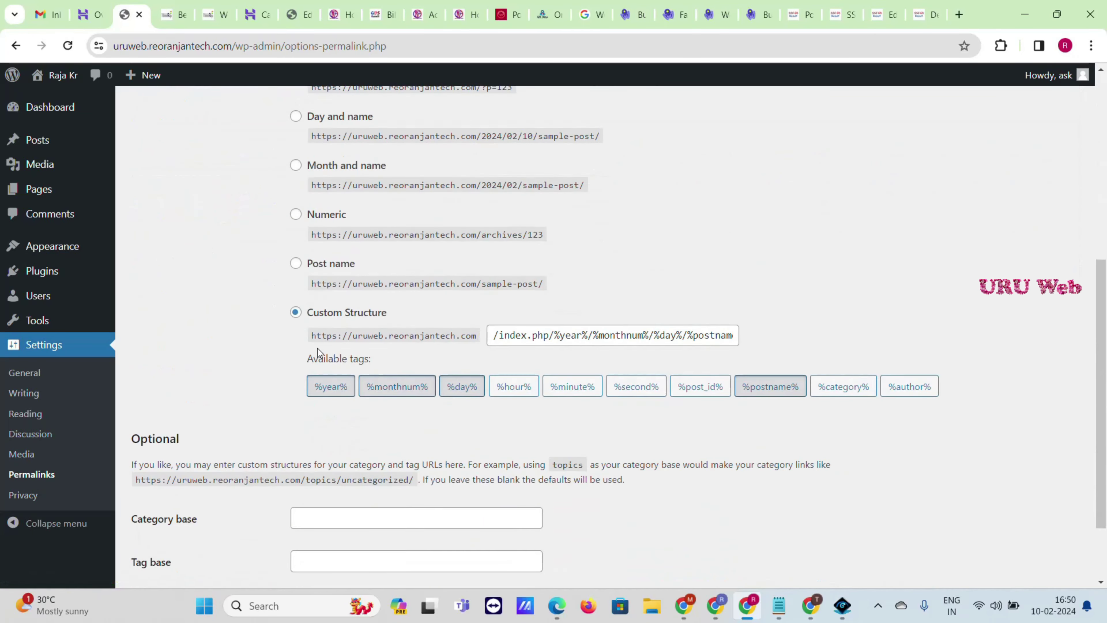
left_click(295, 263)
scroll(234, 431, "down", 1)
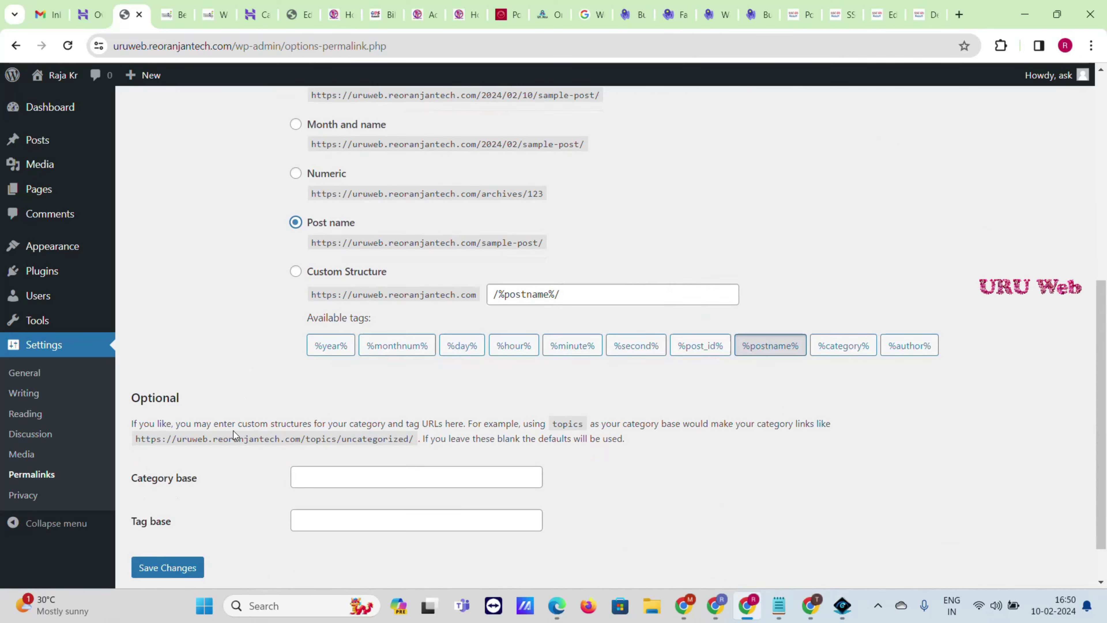
scroll(234, 430, "down", 1)
left_click(186, 516)
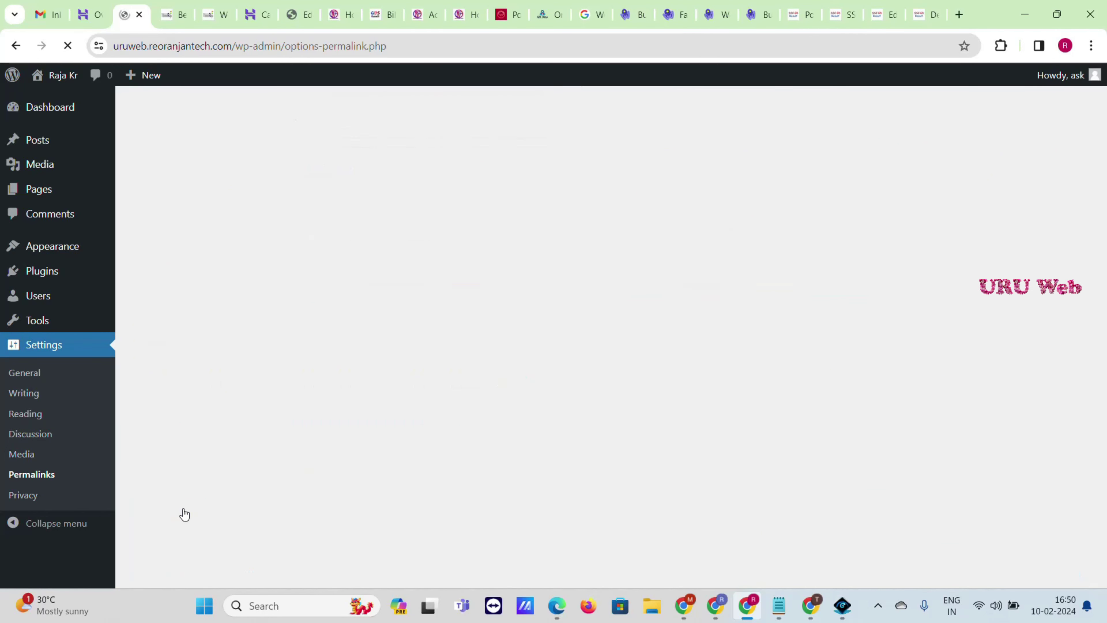
Open the live site in a new browser tab via the Visit Site link
mouse_move(57, 79)
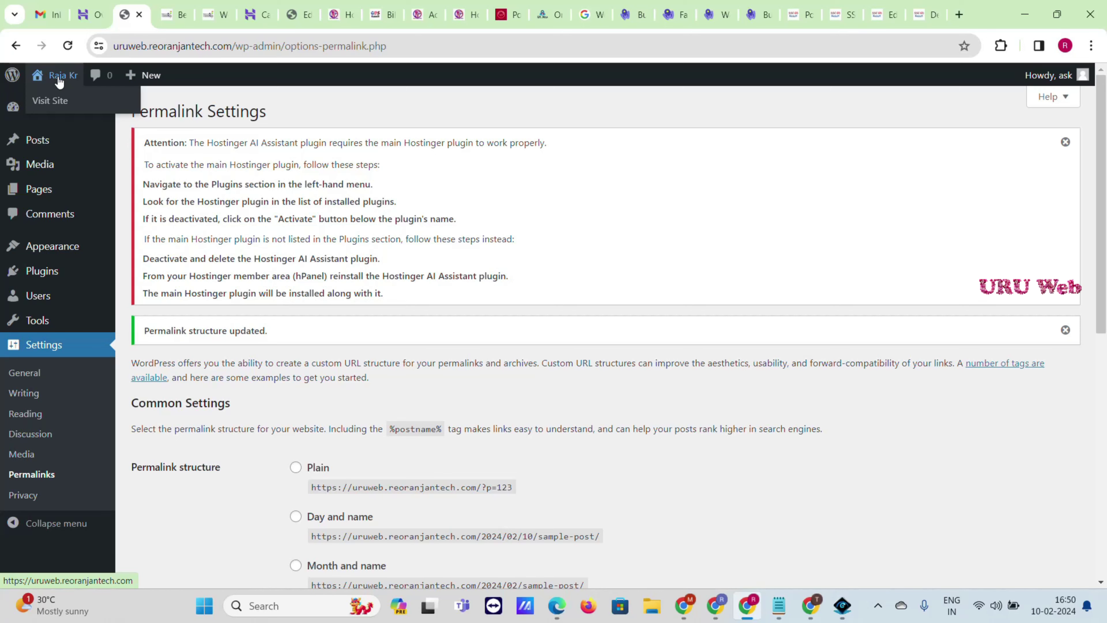
right_click(48, 100)
left_click(66, 115)
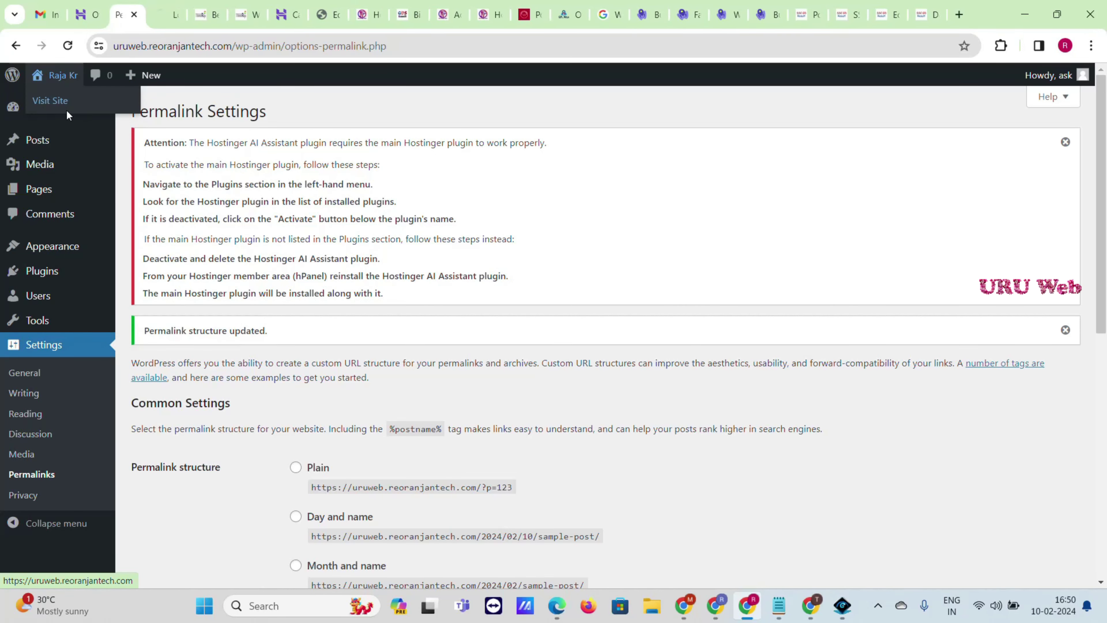
Look over the live front page in the new tab, then return to Permalink Settings
left_click(160, 13)
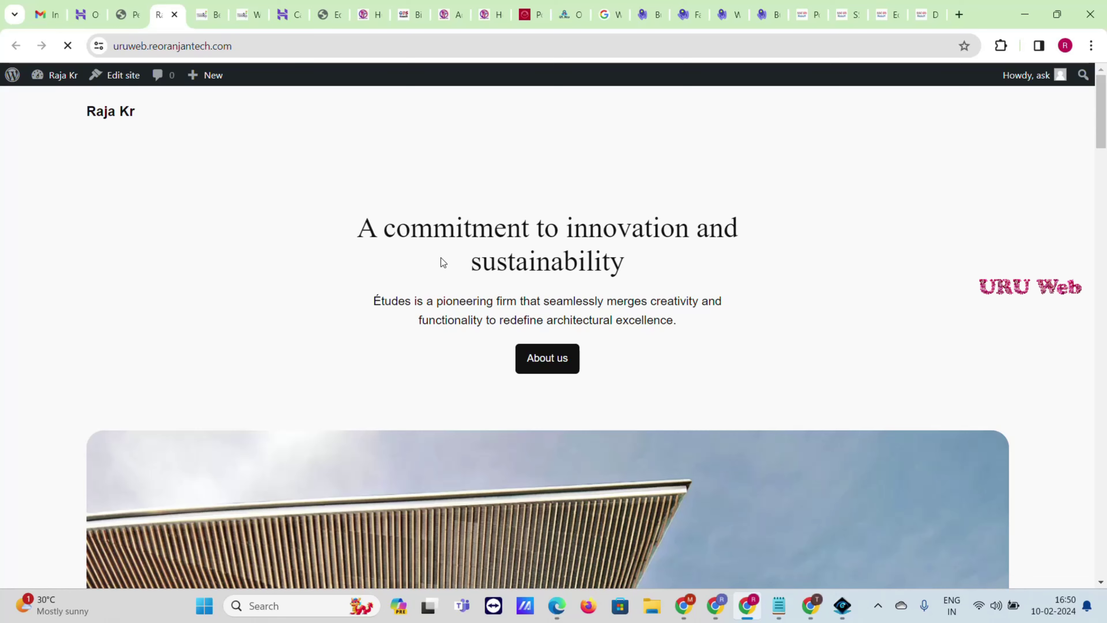
scroll(441, 258, "down", 10)
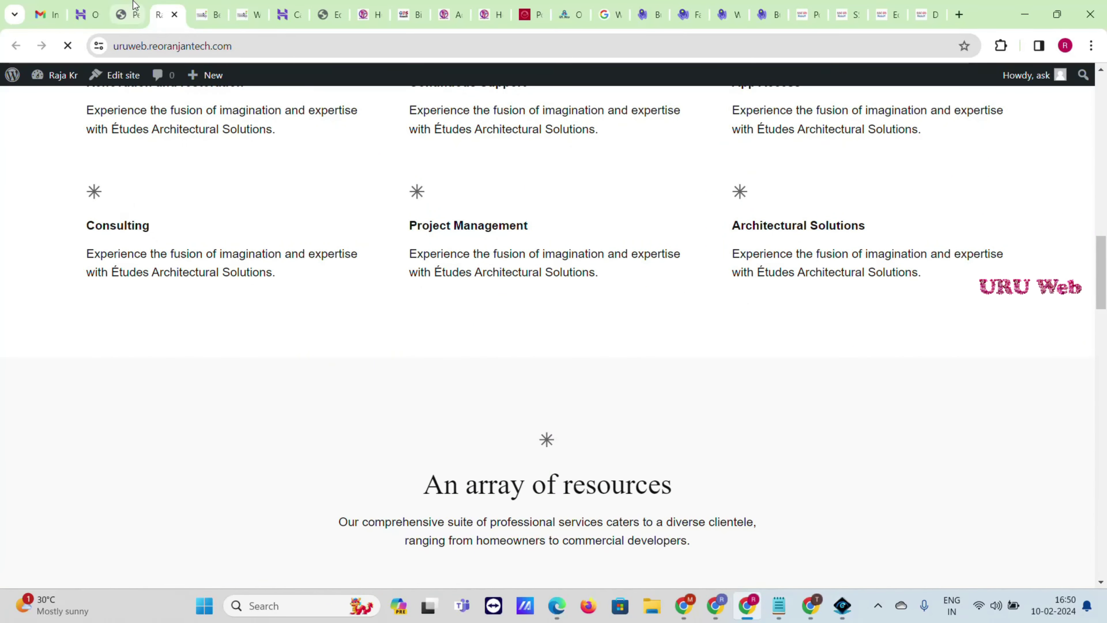
left_click(126, 15)
mouse_move(64, 243)
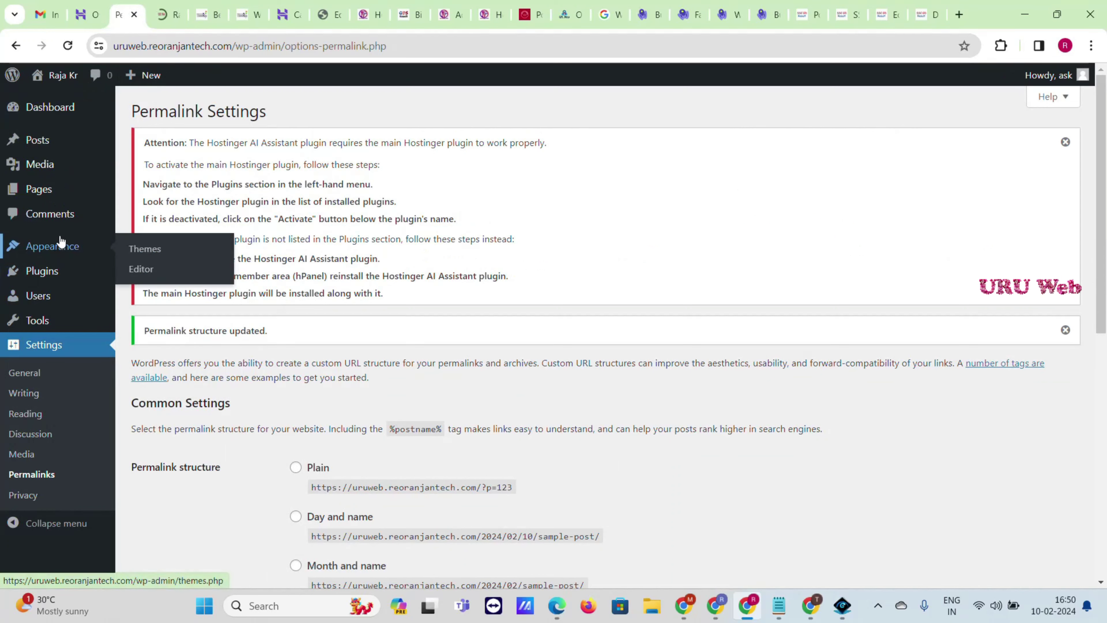
Search the theme directory for 'Woostify' and install it
left_click(143, 252)
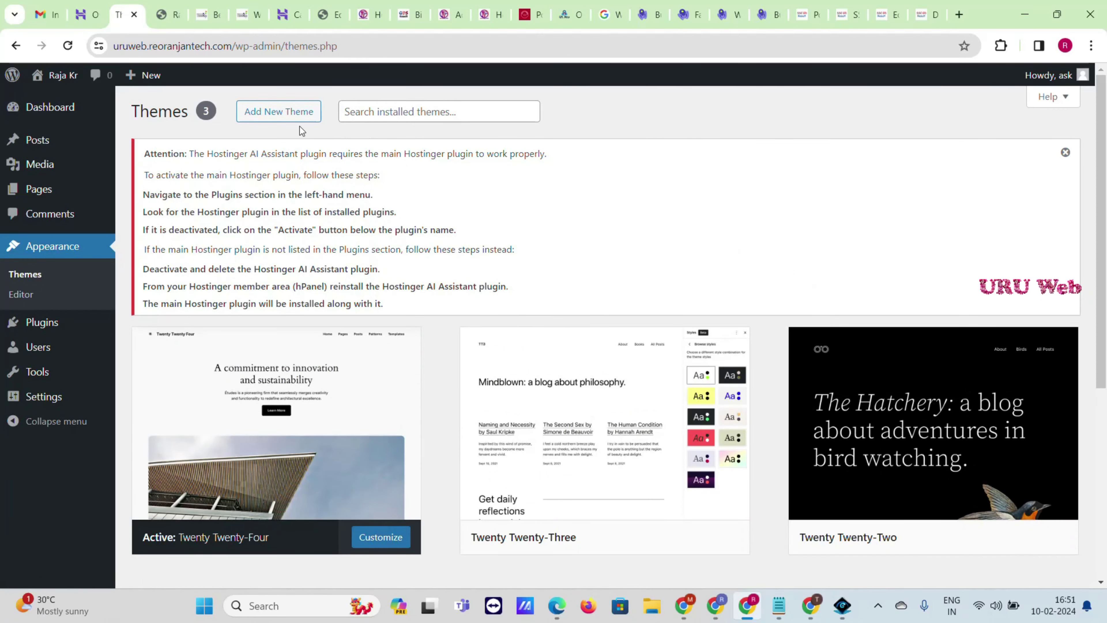
left_click(284, 114)
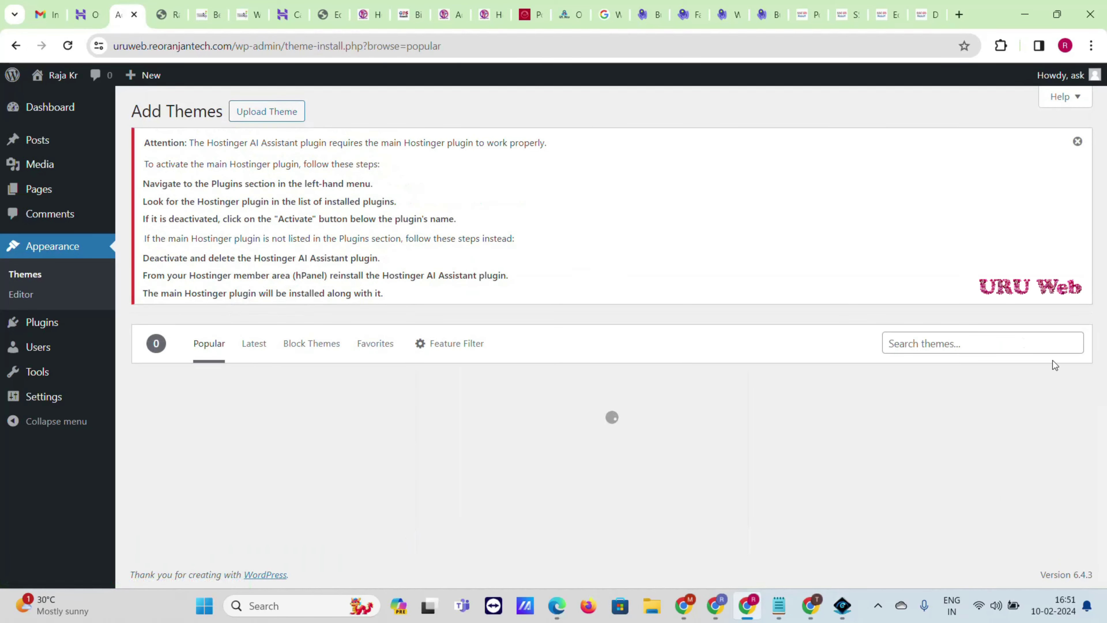
left_click(998, 344)
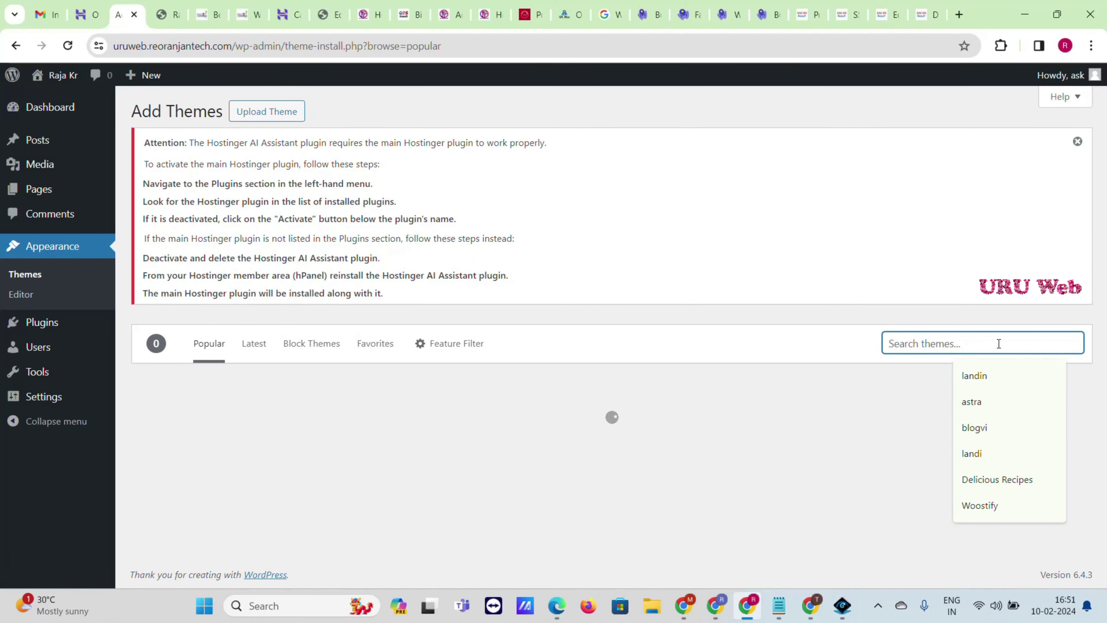
type("Woostify")
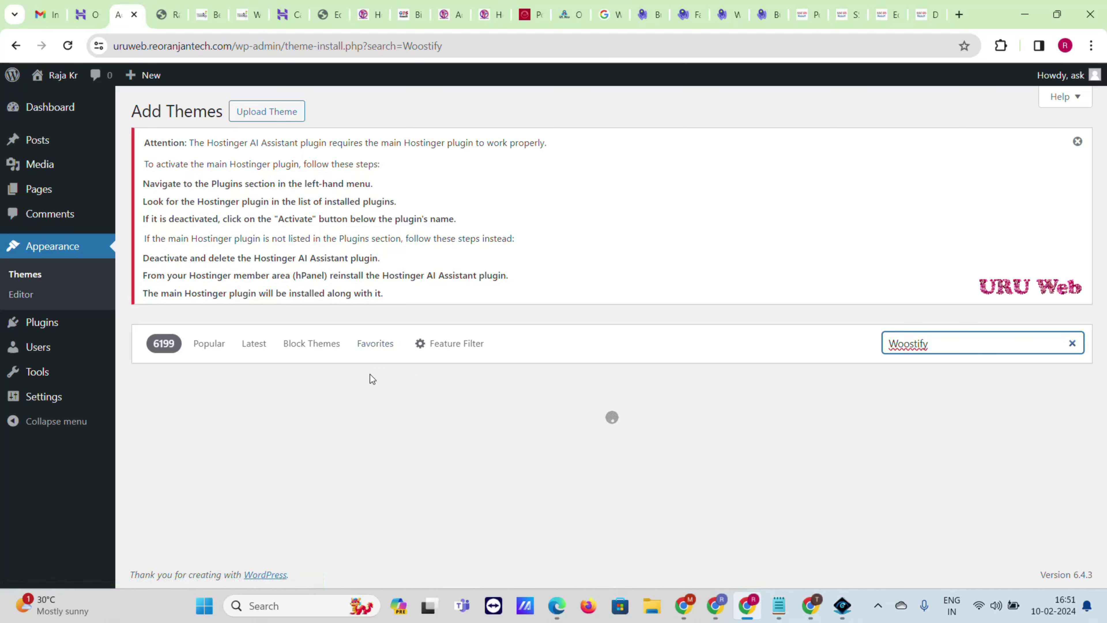
scroll(370, 374, "down", 3)
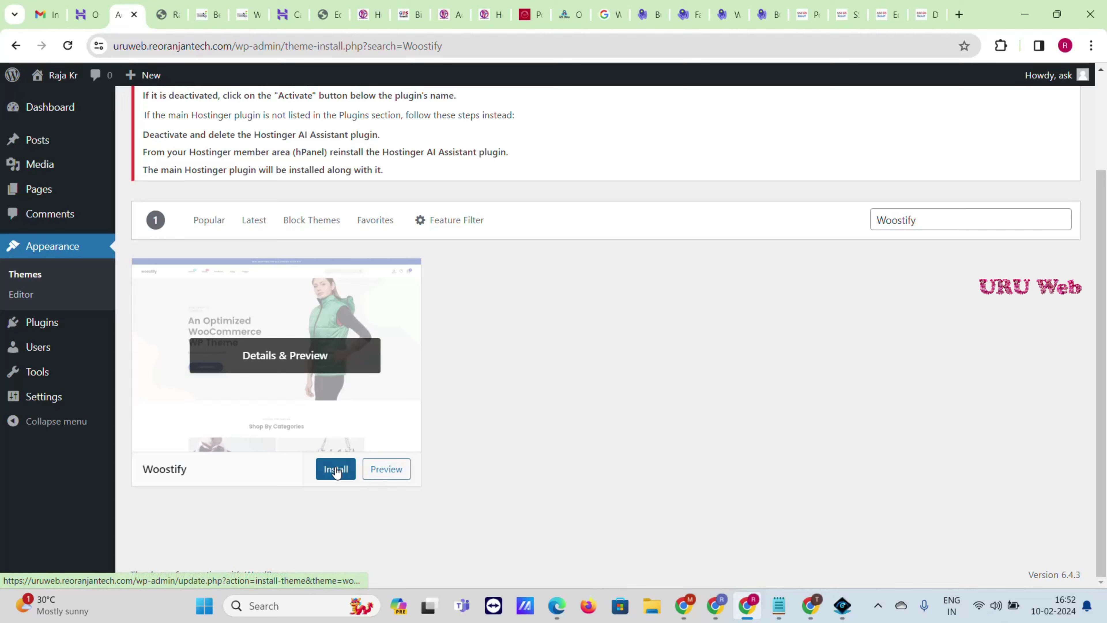
left_click(336, 470)
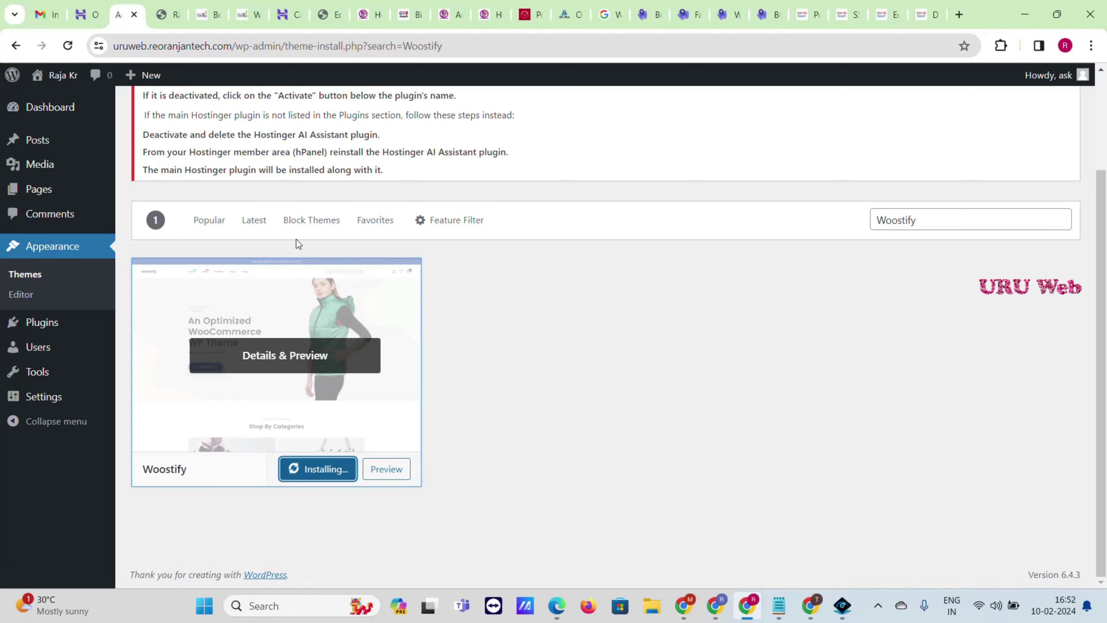
Activate the newly installed Woostify theme
scroll(297, 164, "up", 2)
scroll(284, 179, "up", 1)
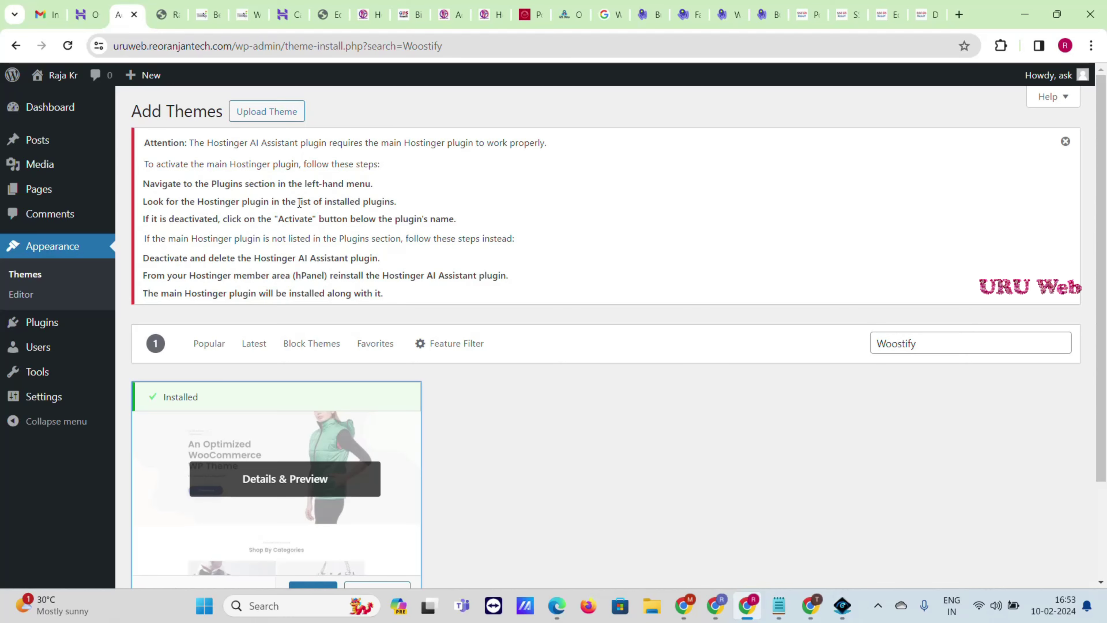
scroll(299, 203, "down", 3)
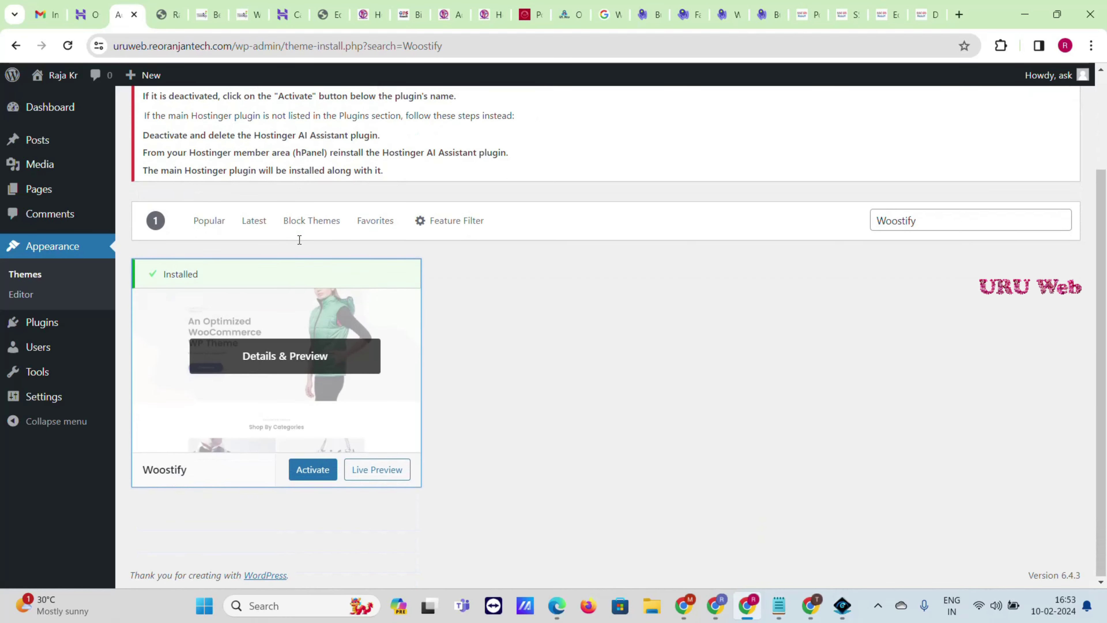
left_click(312, 477)
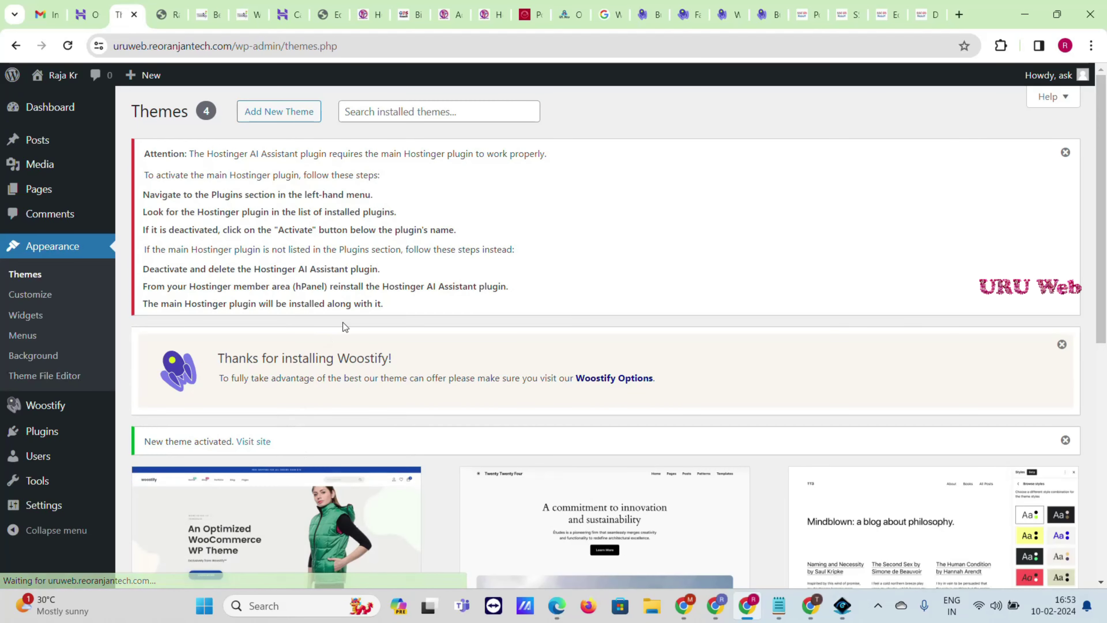
Open Woostify Options and browse the Pro add-ons such as Mega Menu and WooBuilder
left_click(623, 385)
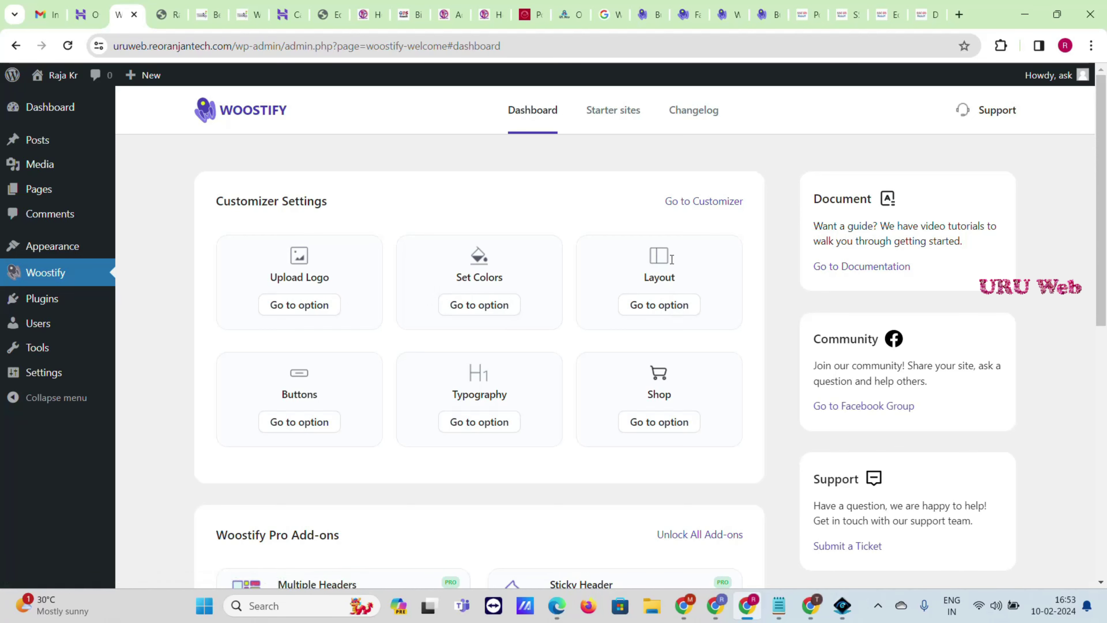
scroll(656, 333, "down", 2)
scroll(335, 335, "down", 3)
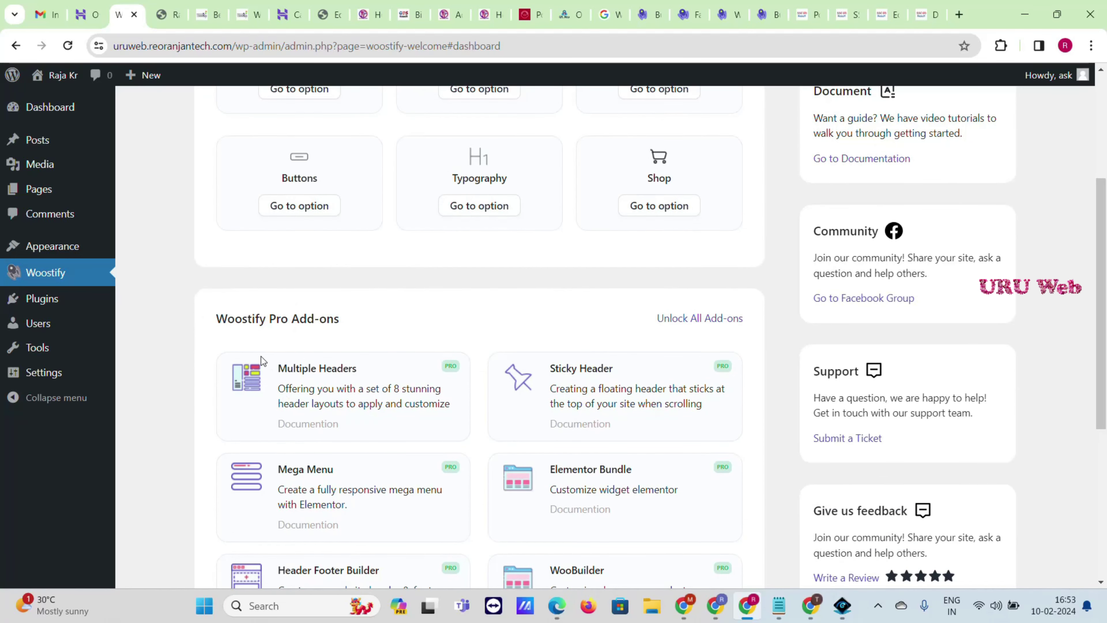
scroll(432, 355, "down", 3)
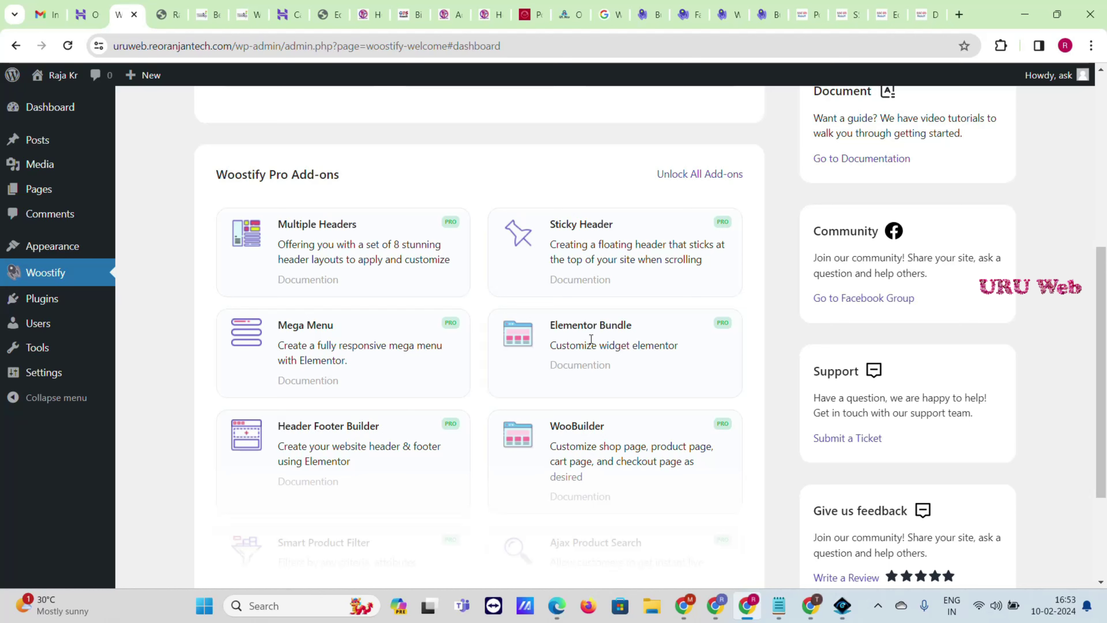
scroll(599, 337, "down", 2)
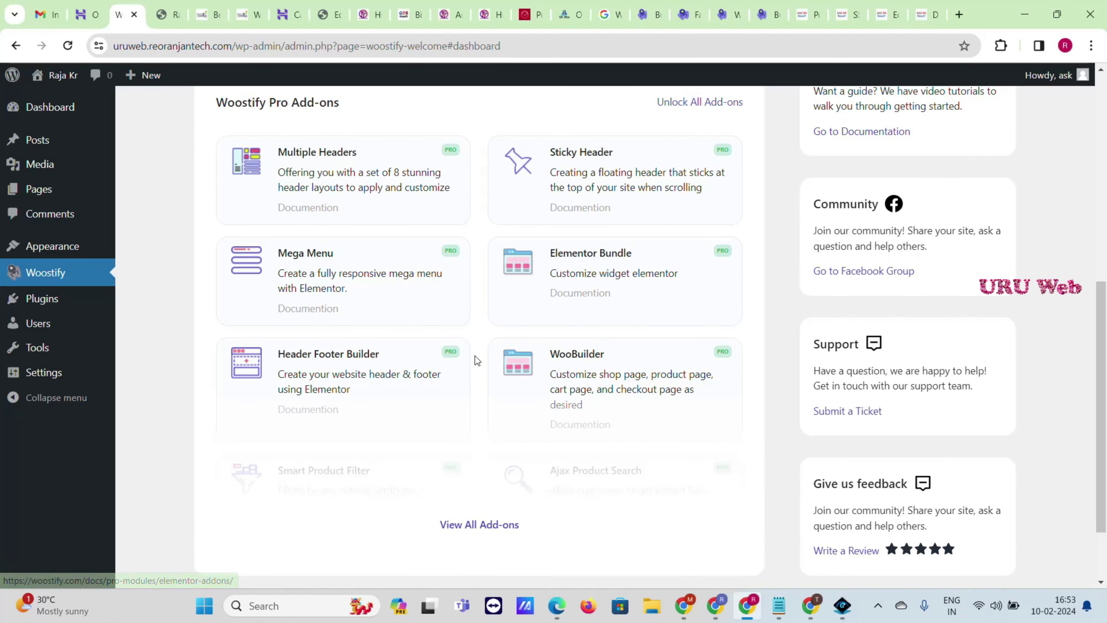
scroll(461, 388, "down", 1)
scroll(461, 389, "down", 2)
scroll(500, 394, "up", 5)
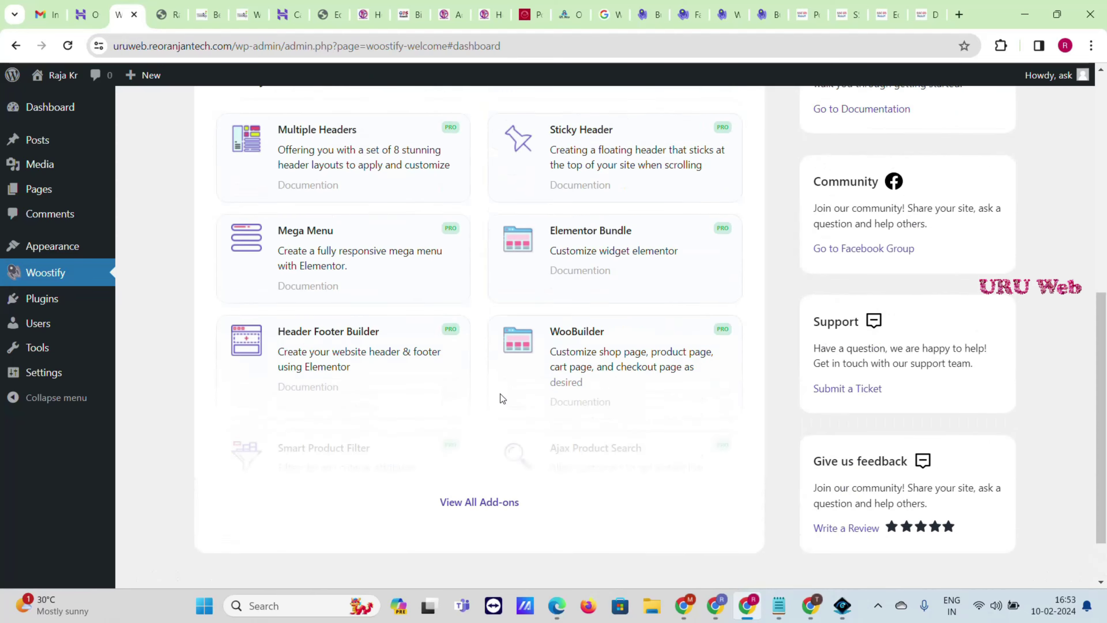
scroll(490, 374, "up", 3)
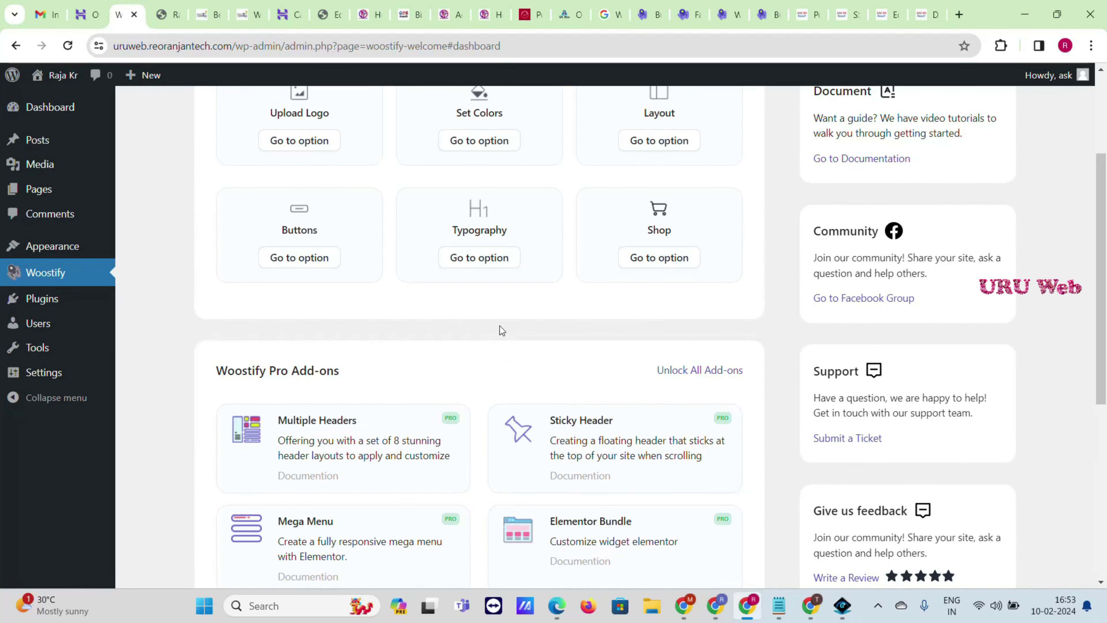
Search ThemeRaja for Woostify and open the Woostify Pro Addons product page
left_click(211, 6)
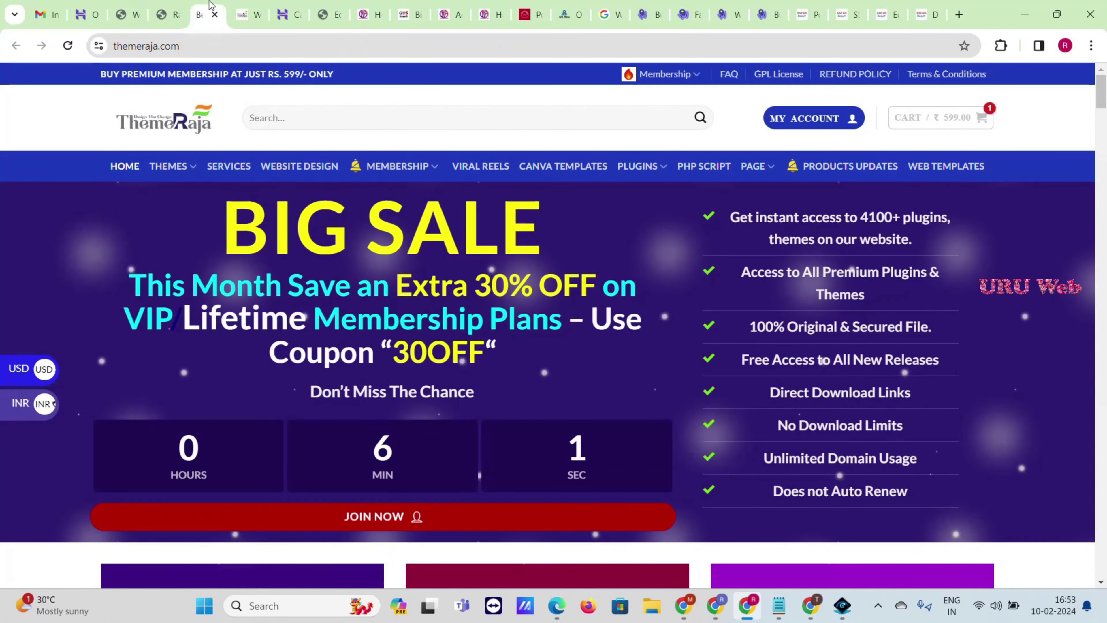
right_click(293, 127)
left_click(332, 264)
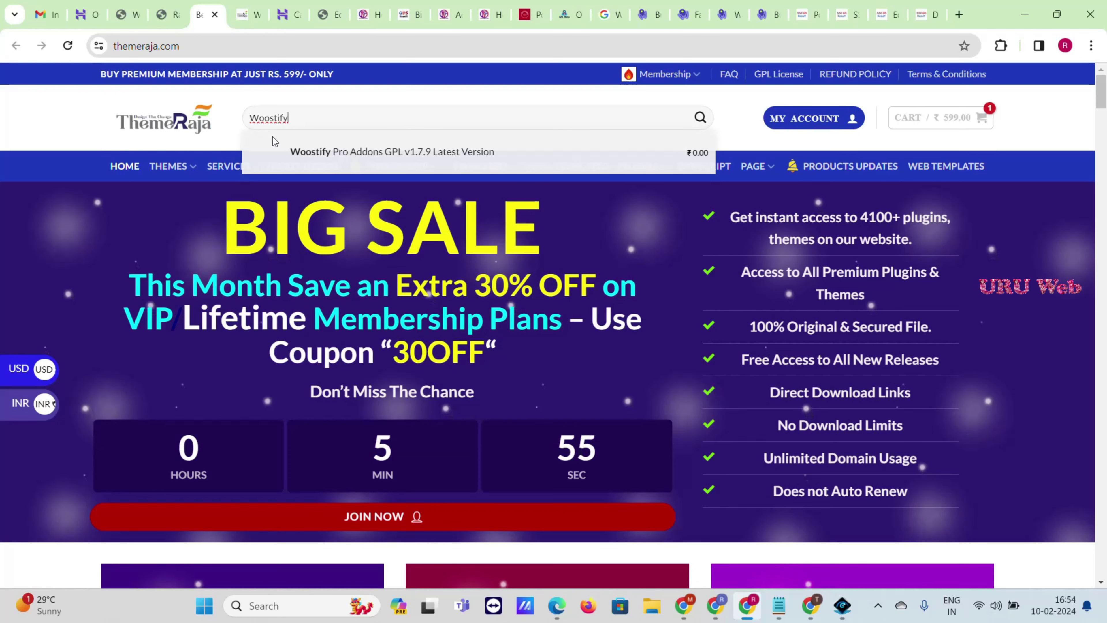
left_click(345, 154)
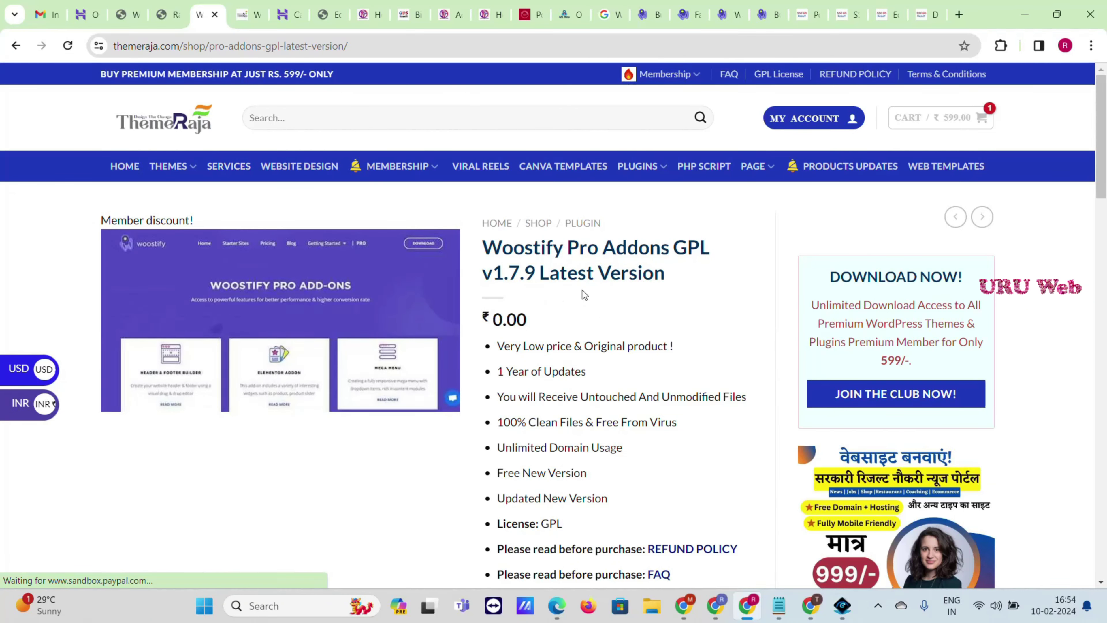
Download Woostify Pro Addons GPL v1.7.9, then go back to the WordPress site tab
scroll(584, 290, "down", 3)
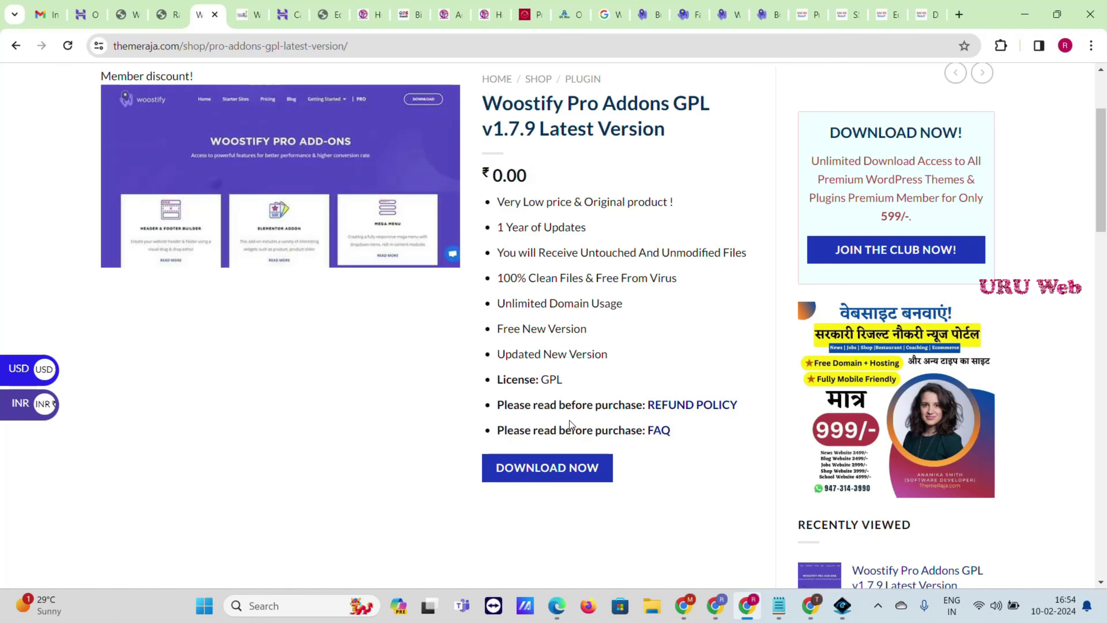
scroll(569, 420, "down", 5)
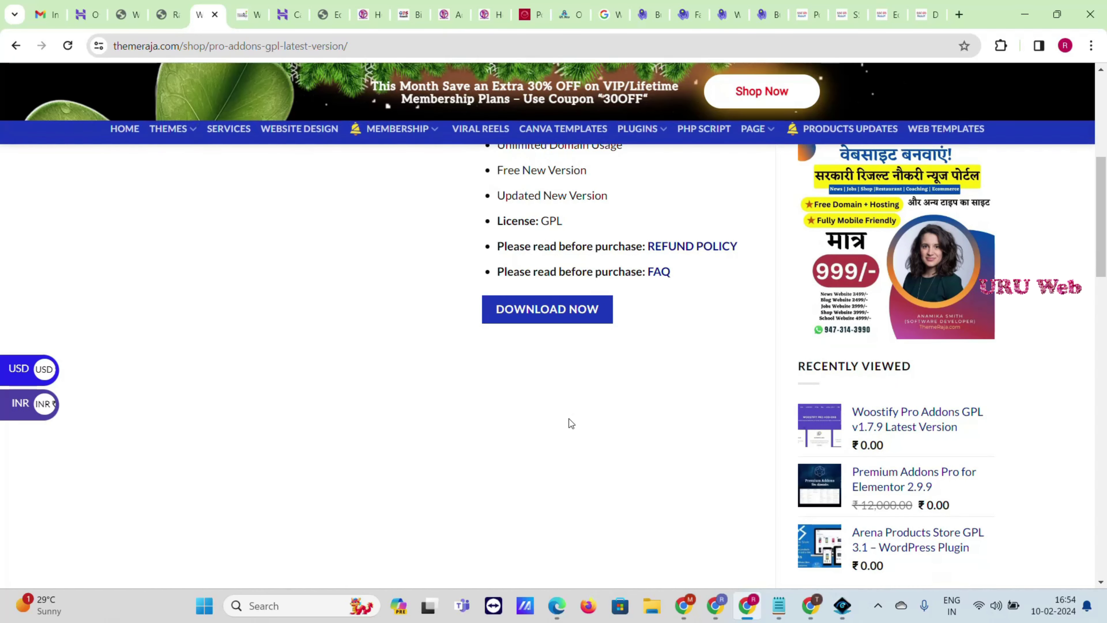
scroll(570, 423, "down", 1)
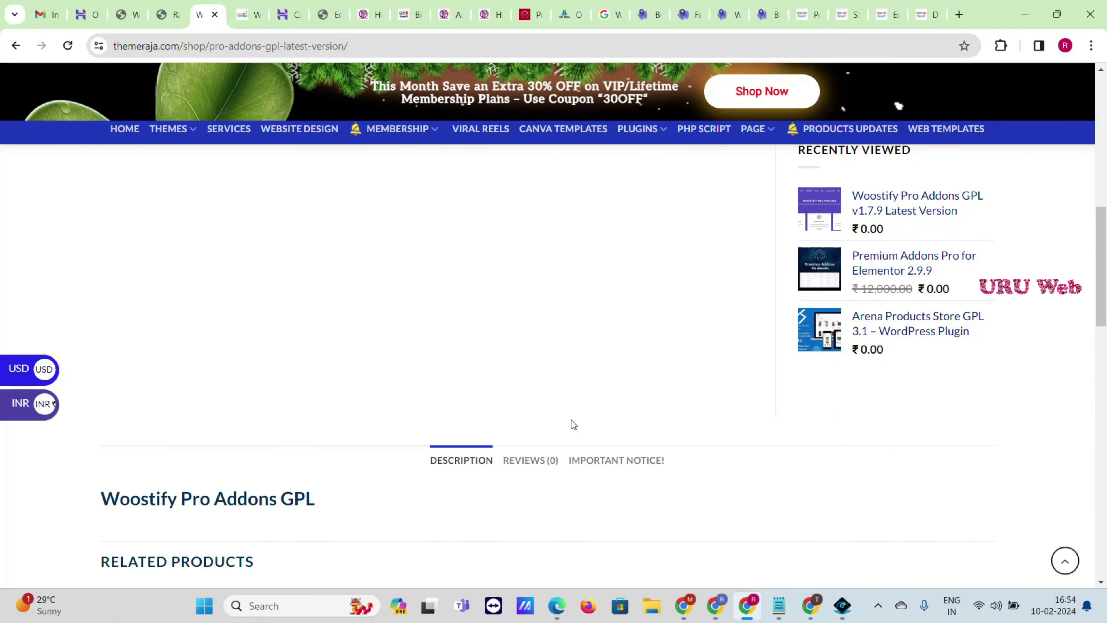
scroll(570, 424, "up", 4)
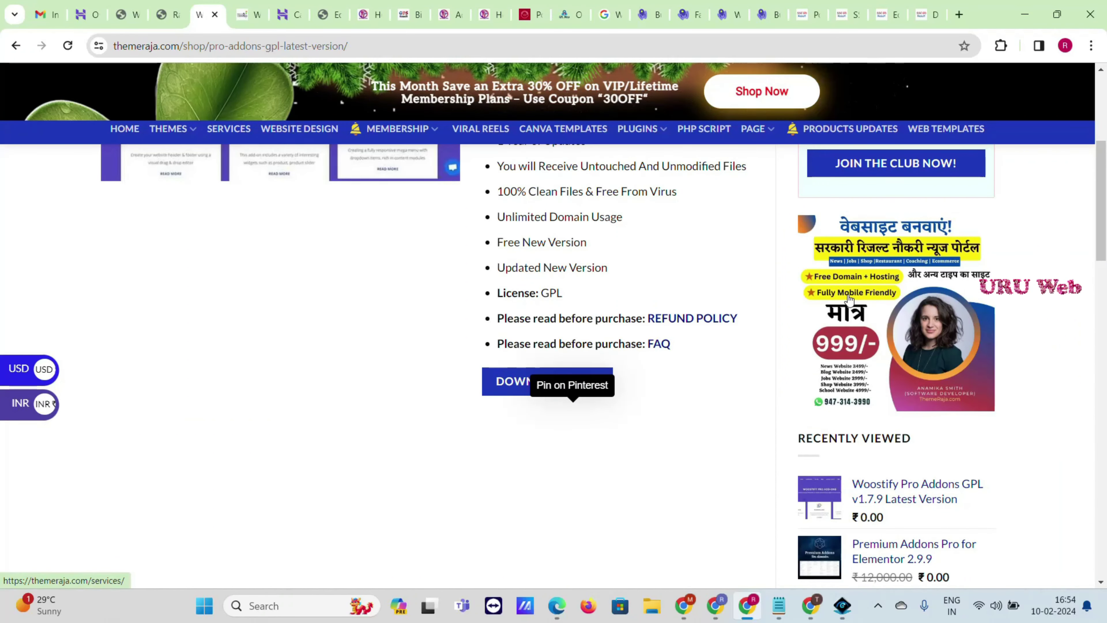
scroll(847, 300, "up", 1)
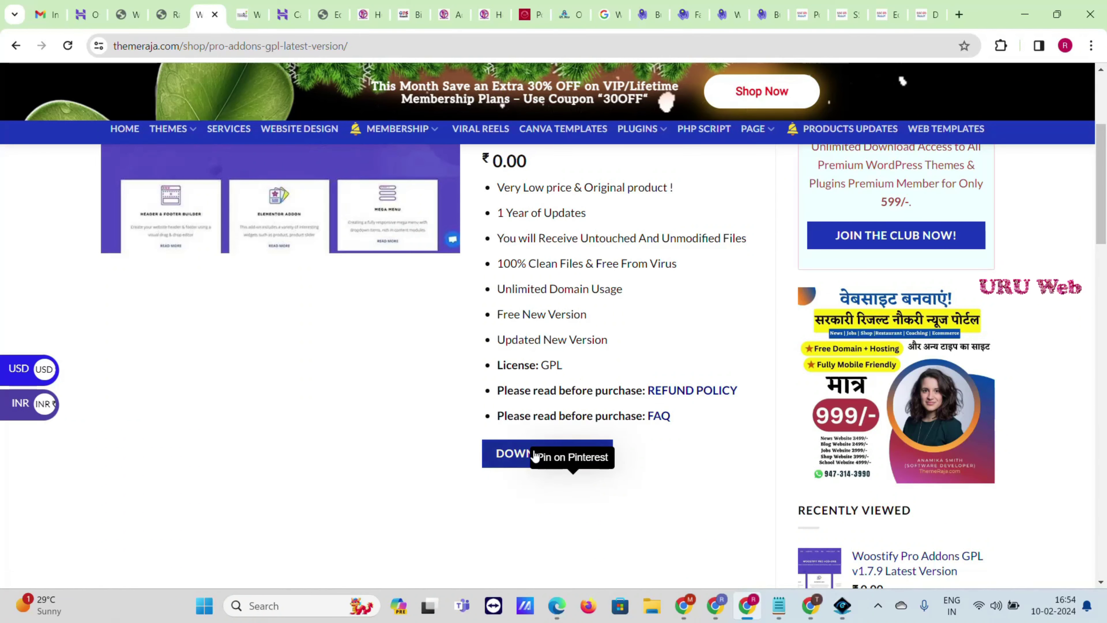
left_click(534, 441)
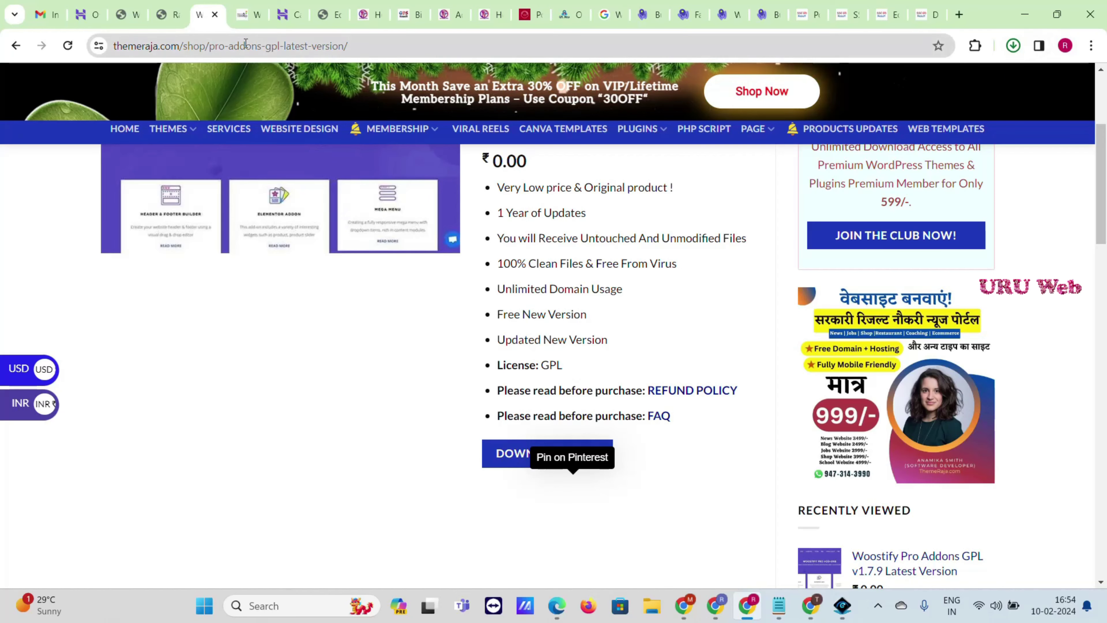
left_click(165, 14)
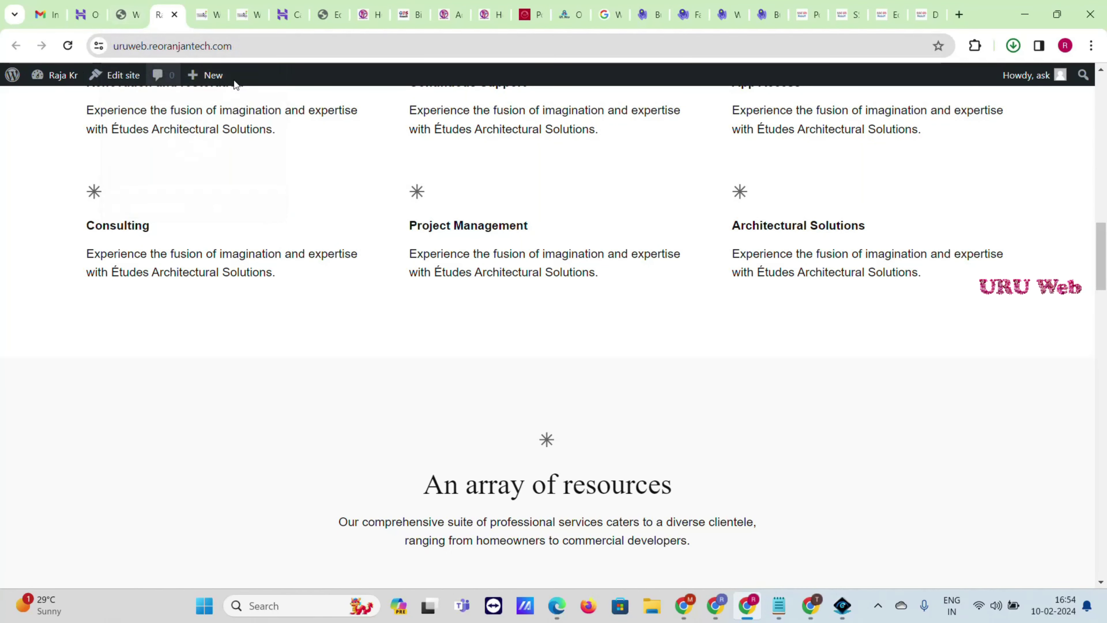
Reload the front page to see the Woostify blog layout, then return to the Woostify admin dashboard
scroll(177, 118, "up", 3)
left_click(68, 45)
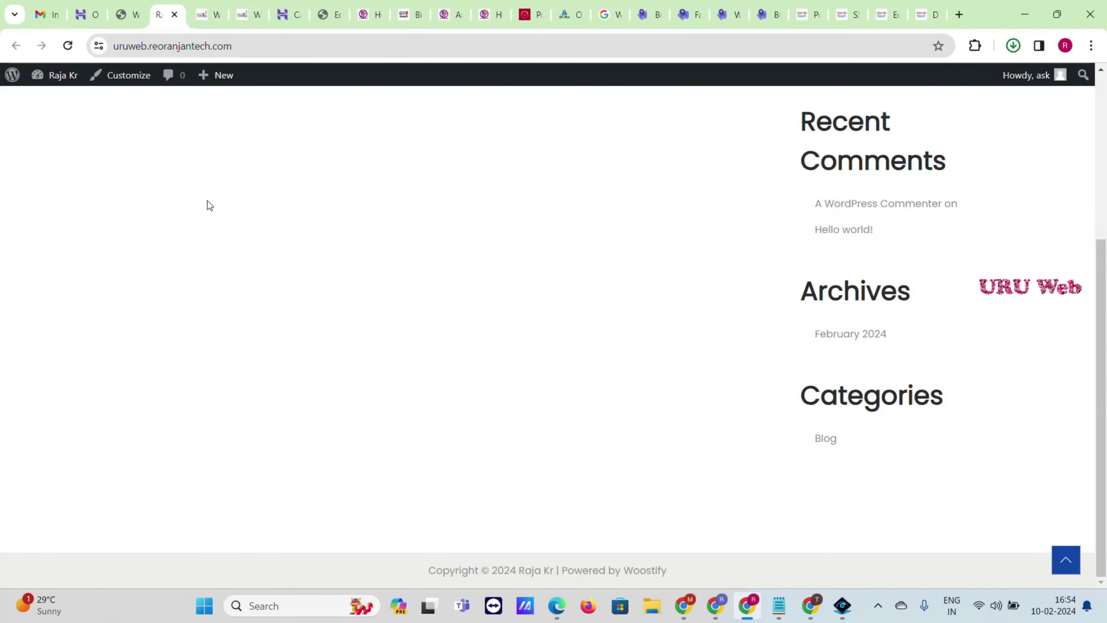
scroll(255, 242, "up", 5)
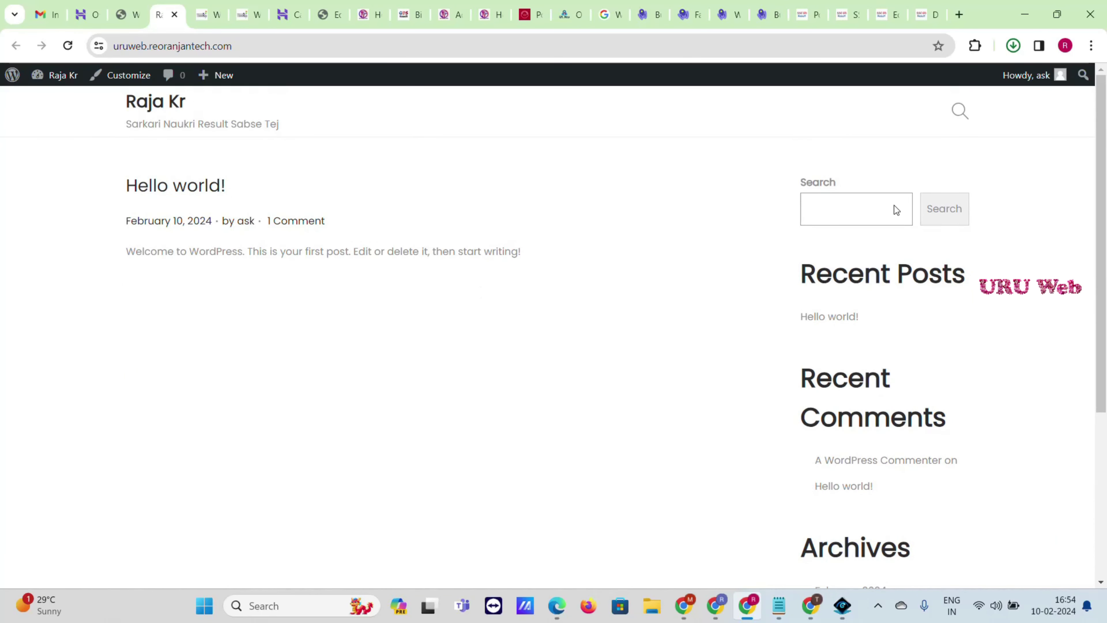
left_click(133, 6)
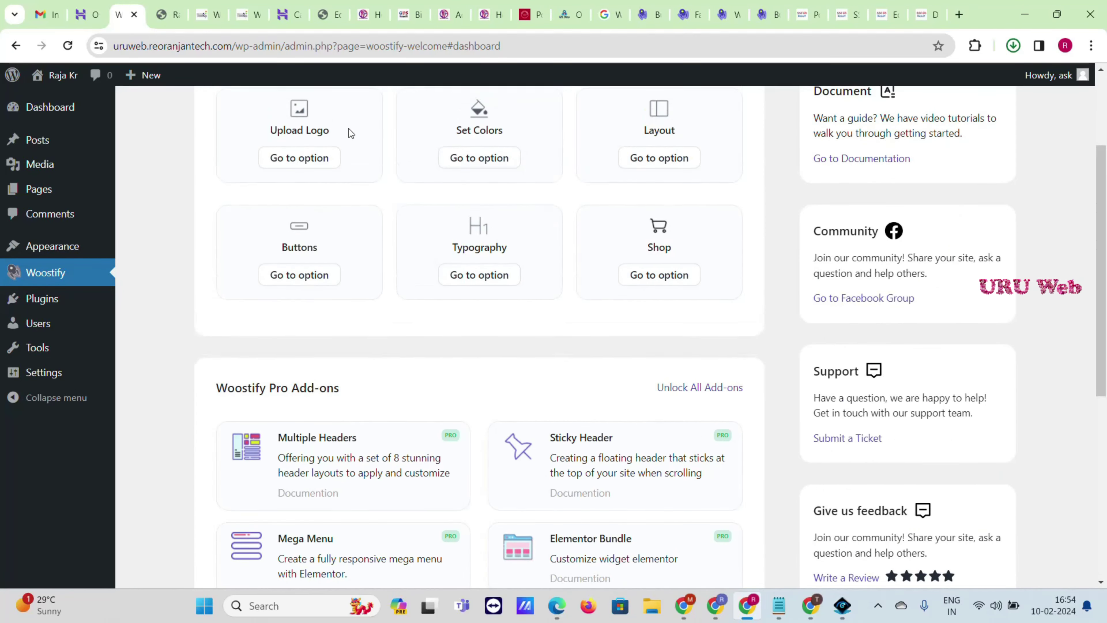
From Starter sites, install and activate the Woostify site library to launch its setup wizard
scroll(391, 166, "up", 3)
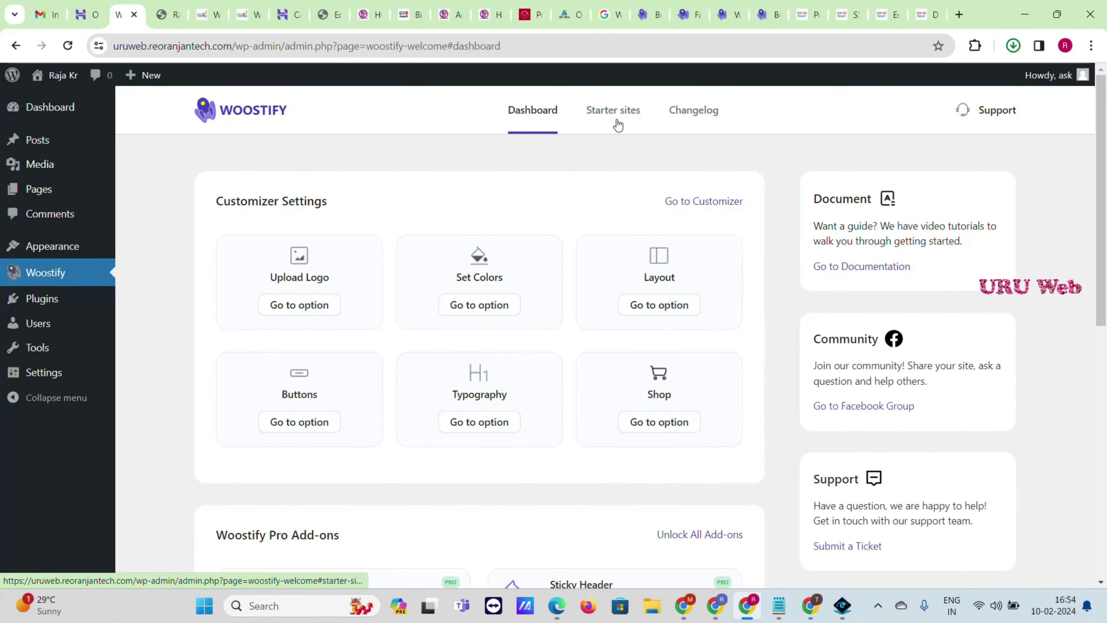
left_click(618, 125)
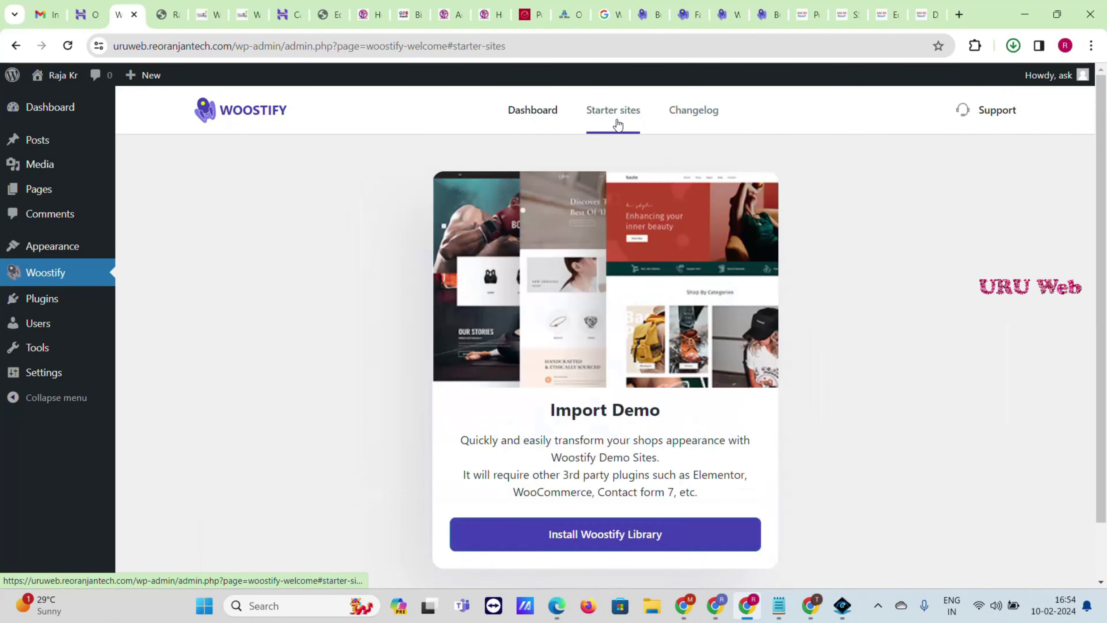
scroll(644, 490, "down", 2)
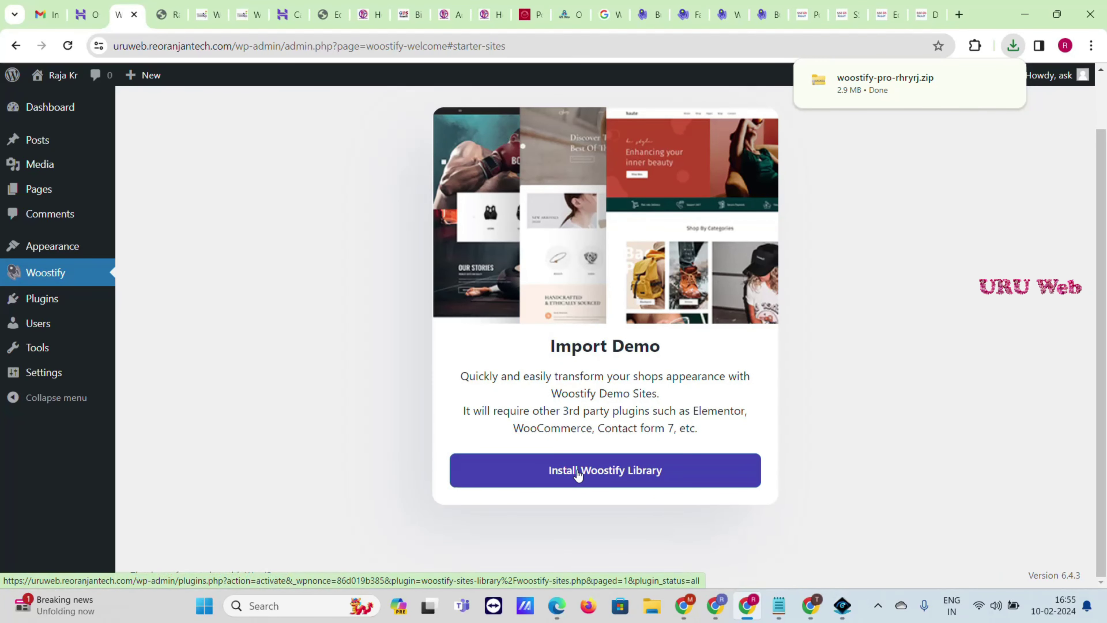
left_click(627, 474)
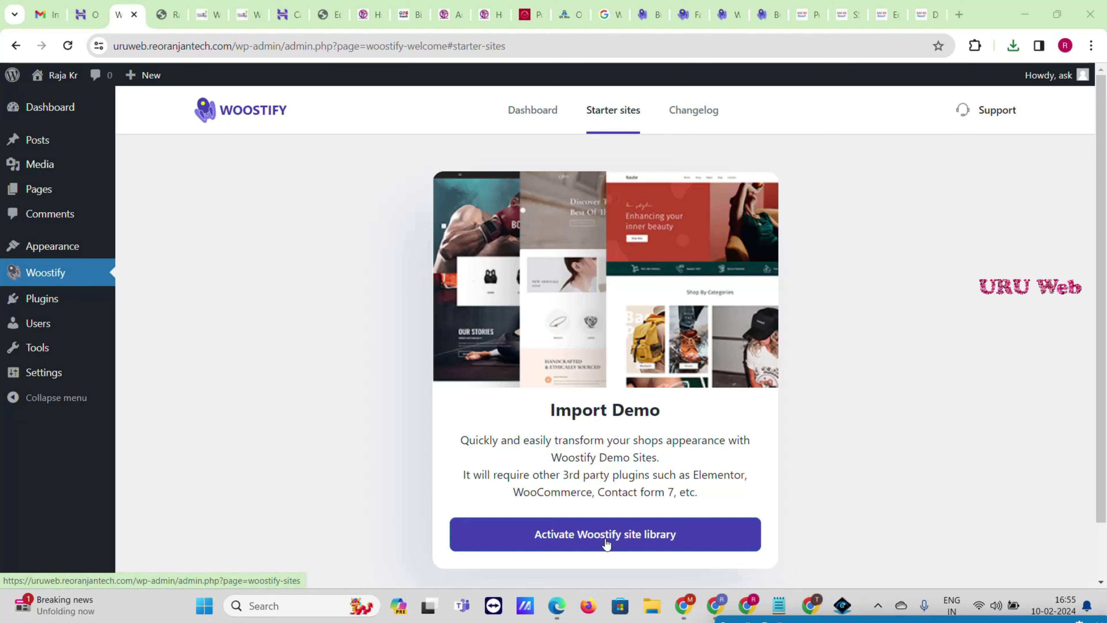
left_click(635, 539)
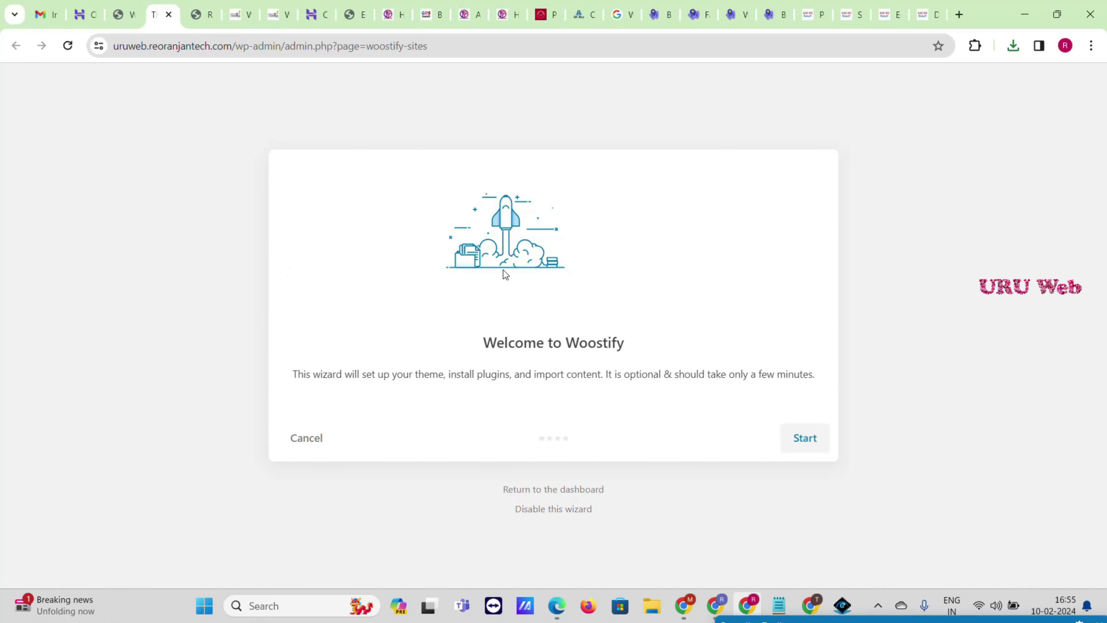
Start the setup wizard, select the Fashion starter site, and continue to the next step
left_click(801, 438)
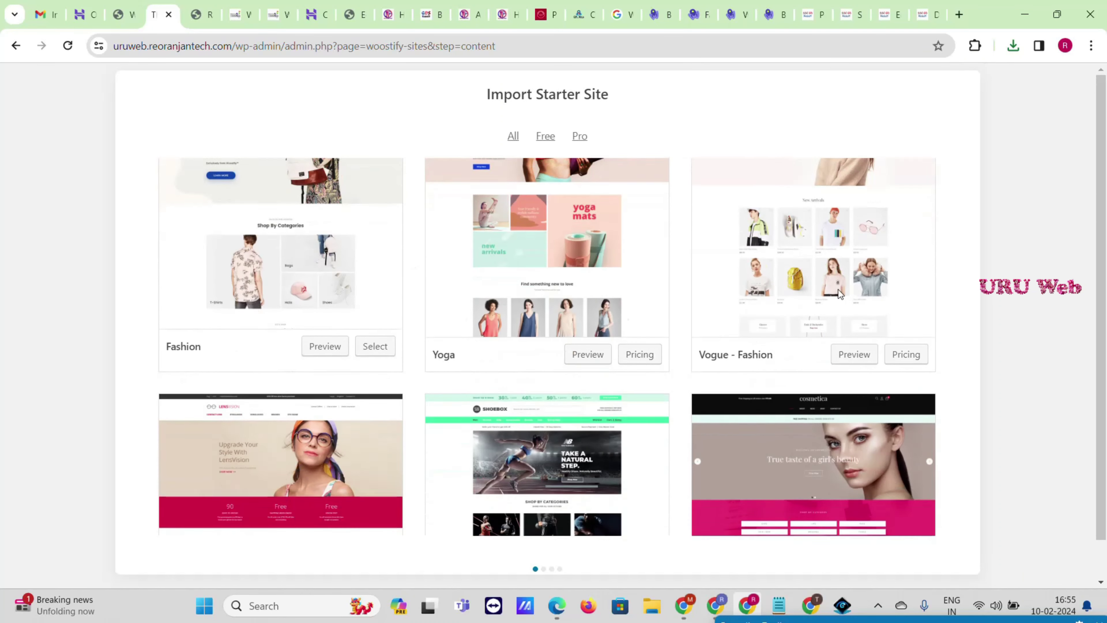
scroll(828, 331, "down", 4)
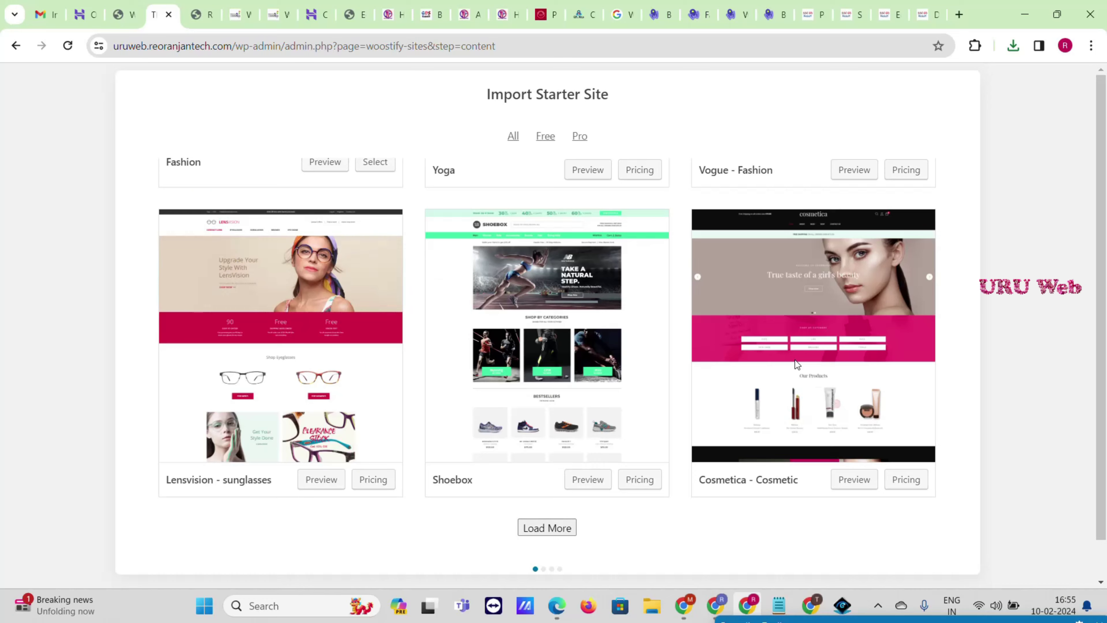
scroll(720, 284, "up", 5)
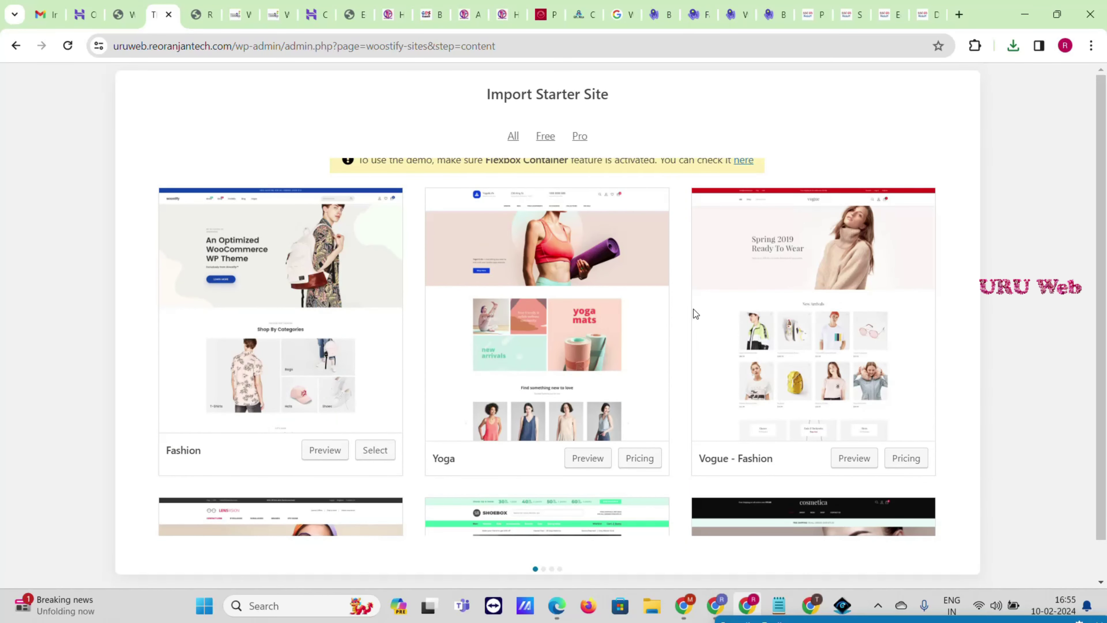
left_click(387, 450)
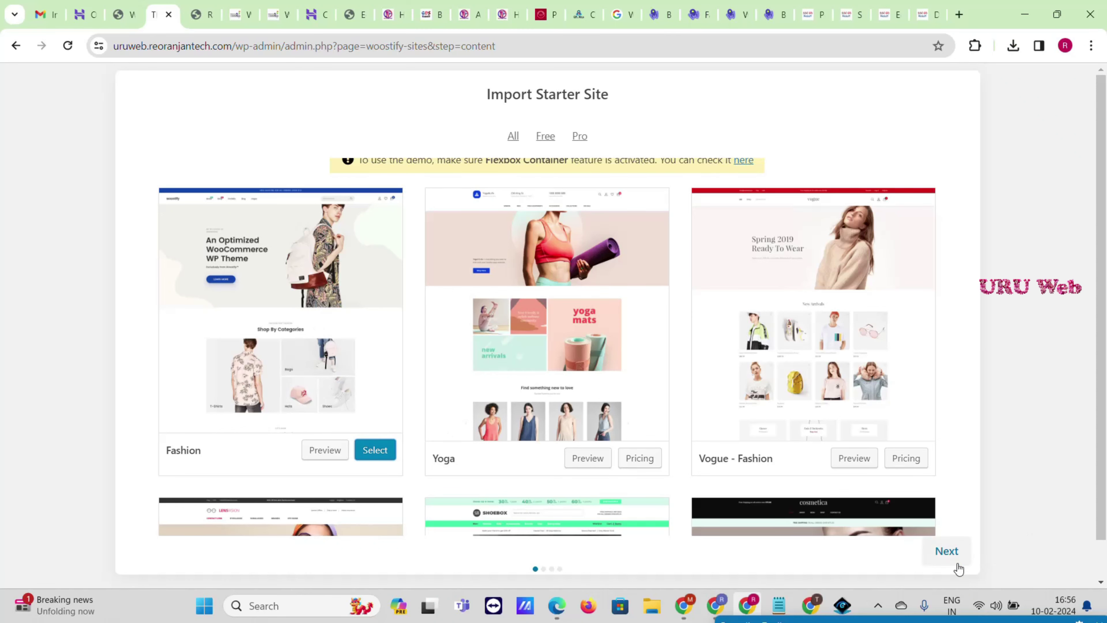
left_click(954, 553)
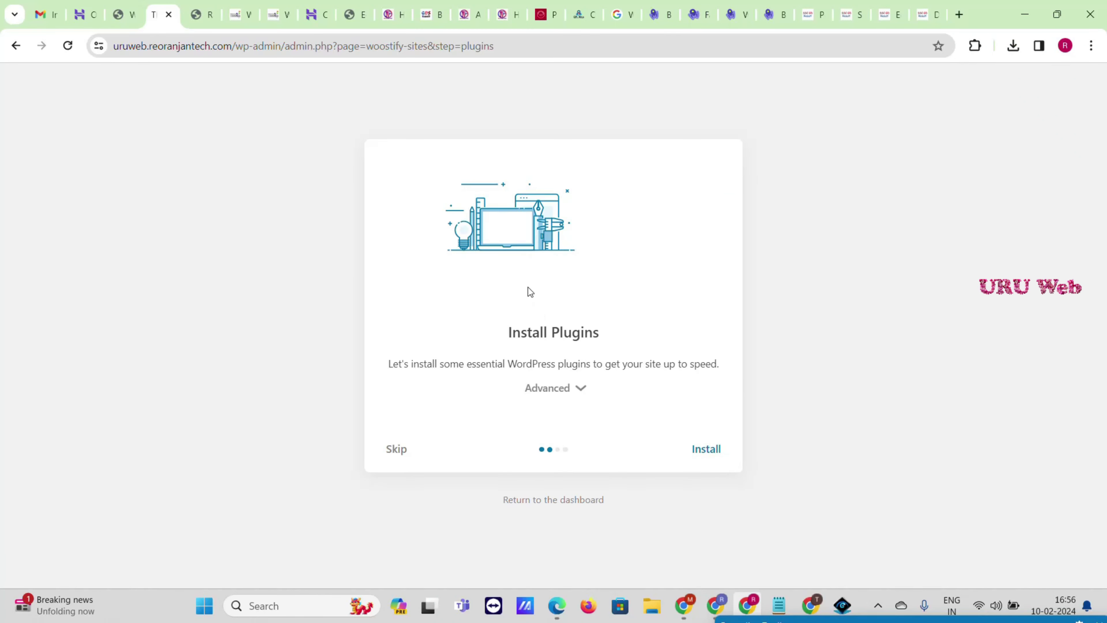
Expand the Advanced plugin list and install the Fashion demo's plugins, WooCommerce through Variation Swatches
left_click(584, 390)
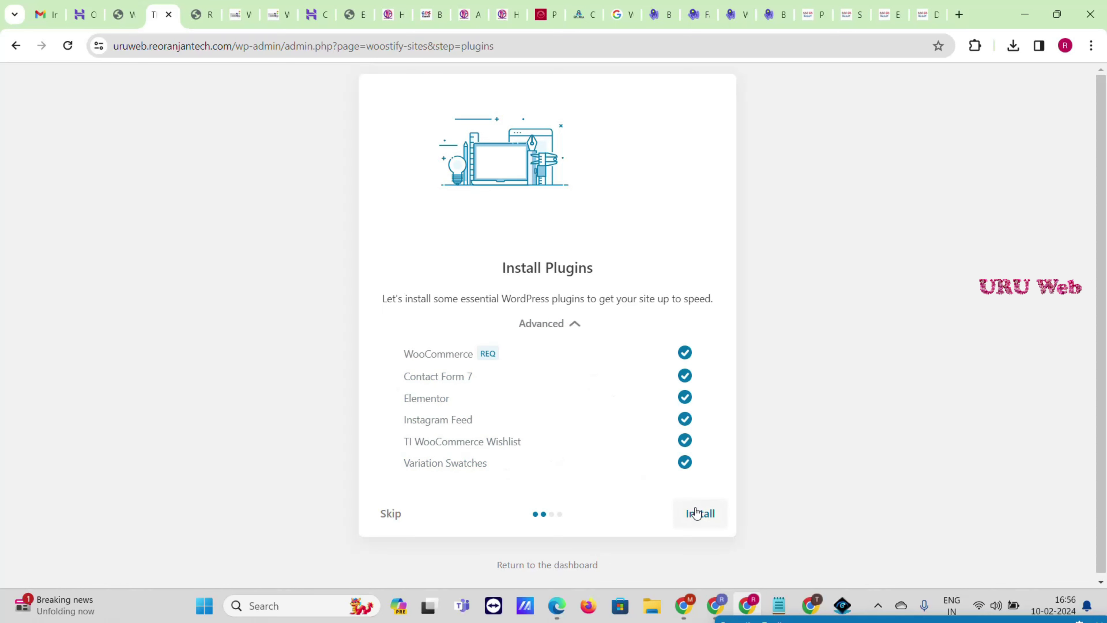
left_click(700, 521)
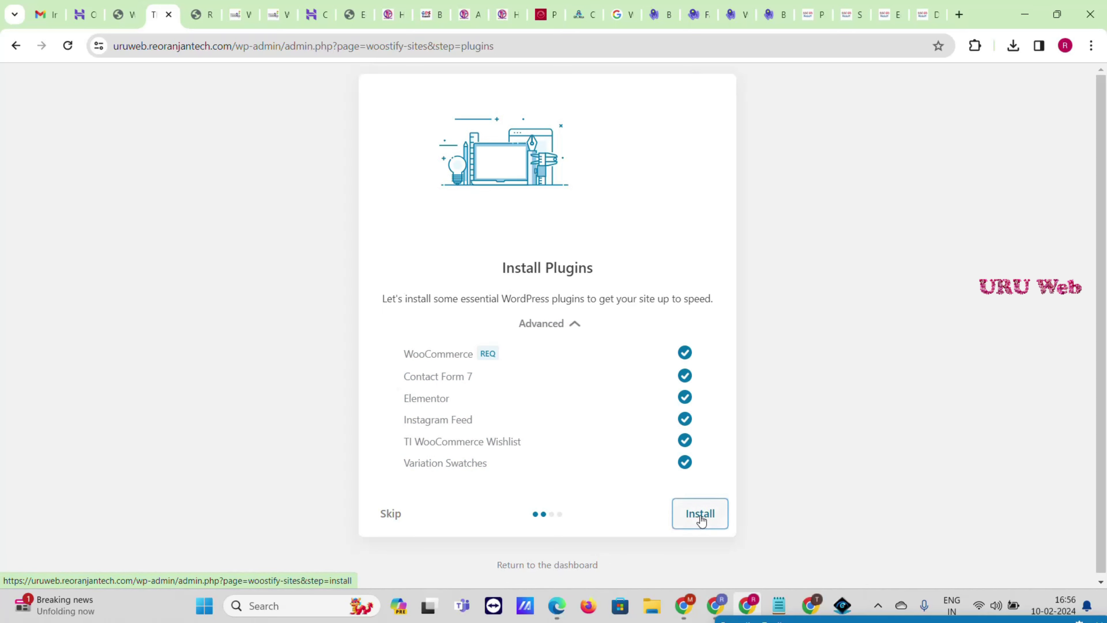
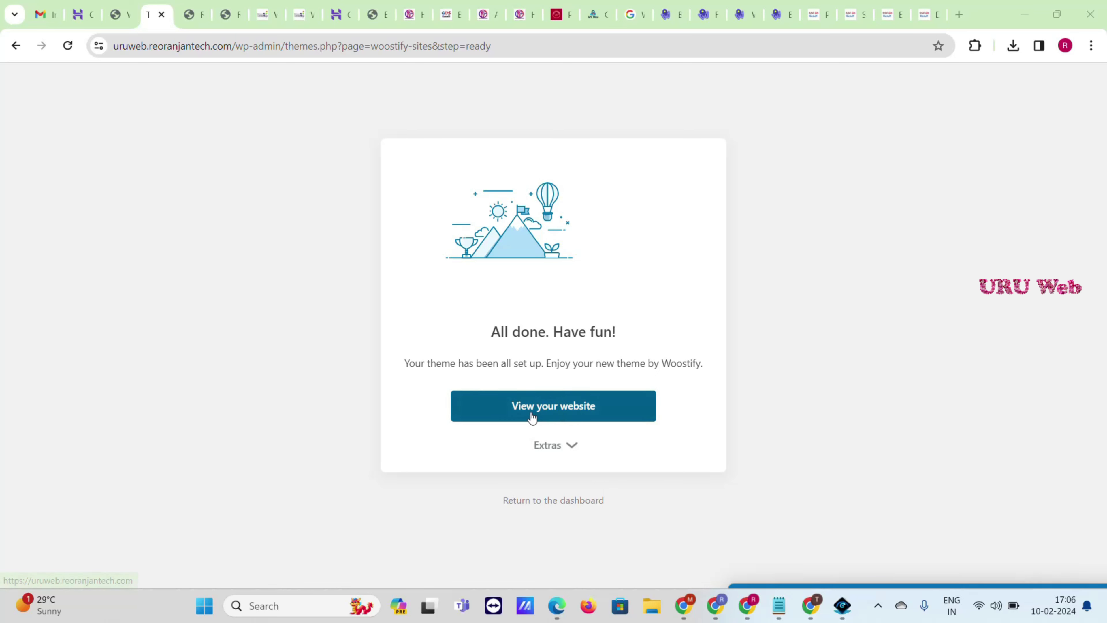
Open the site homepage in a new tab, scroll through the Woostify demo, then return to setup
right_click(564, 414)
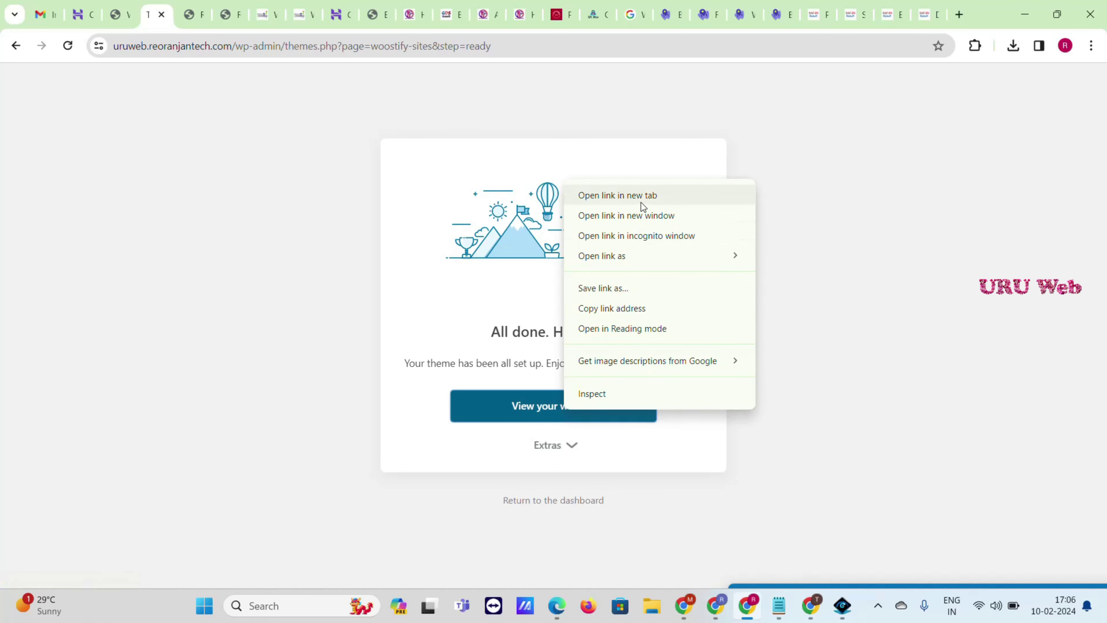
left_click(195, 15)
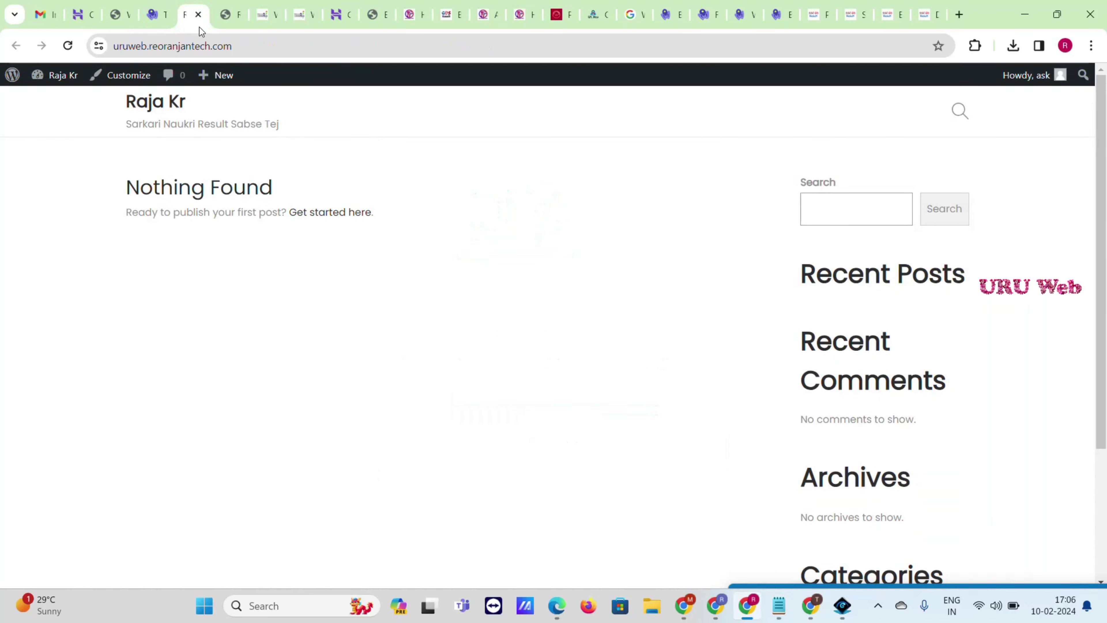
left_click(70, 45)
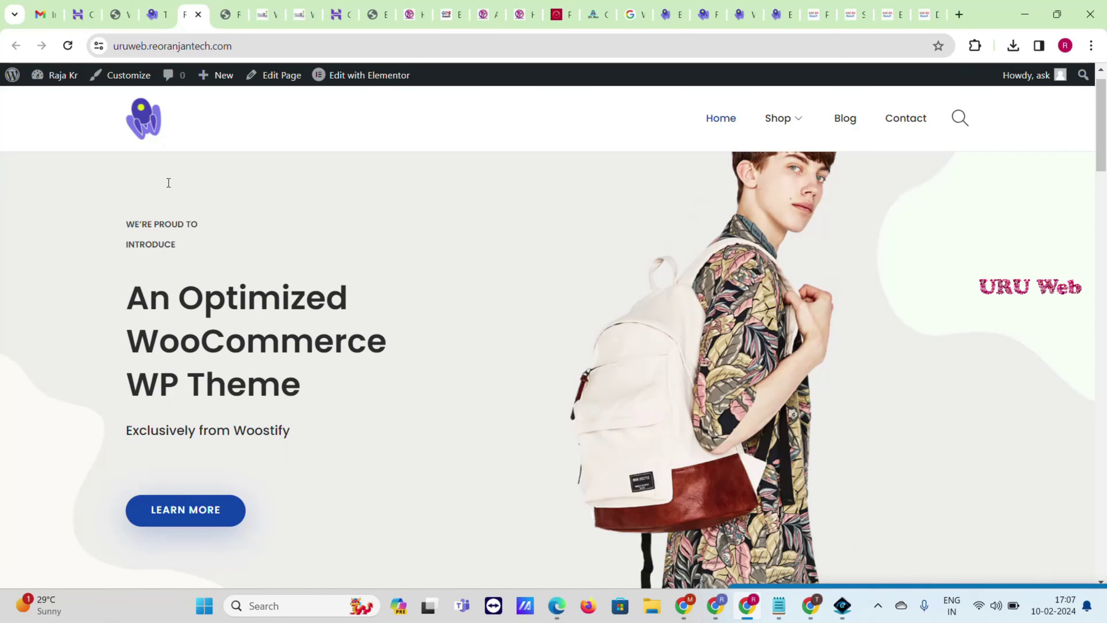
scroll(532, 249, "down", 20)
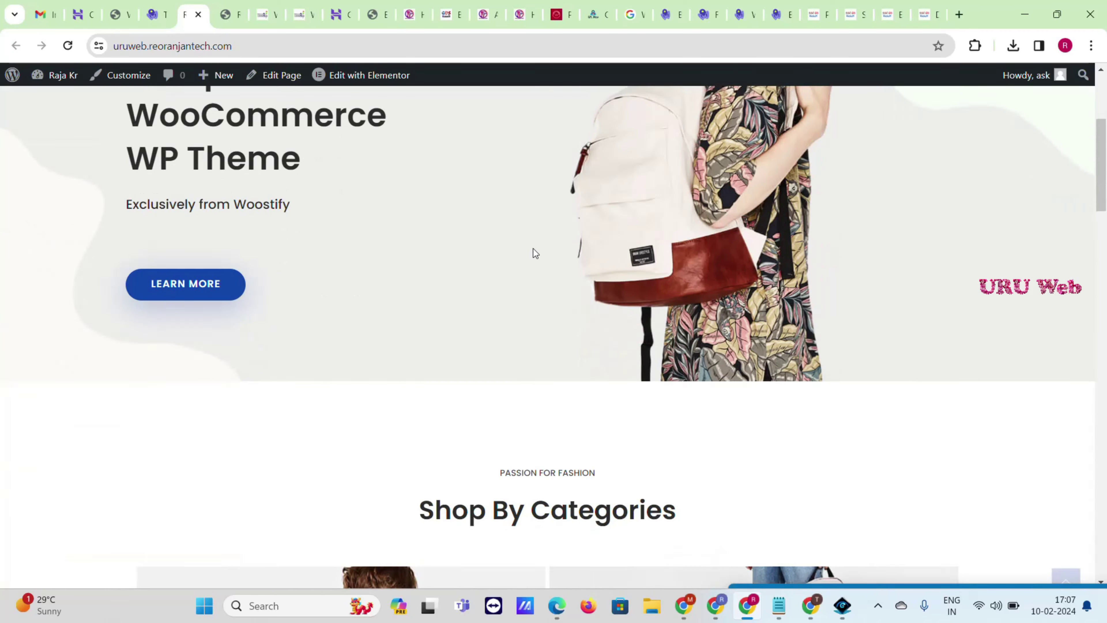
scroll(546, 269, "down", 20)
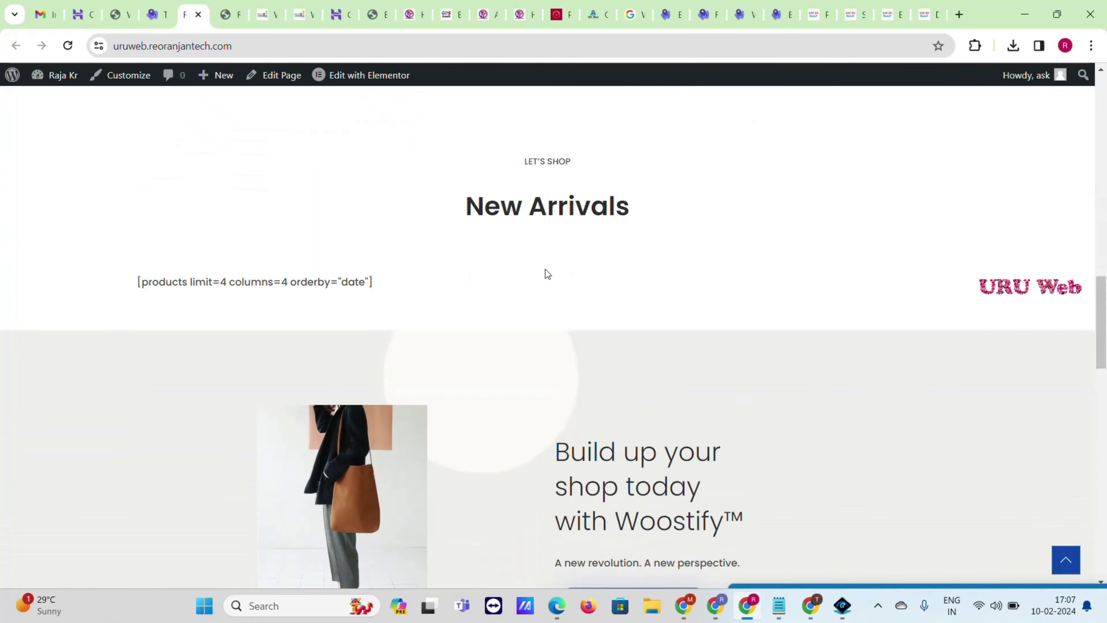
scroll(545, 268, "up", 5)
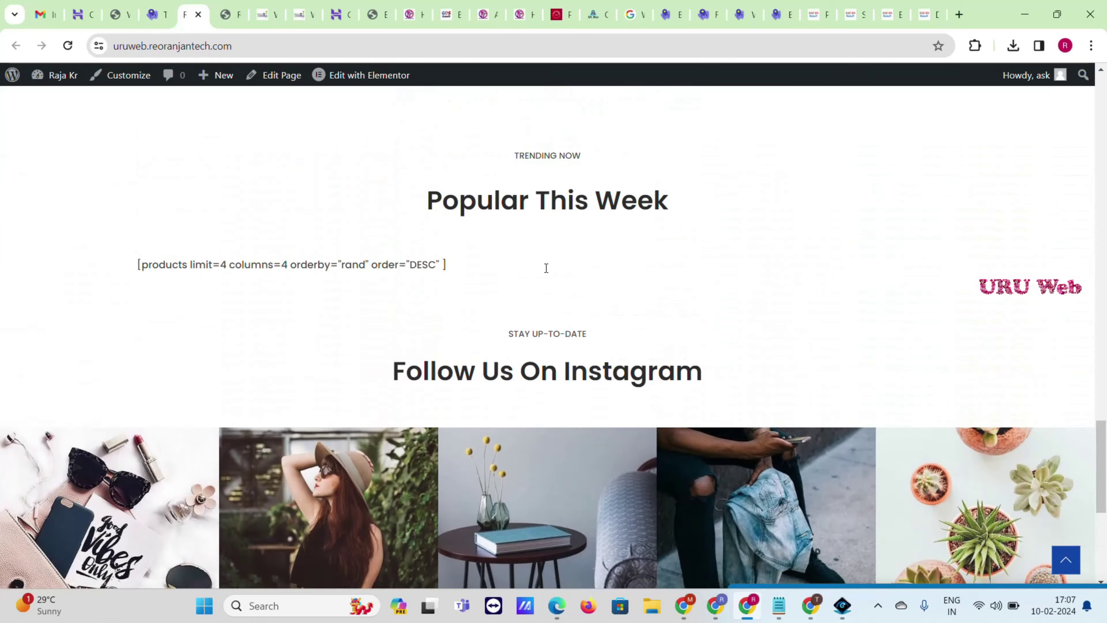
scroll(528, 266, "down", 8)
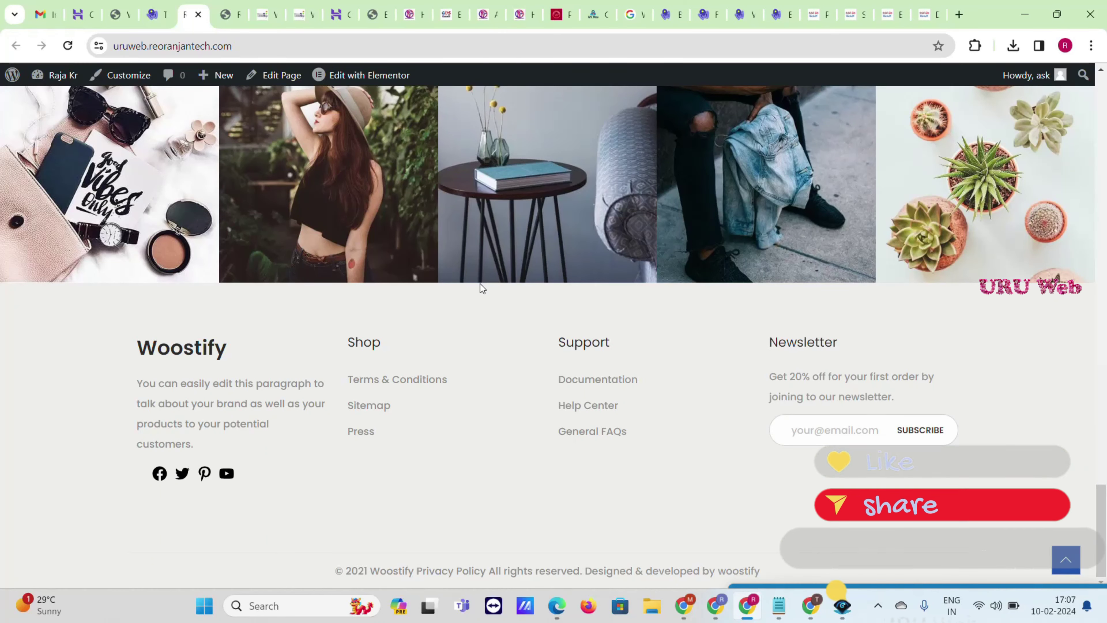
left_click(152, 6)
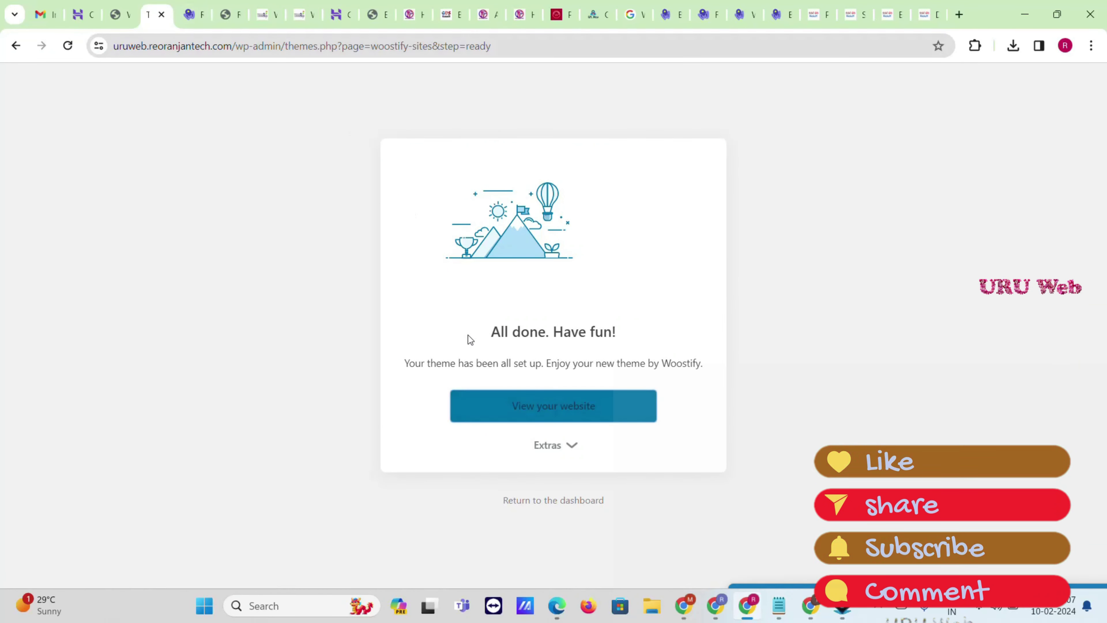
Launch the Woostify Customizer from the extra setup options
left_click(567, 444)
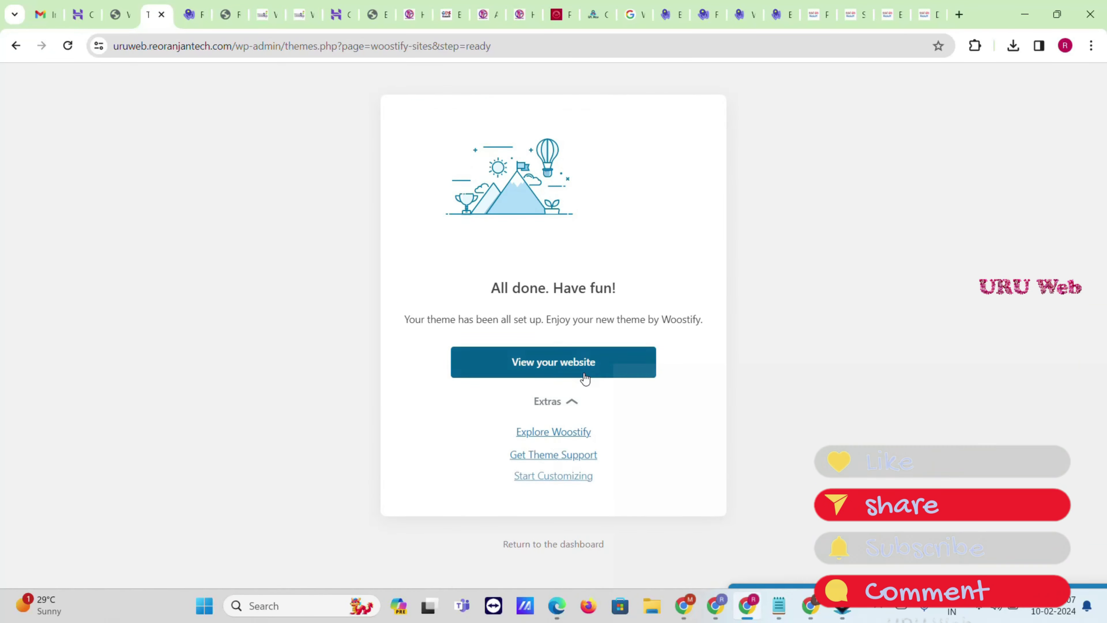
left_click(548, 479)
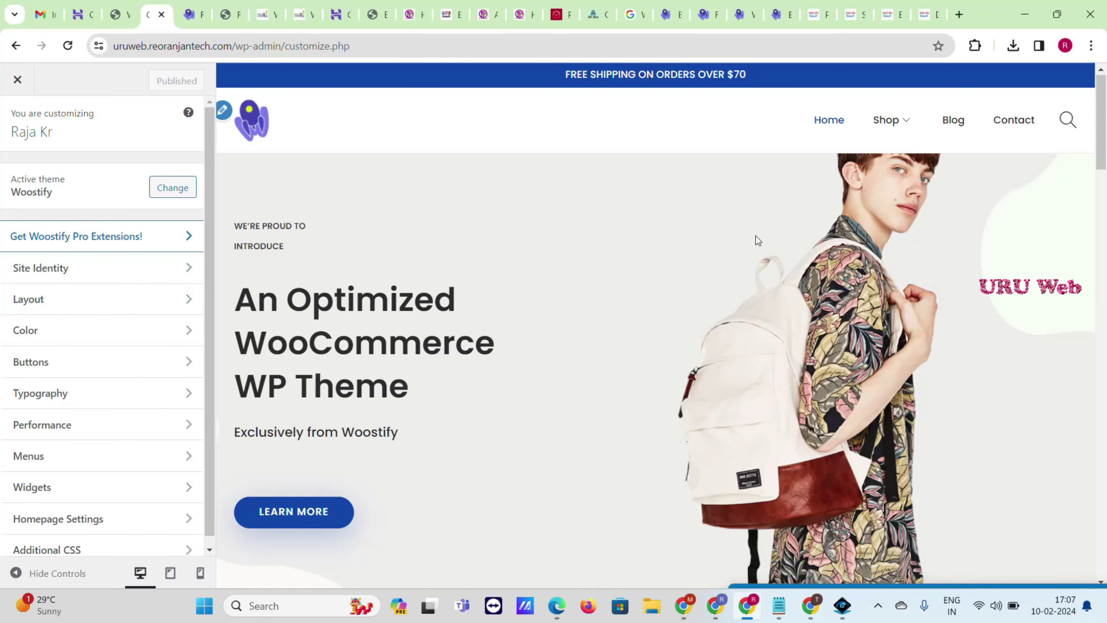
scroll(439, 291, "down", 5)
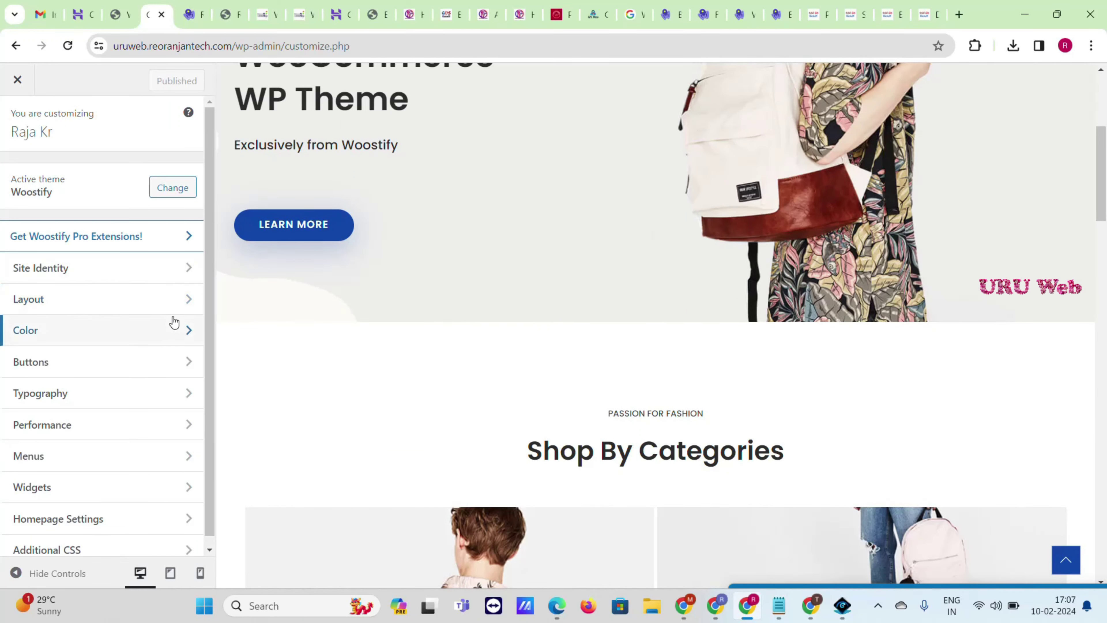
scroll(697, 236, "up", 5)
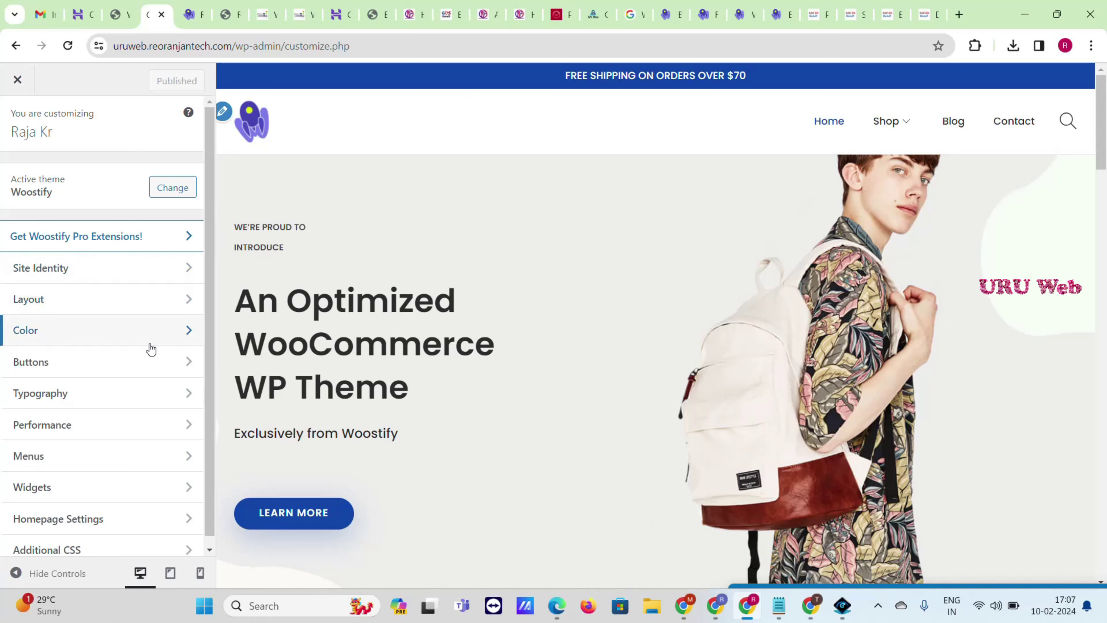
Look over the Buttons settings, then return to the main Customizer sections
left_click(141, 370)
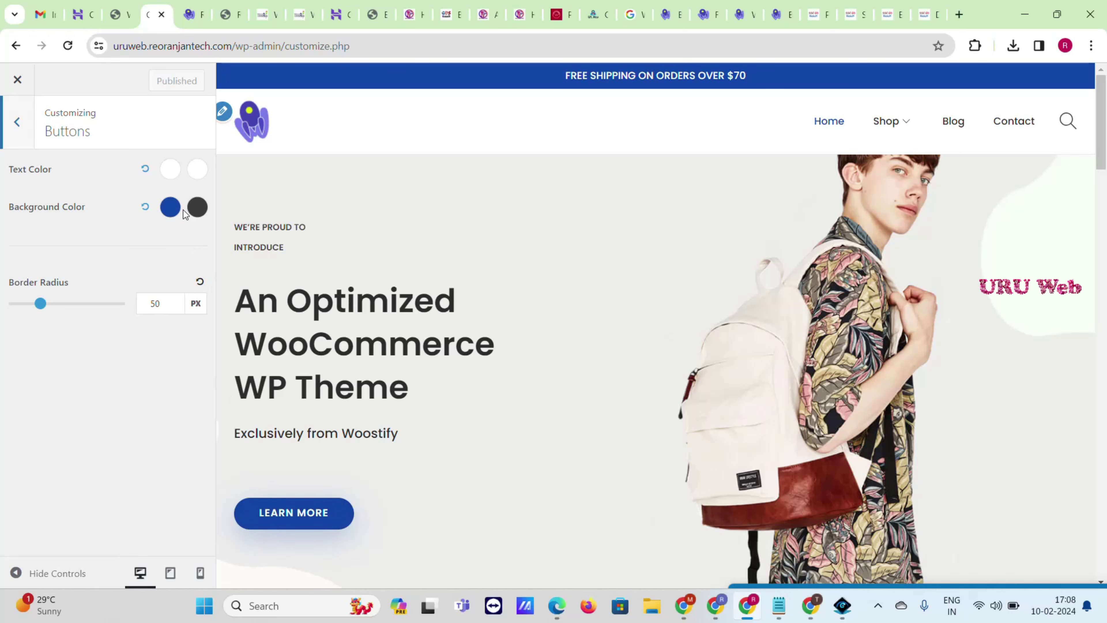
scroll(758, 283, "down", 6)
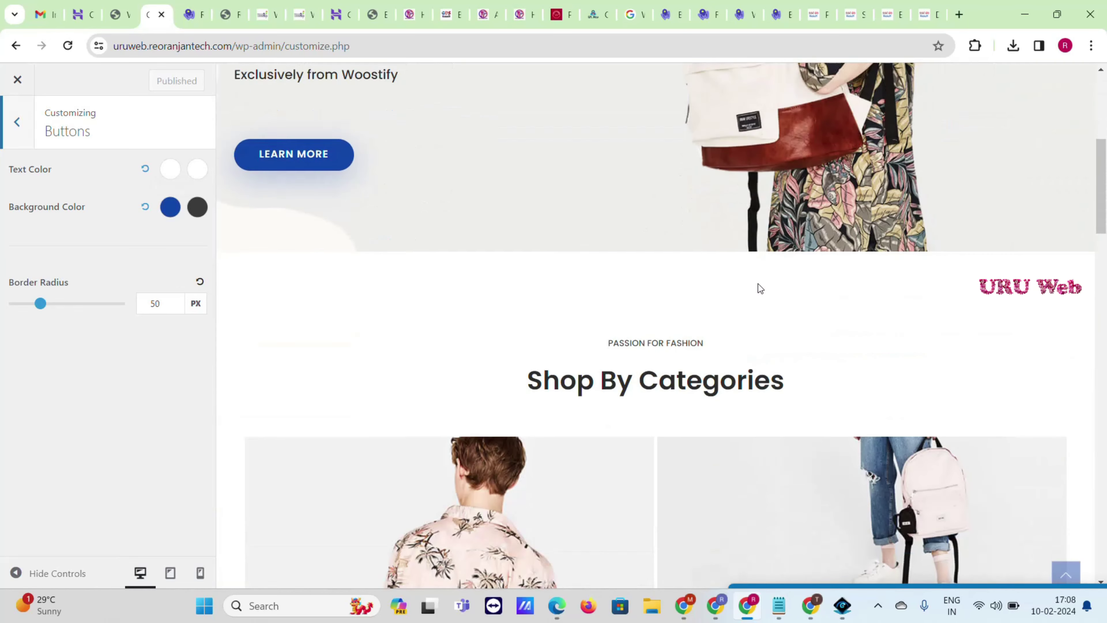
scroll(758, 284, "down", 8)
left_click(15, 121)
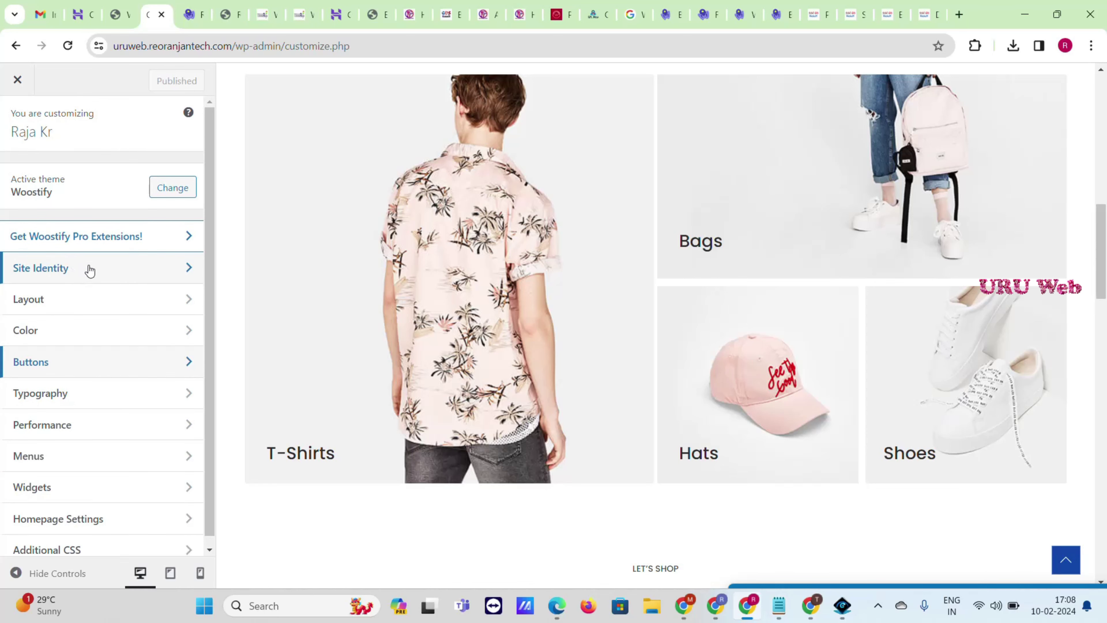
scroll(396, 209, "down", 6)
scroll(395, 208, "down", 5)
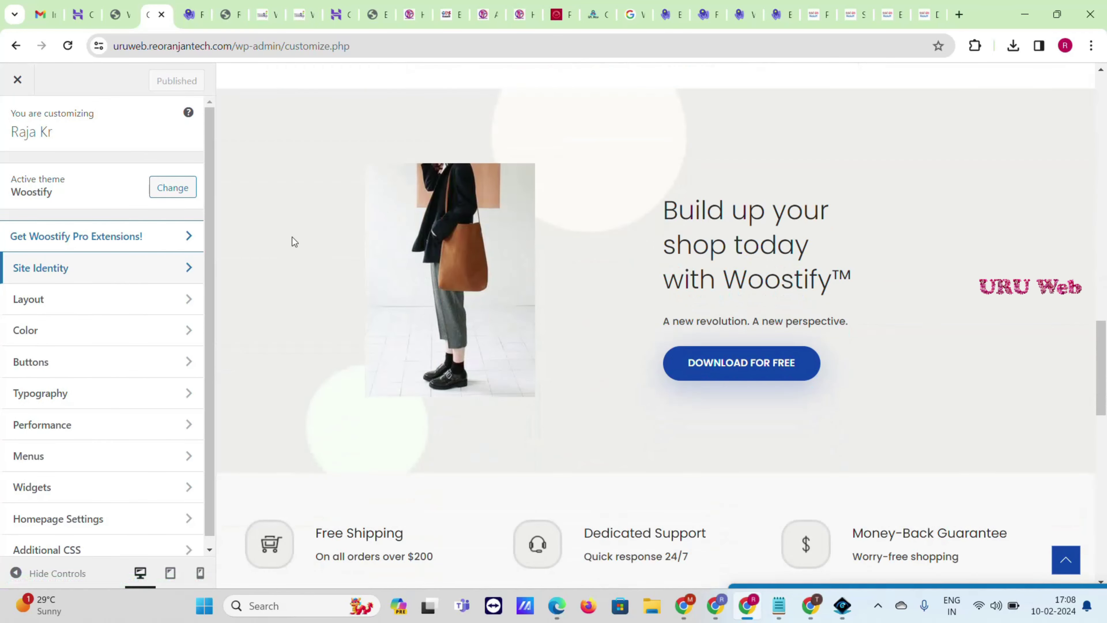
In Site Identity, remove the old logo and upload Untitled-2 (1).png as the URU Web logo
left_click(56, 272)
left_click(49, 244)
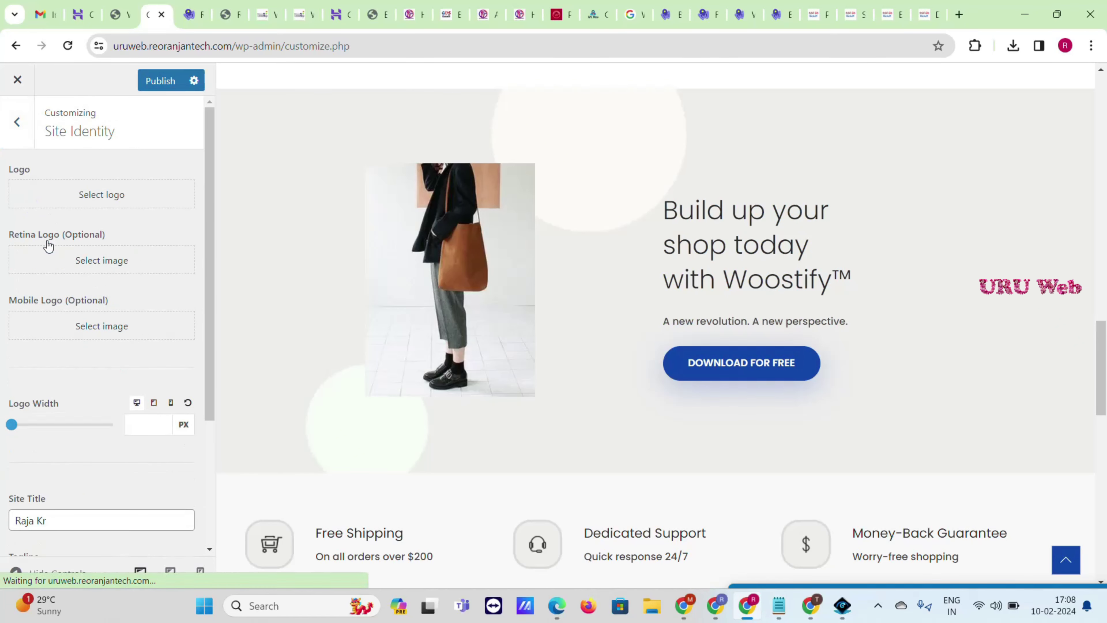
left_click(100, 205)
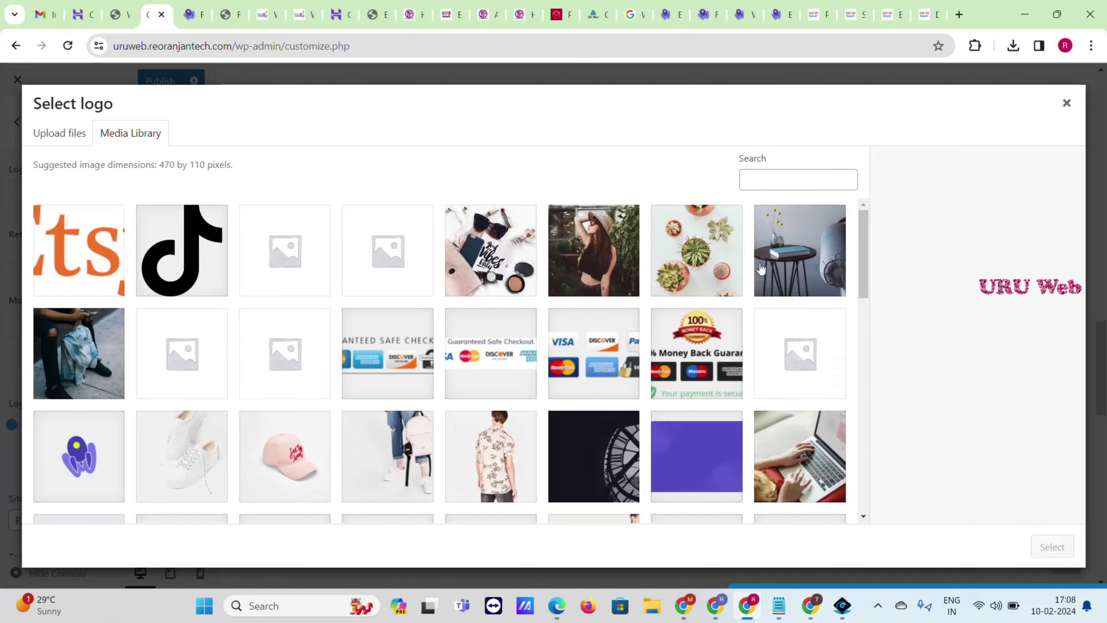
scroll(760, 268, "down", 12)
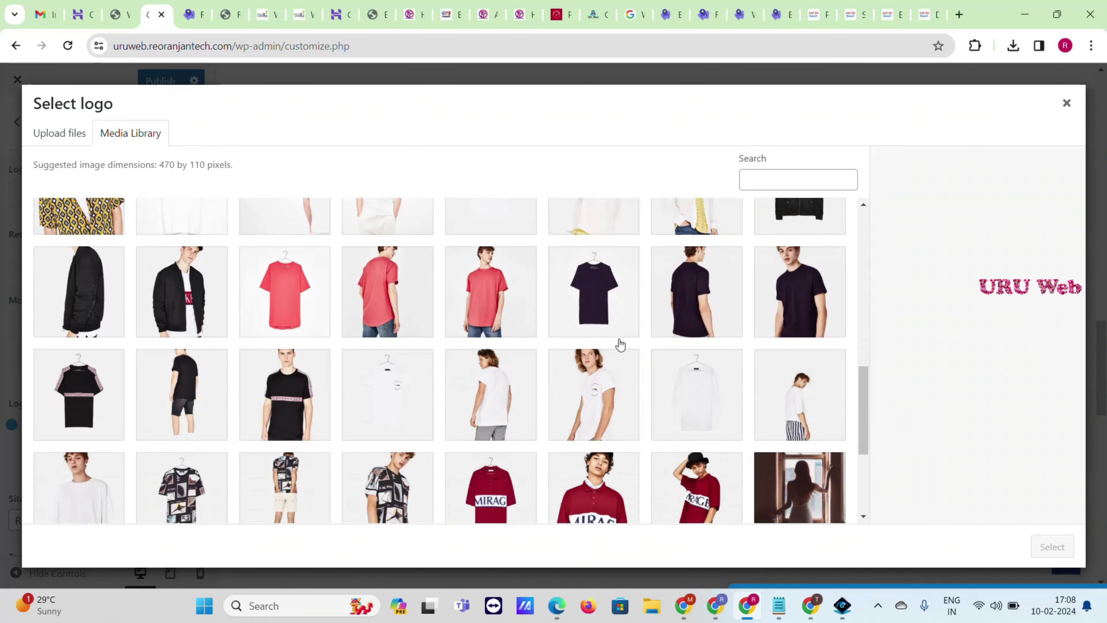
scroll(620, 345, "up", 12)
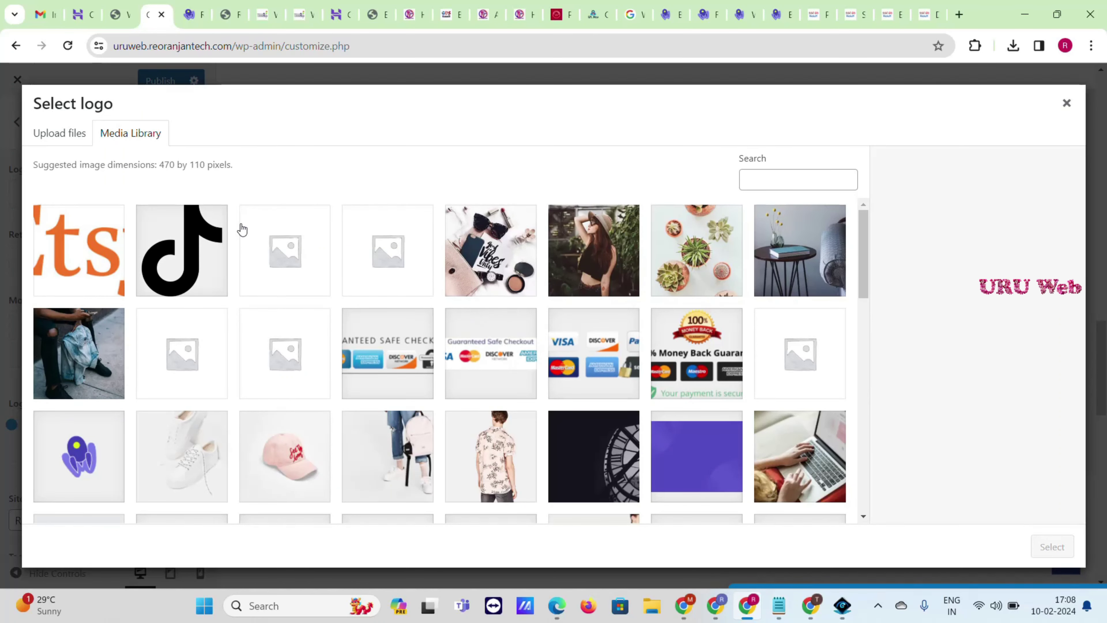
left_click(61, 144)
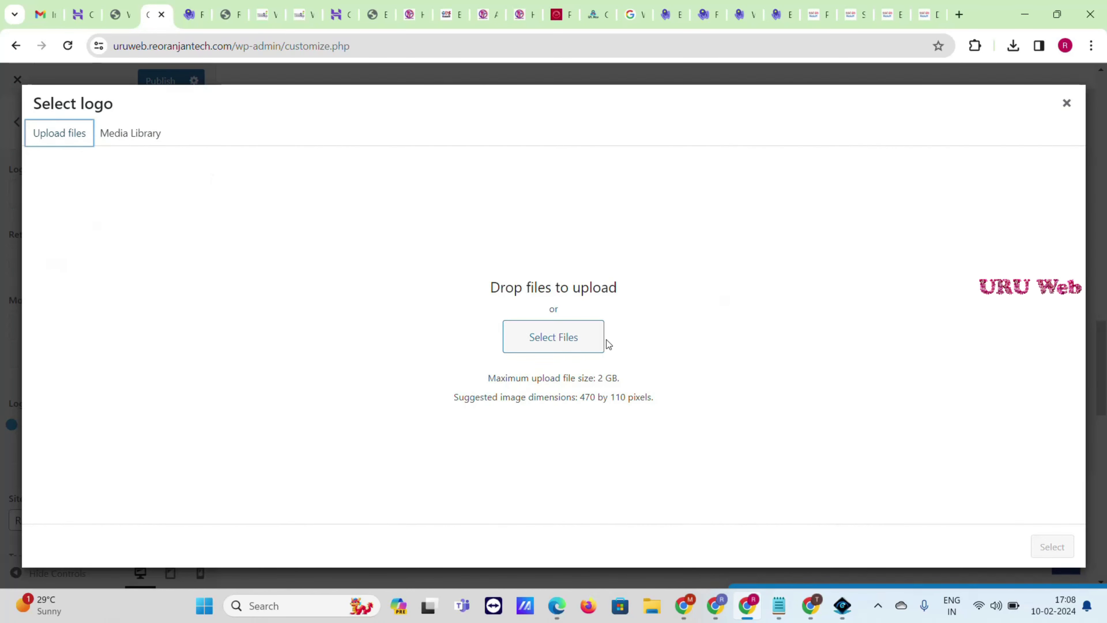
left_click(571, 353)
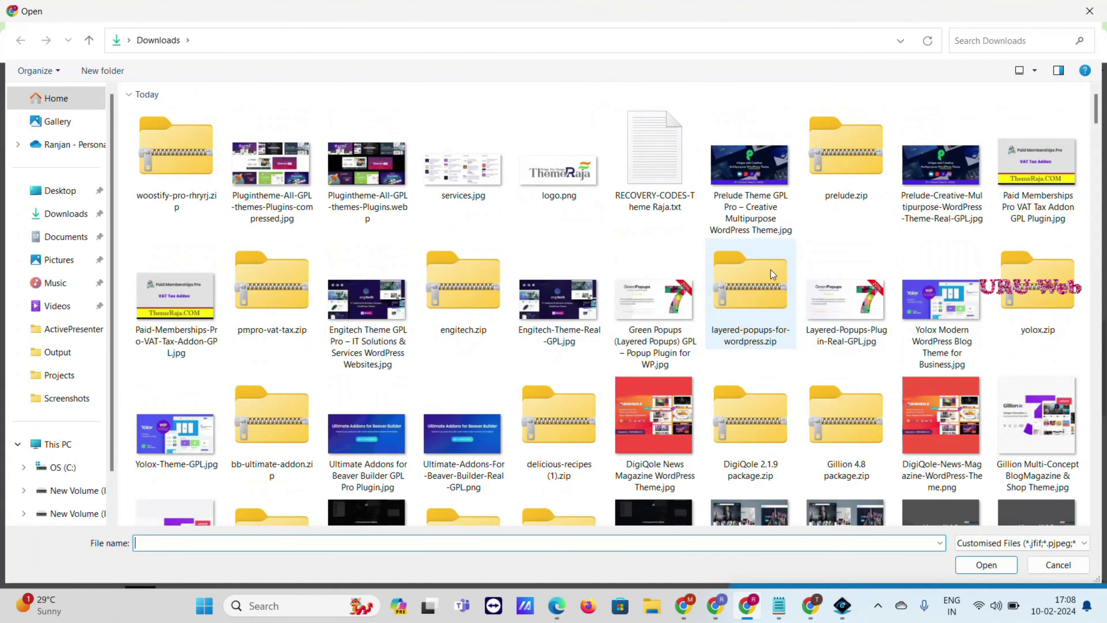
scroll(770, 260, "down", 5)
scroll(772, 281, "down", 5)
scroll(1099, 203, "up", 15)
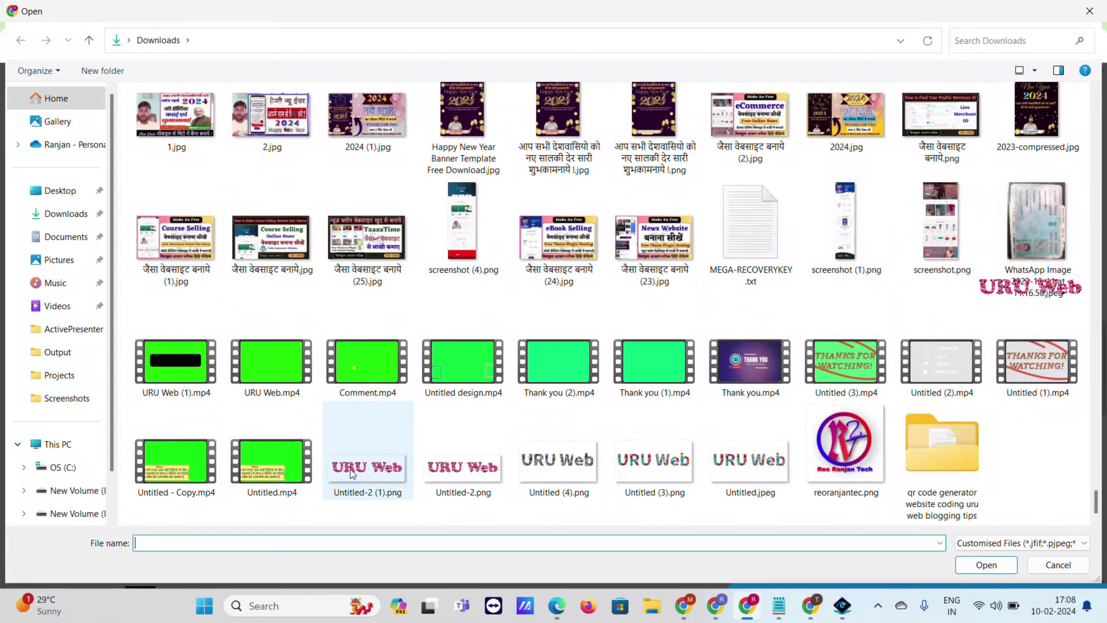
double_click(351, 469)
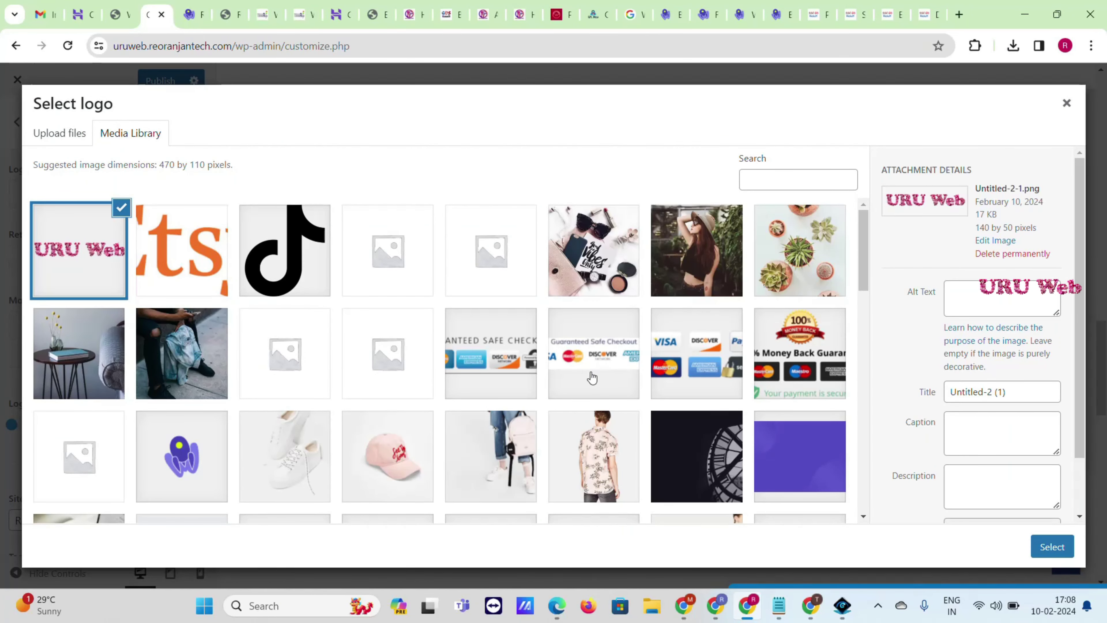
left_click(1060, 546)
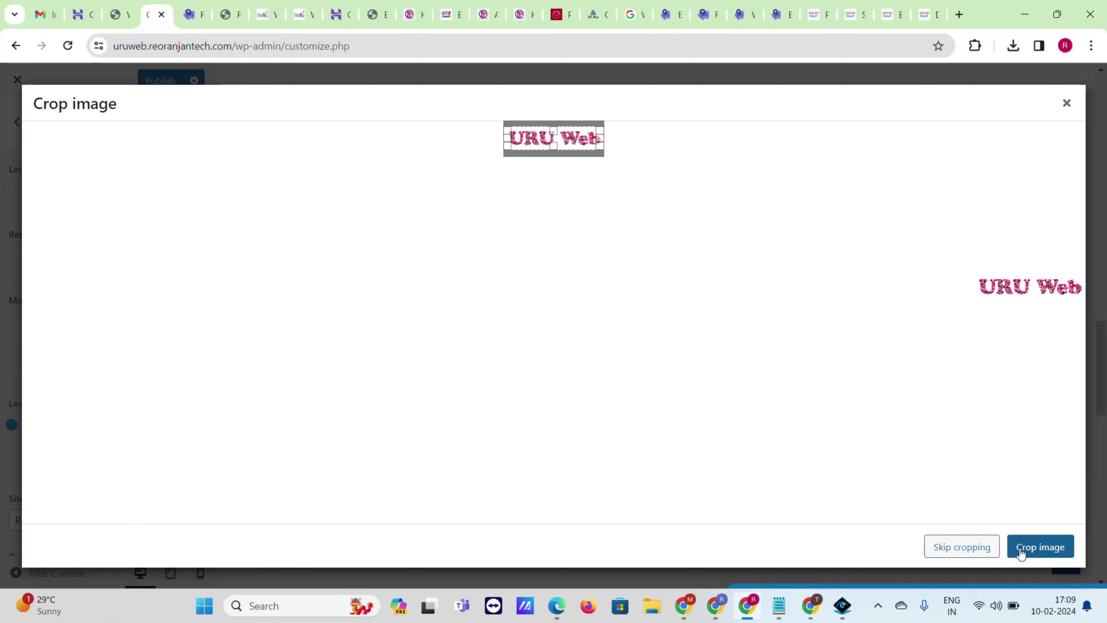
Apply the URU Web image as the site logo and the retina logo
left_click(973, 552)
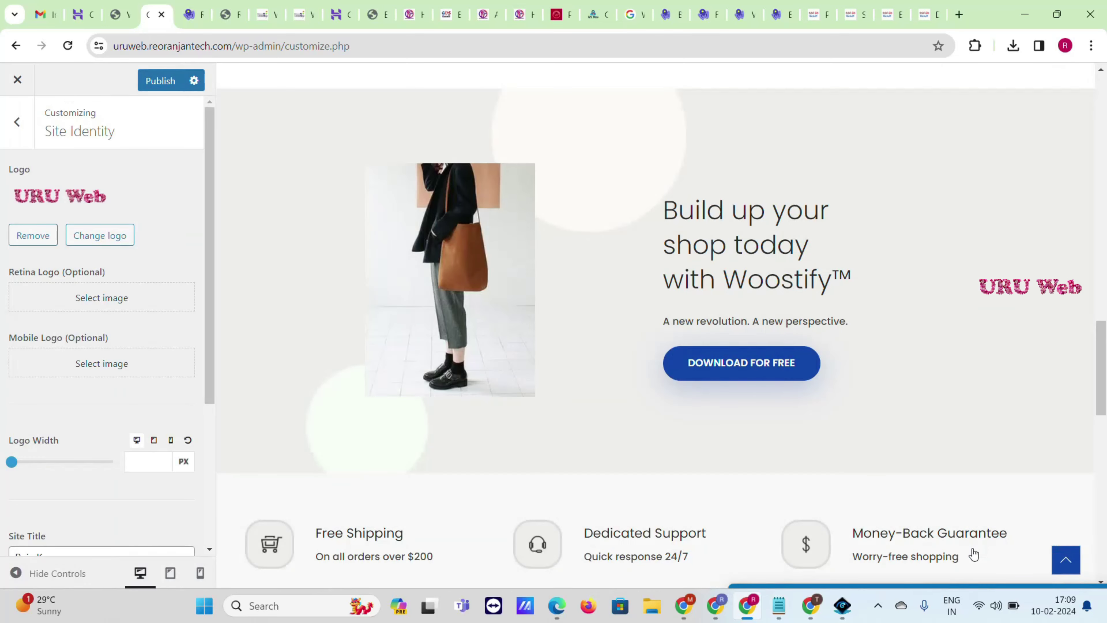
left_click(124, 305)
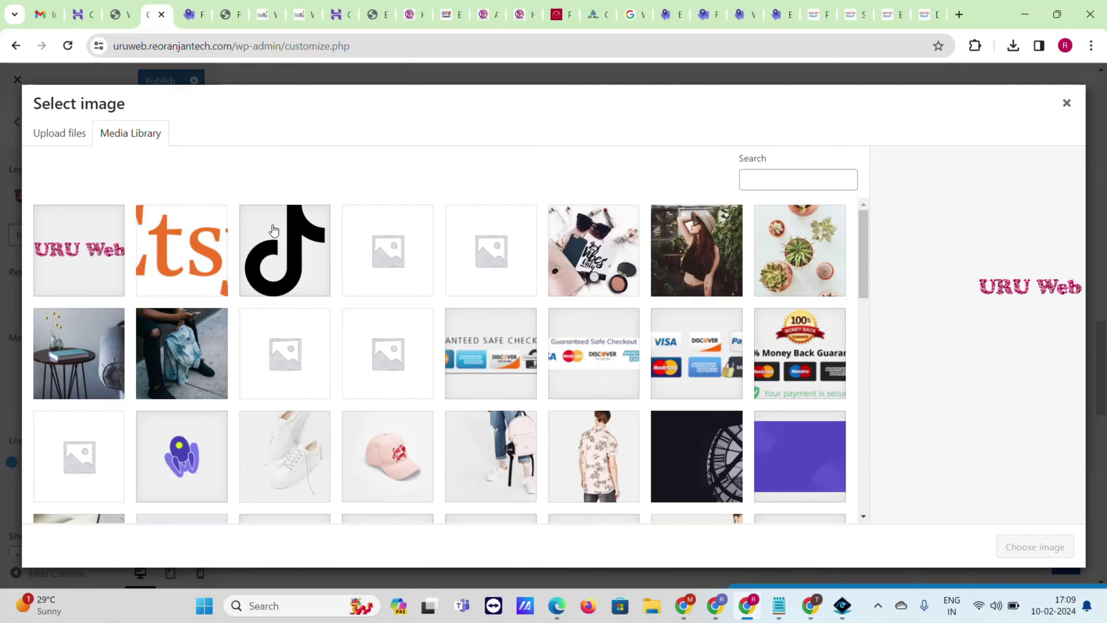
left_click(275, 237)
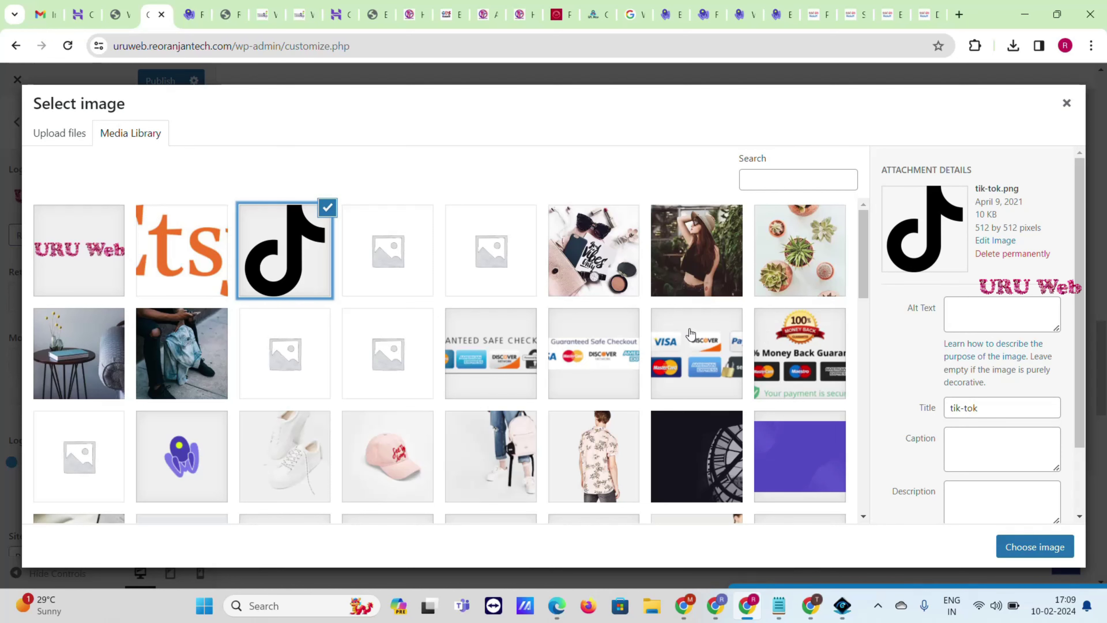
left_click(78, 247)
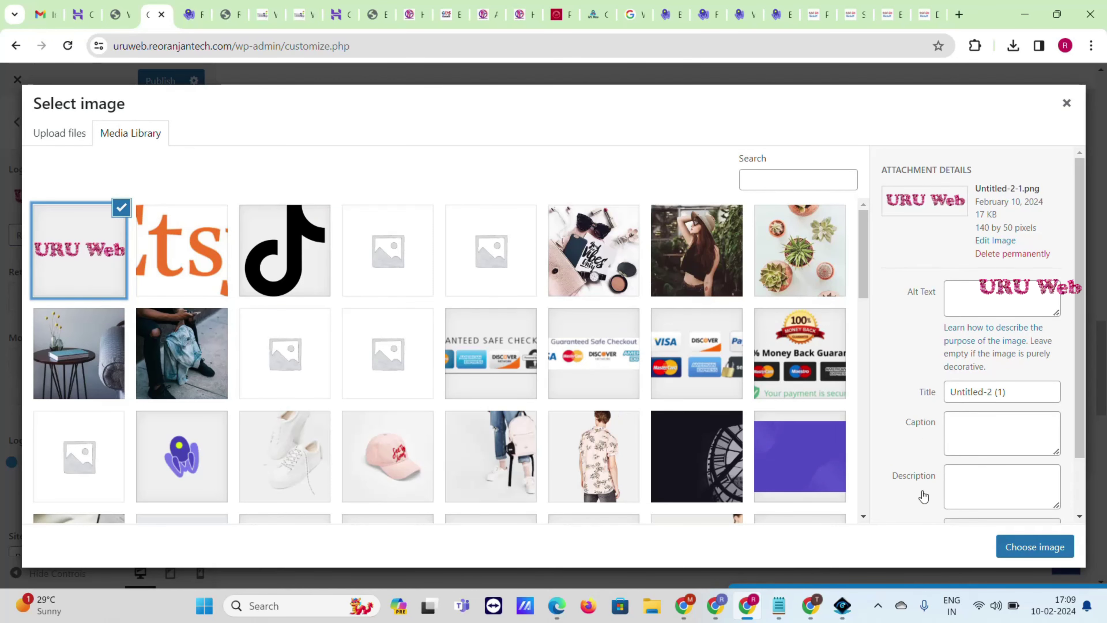
left_click(1046, 552)
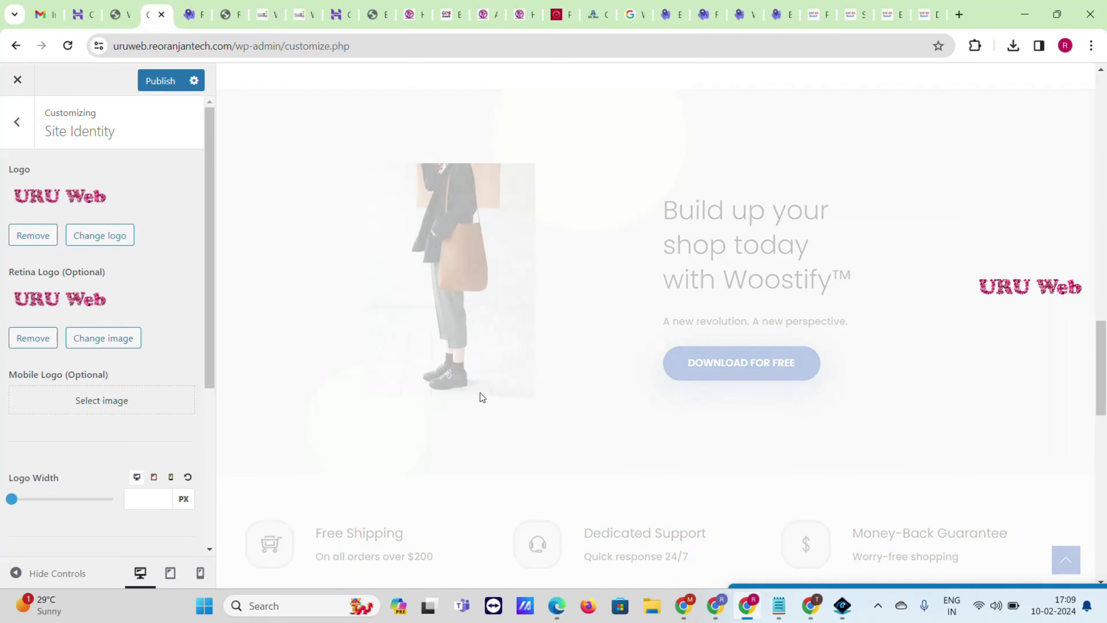
scroll(91, 425, "down", 1)
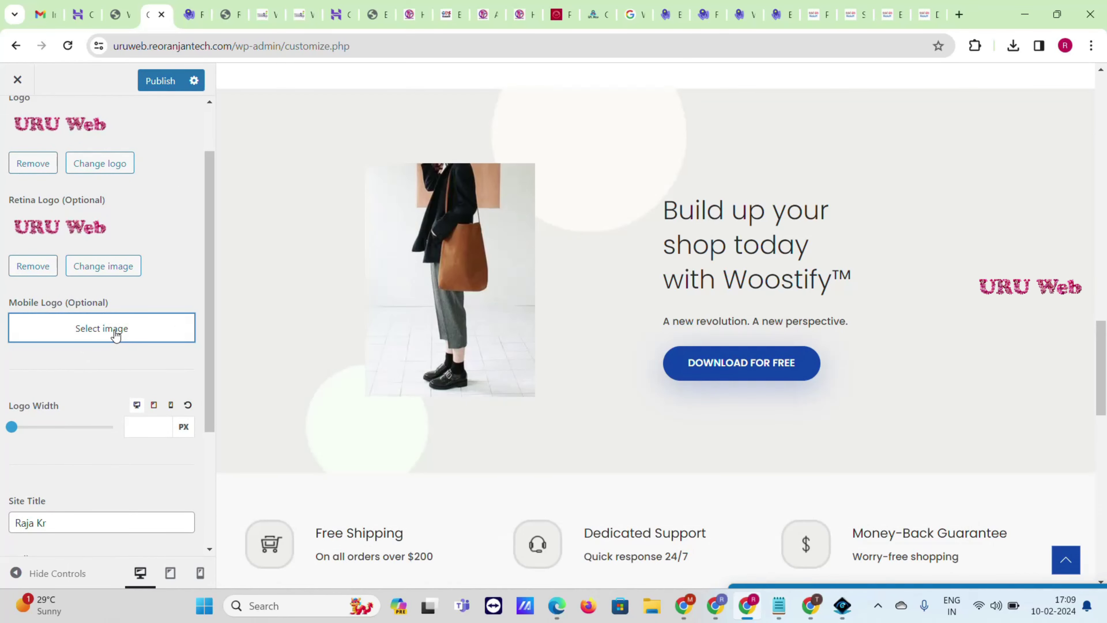
Set the URU Web image as the mobile logo
left_click(114, 329)
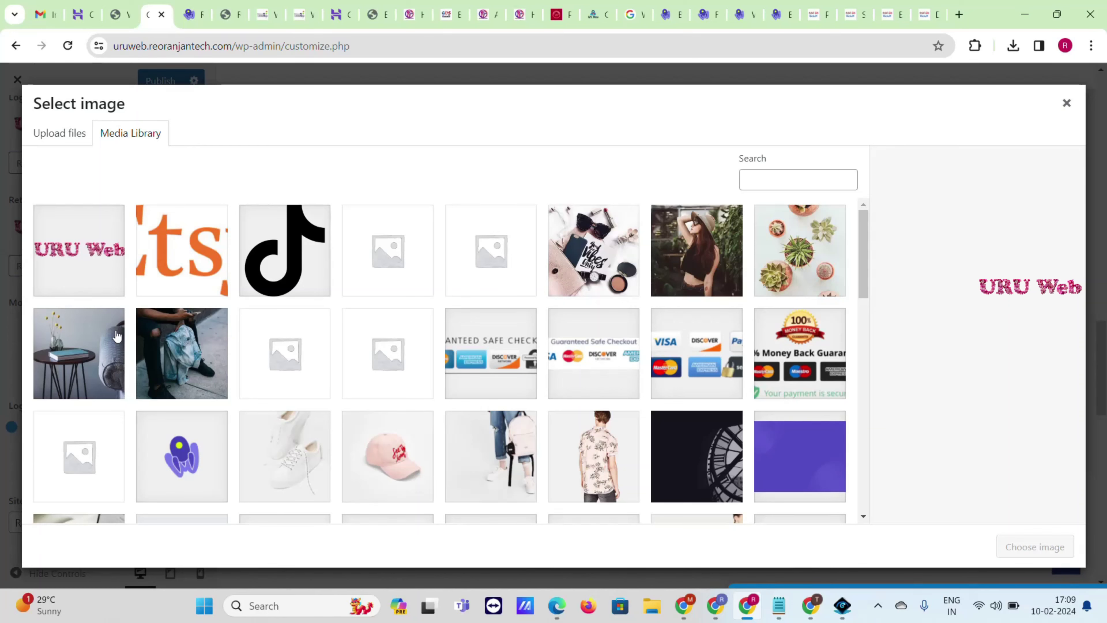
left_click(63, 243)
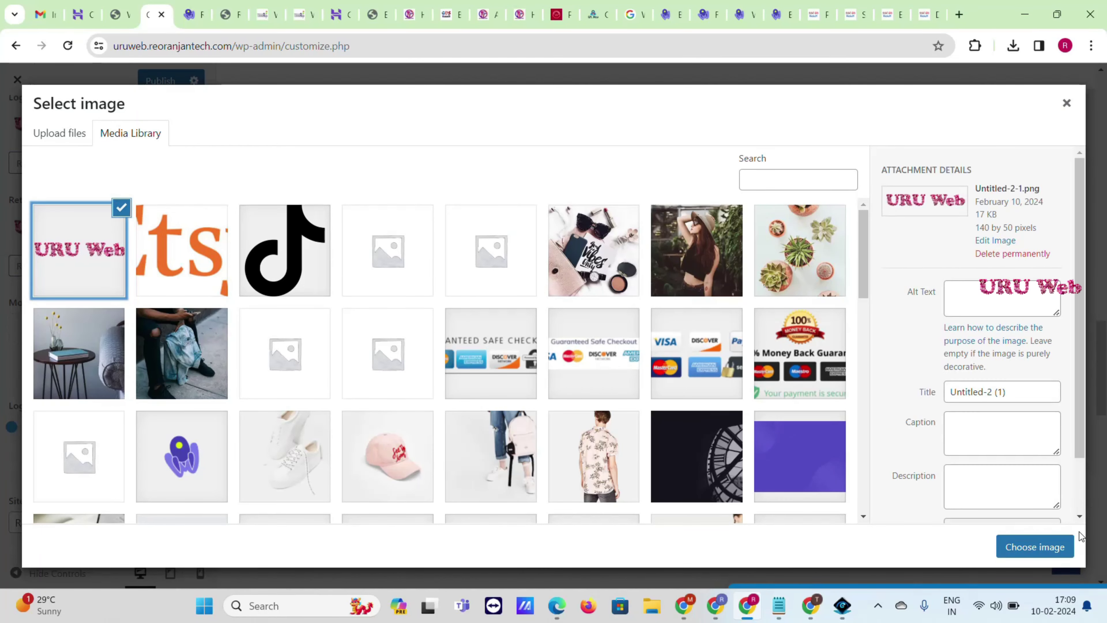
left_click(1052, 550)
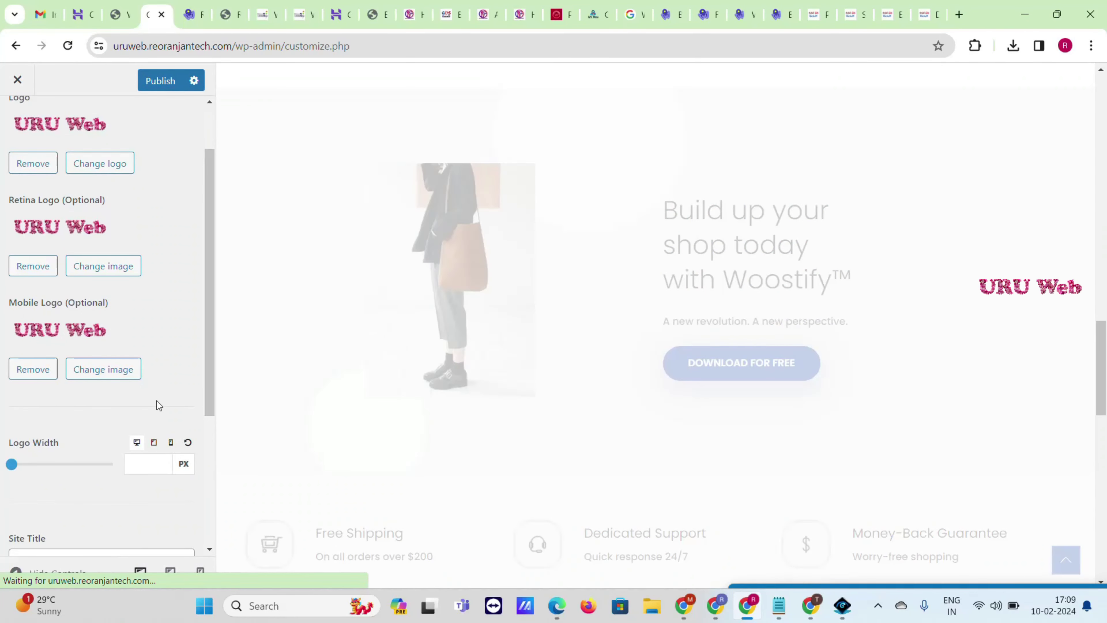
scroll(136, 420, "down", 5)
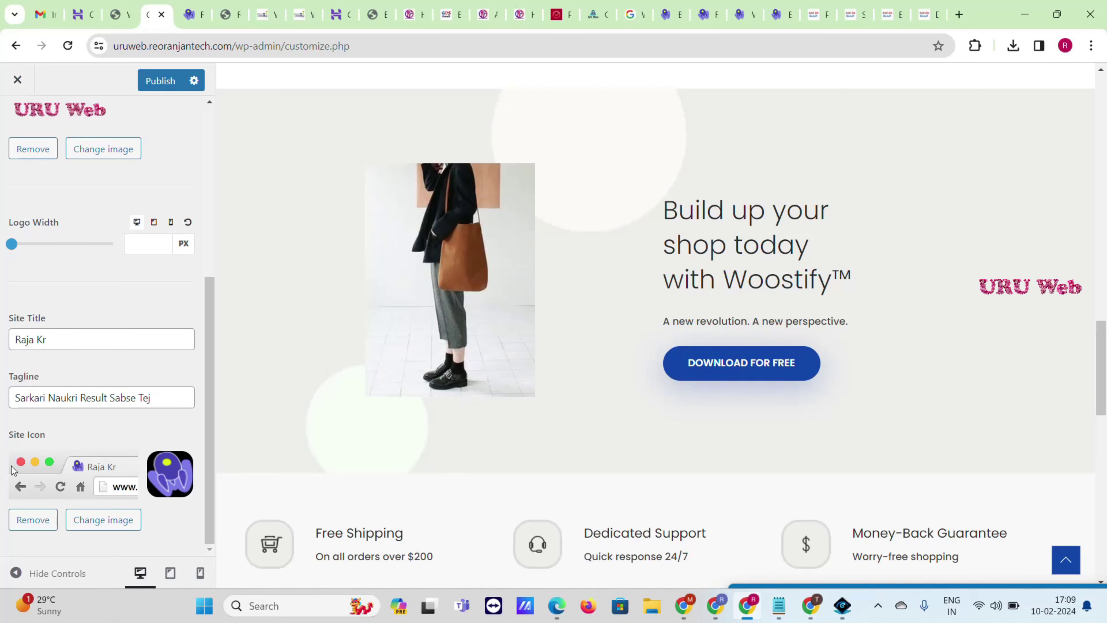
Use the URU Web image as the site icon without cropping it
left_click(89, 520)
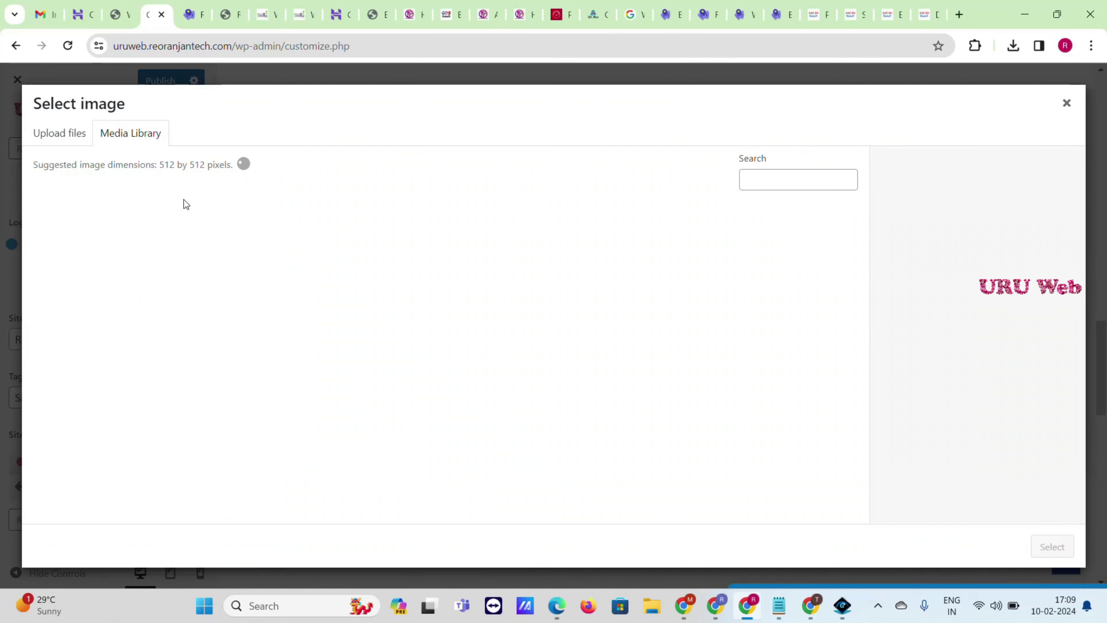
left_click(96, 239)
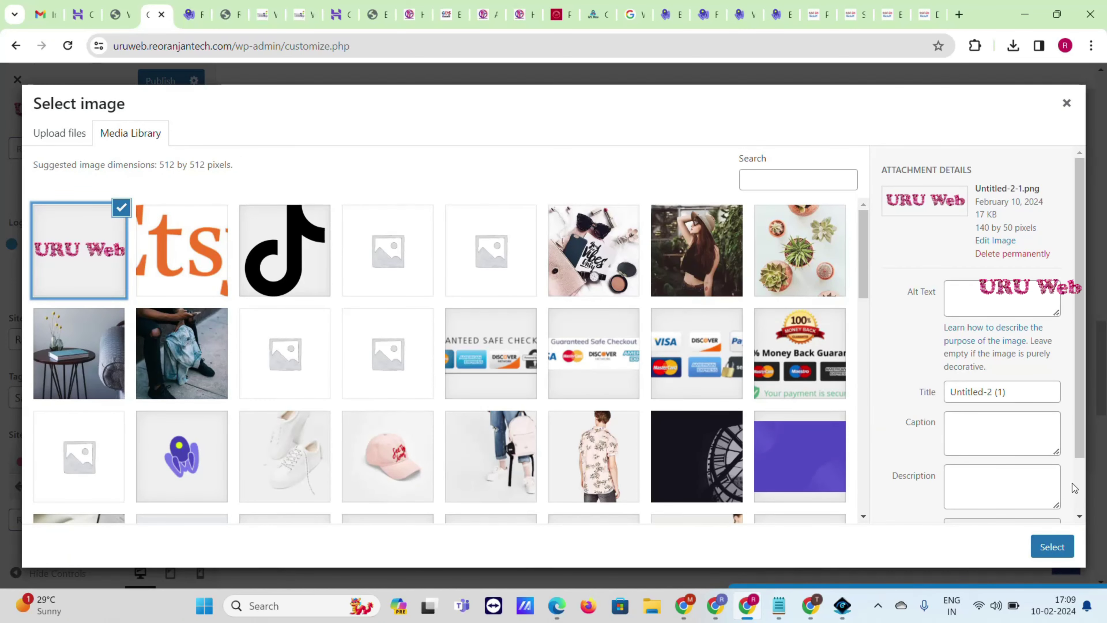
left_click(1052, 548)
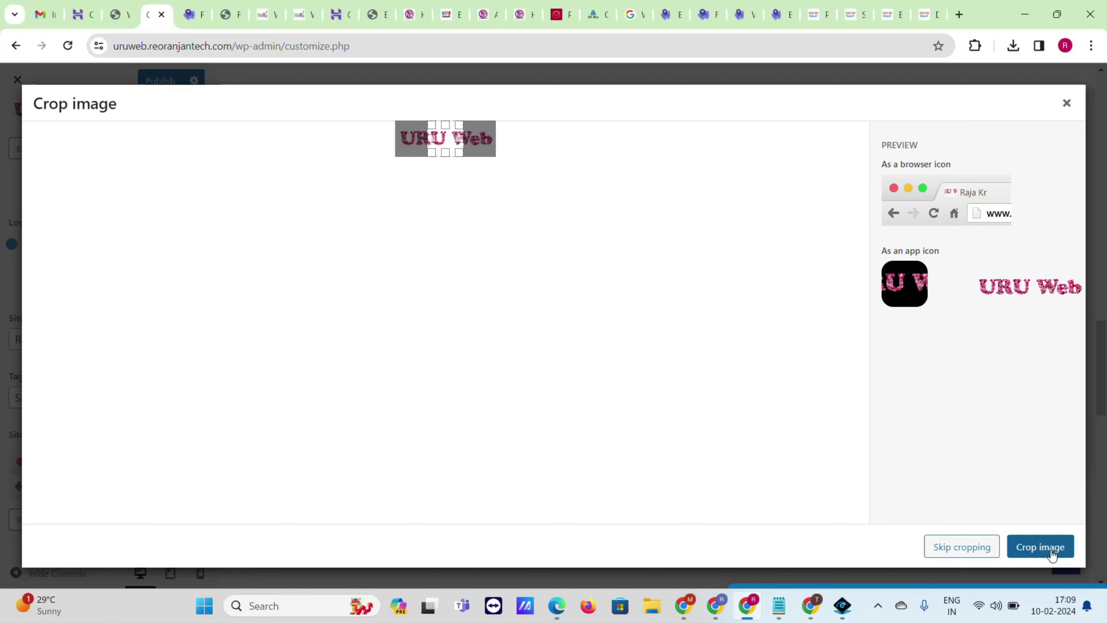
left_click(971, 550)
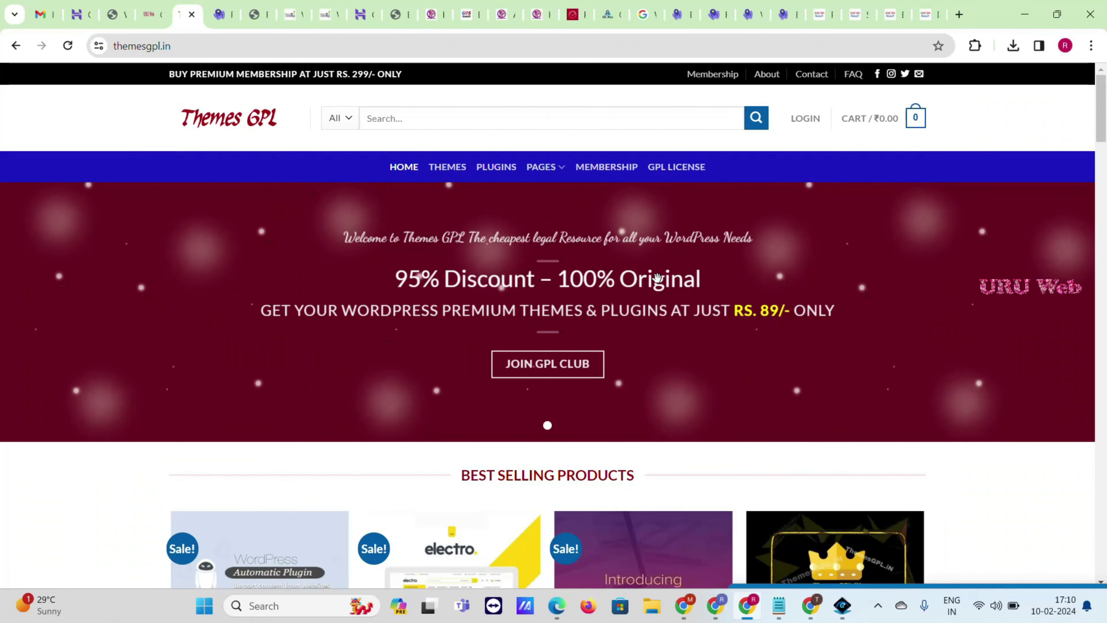
Copy the ABOUT US footer heading from themesgpl.in and go back to the Customizer
scroll(475, 294, "down", 15)
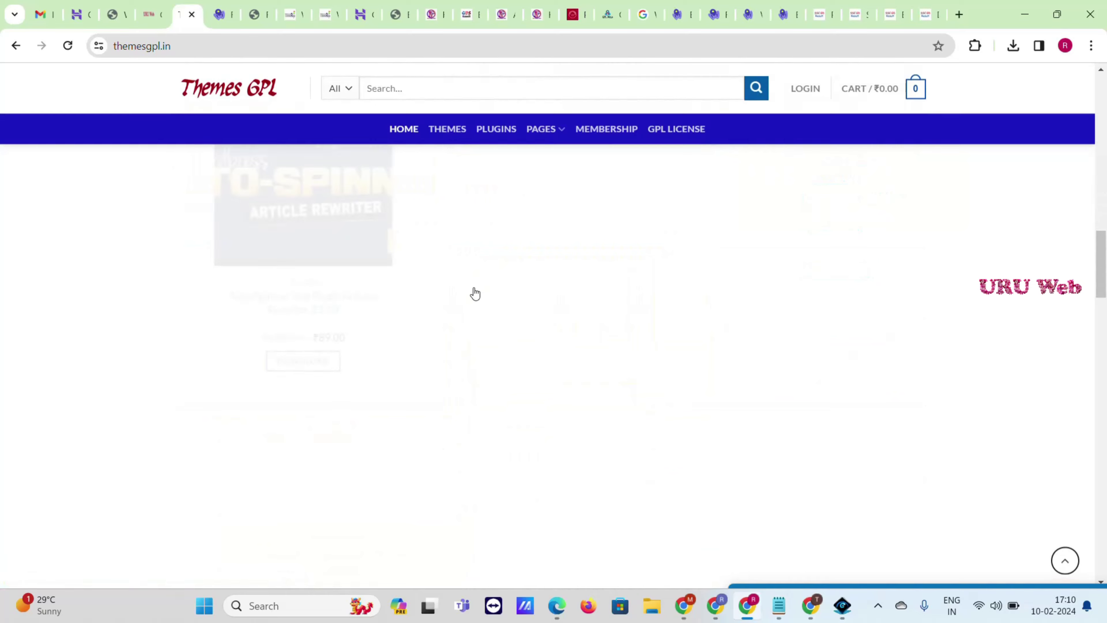
scroll(475, 293, "down", 20)
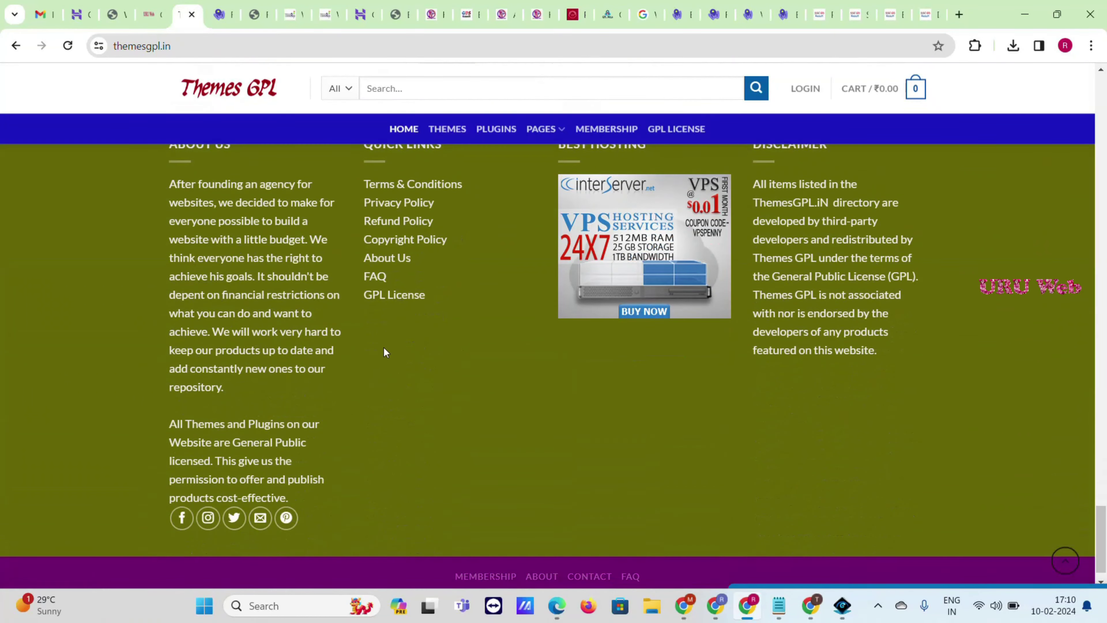
scroll(231, 308, "up", 3)
left_click_drag(152, 287, 271, 287)
key("ctrl+c")
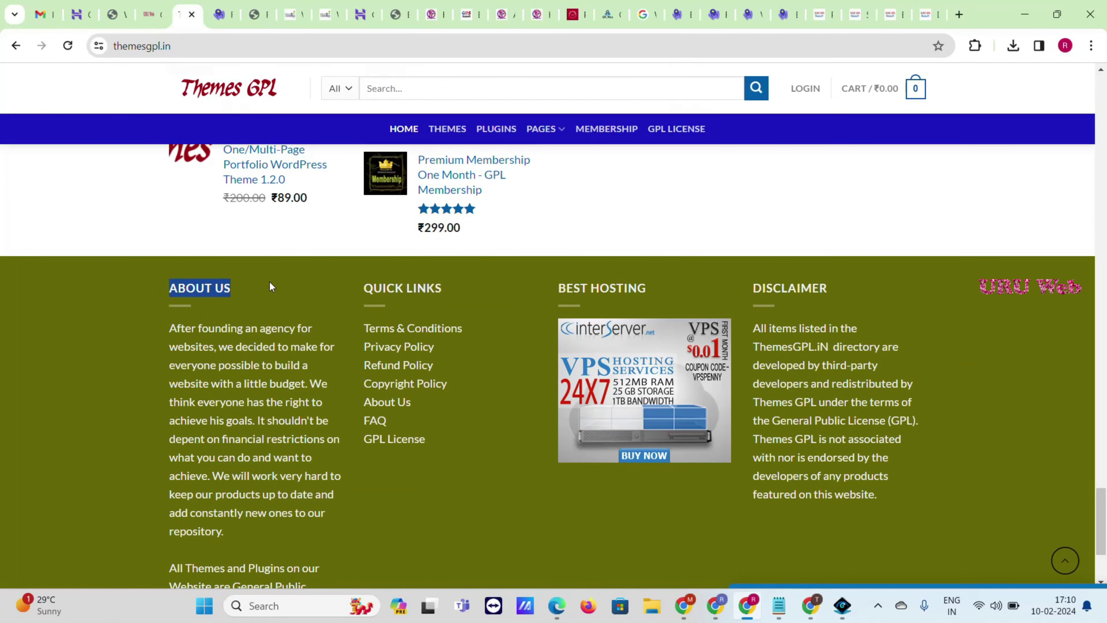
left_click(168, 7)
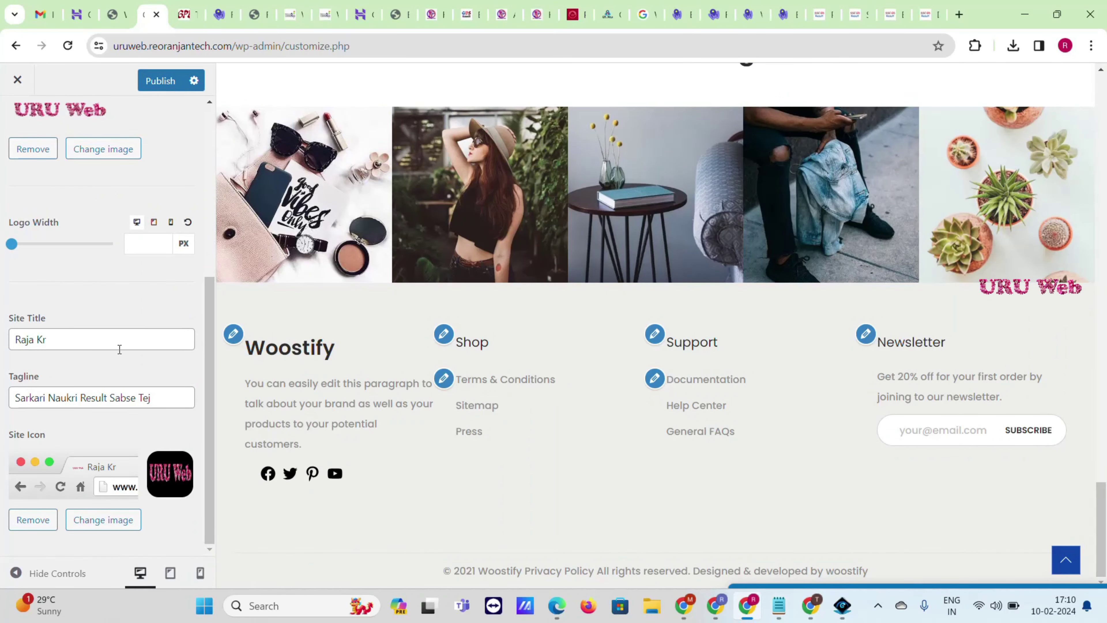
In the Footer Widget, replace the Woostify heading with the copied ABOUT US text
left_click(233, 333)
left_click(100, 280)
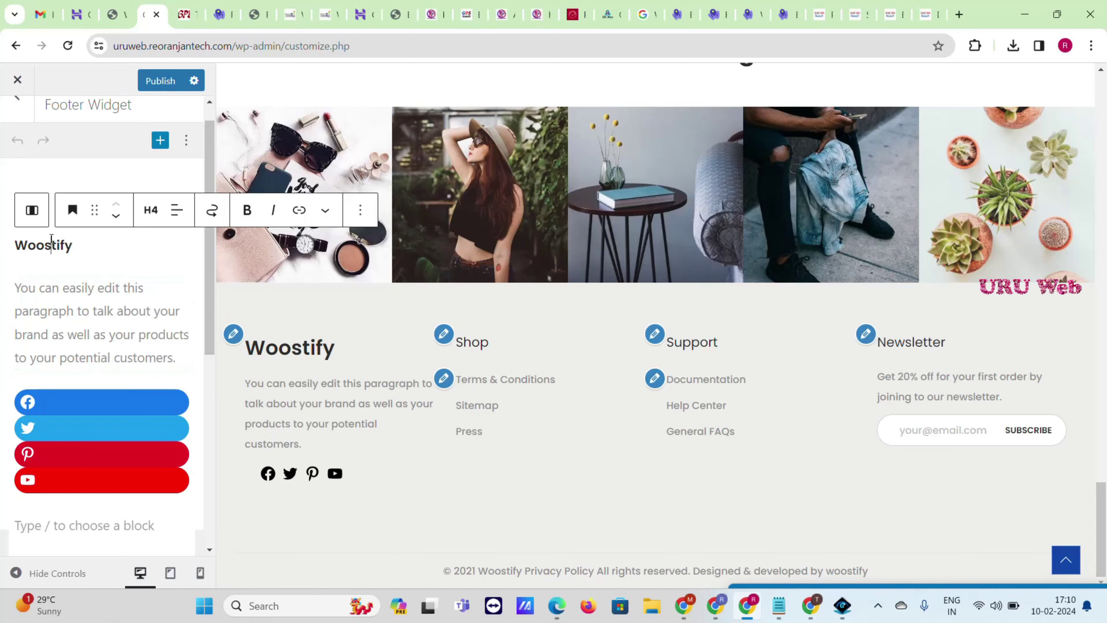
double_click(51, 237)
key("ctrl+v")
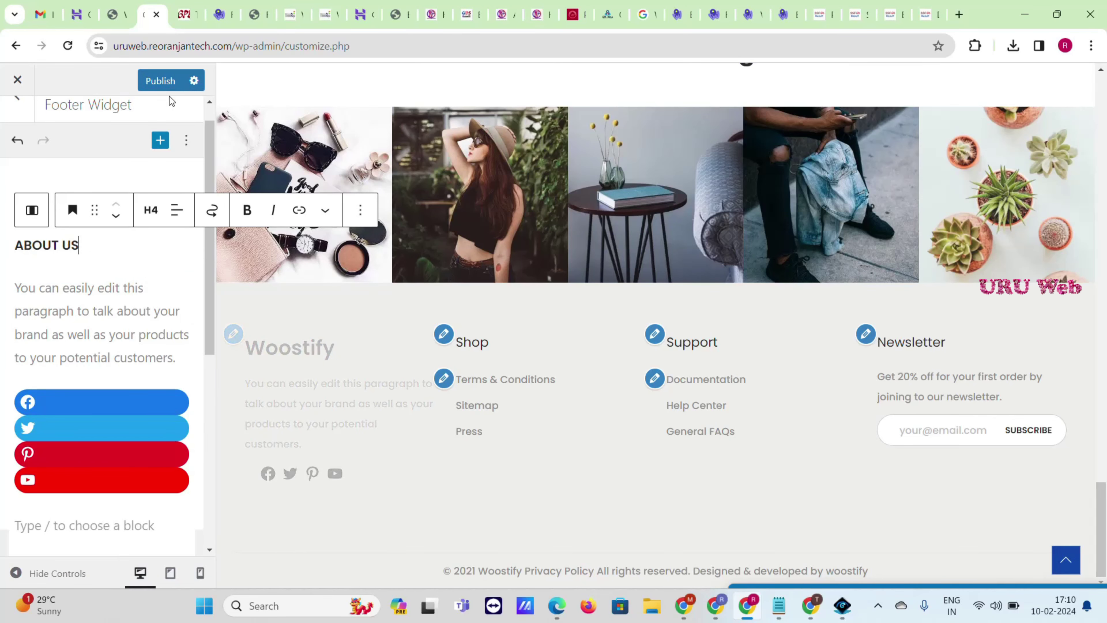
Copy the Themes GPL About Us paragraph and paste it over the footer placeholder text
left_click(186, 14)
left_click_drag(192, 330, 270, 475)
left_click(178, 330)
left_click_drag(179, 330, 293, 460)
key("ctrl+c")
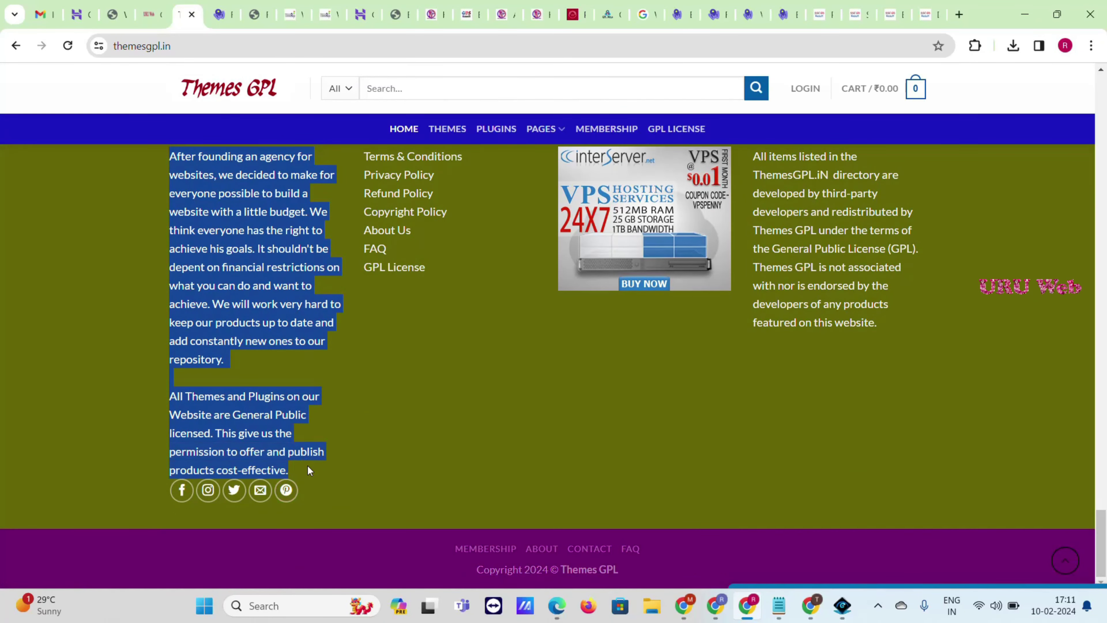
left_click(164, 8)
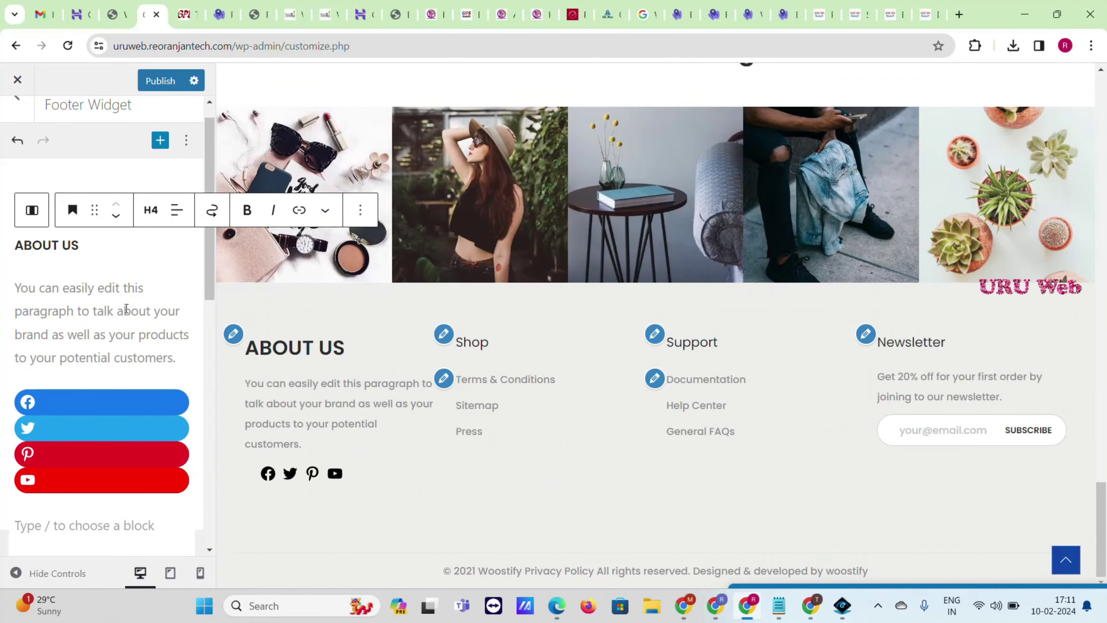
triple_click(122, 318)
key("ctrl+v")
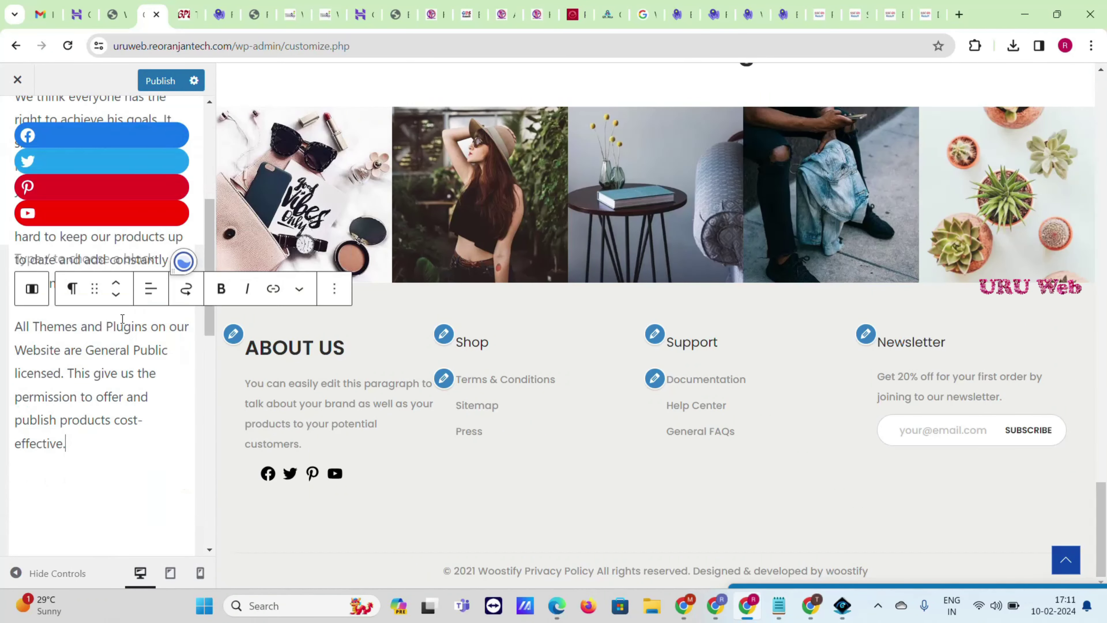
Compare against the Themes GPL site and check the updated footer in the preview
left_click(195, 14)
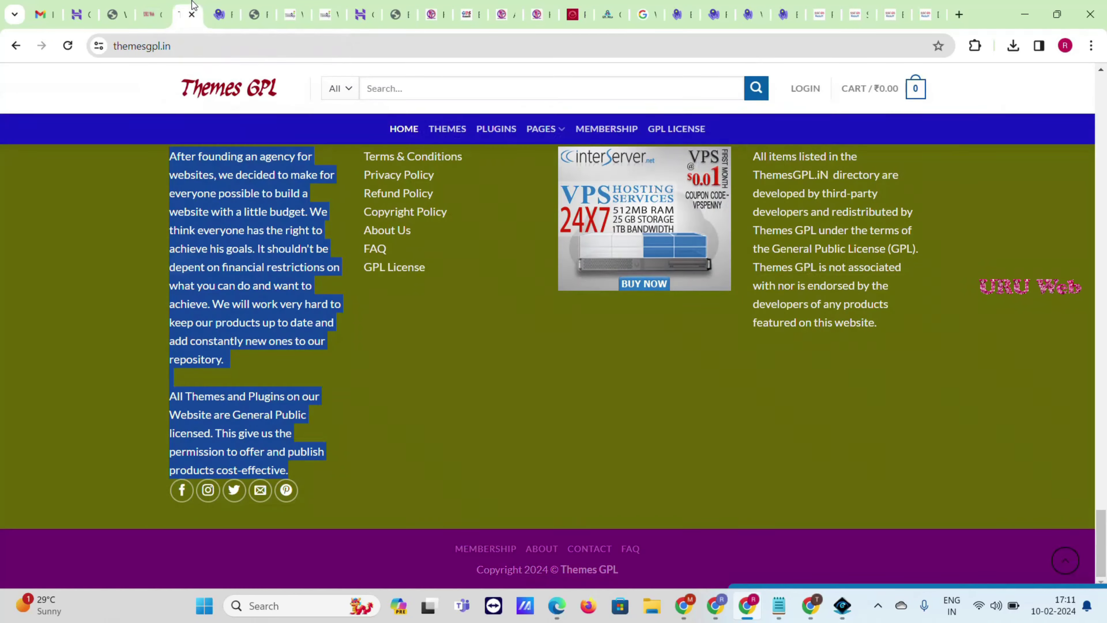
scroll(502, 301, "up", 10)
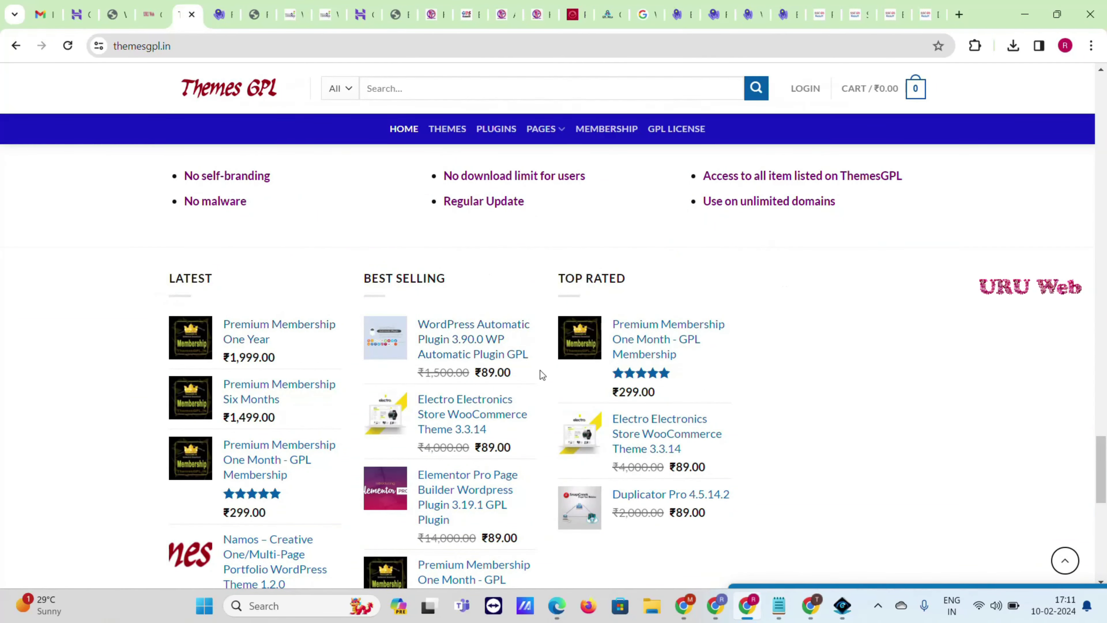
scroll(601, 289, "up", 5)
scroll(838, 340, "down", 5)
scroll(514, 345, "down", 1)
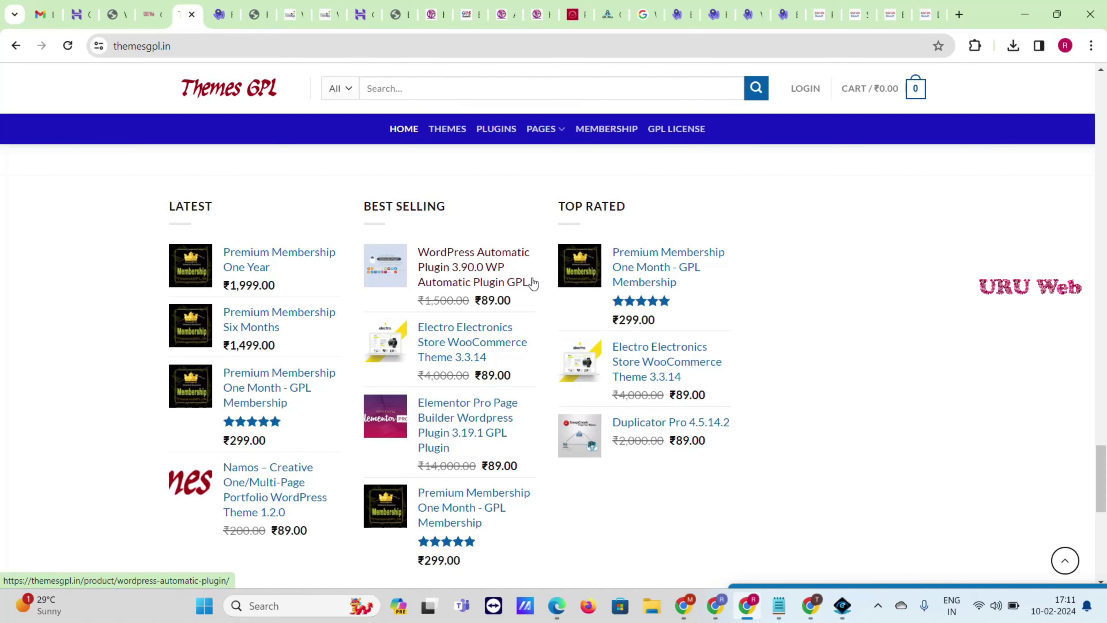
scroll(529, 282, "up", 3)
scroll(652, 366, "down", 9)
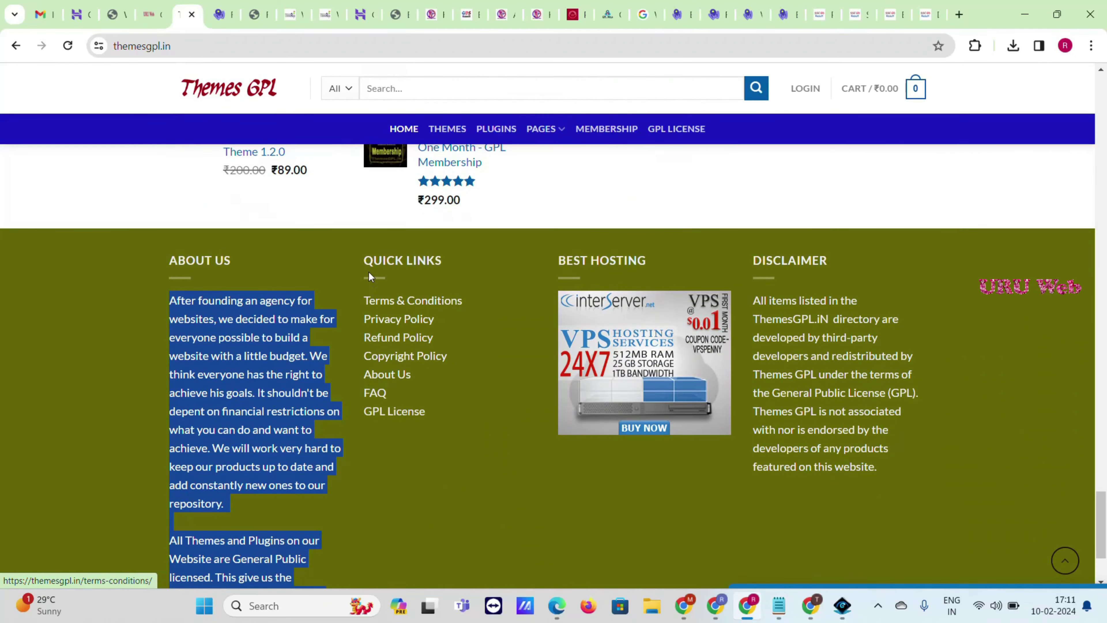
left_click(159, 11)
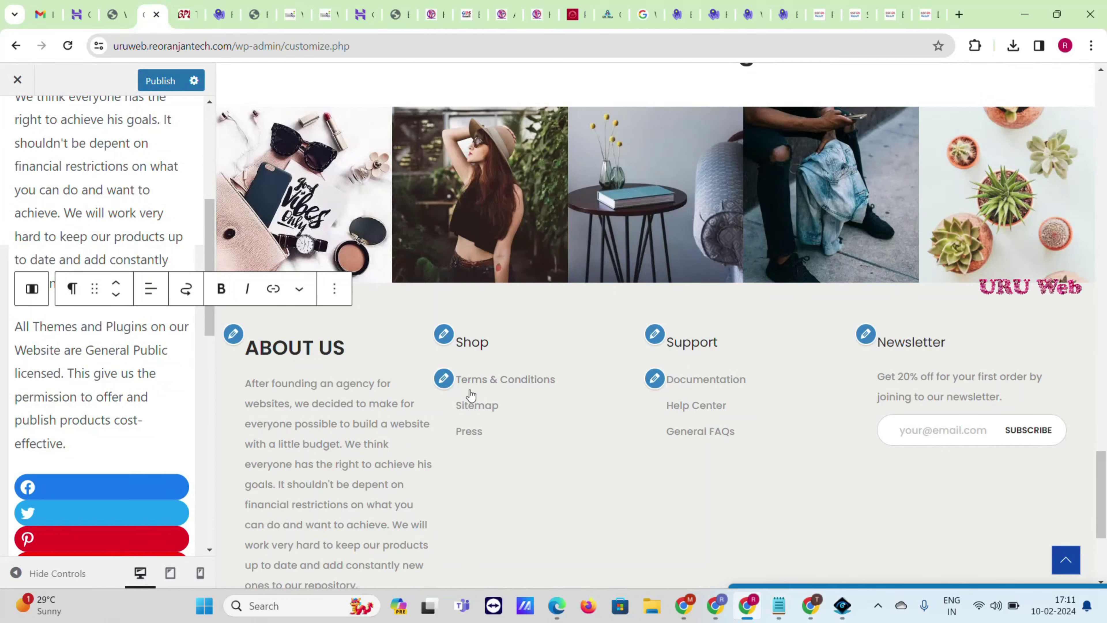
left_click_drag(456, 342, 584, 350)
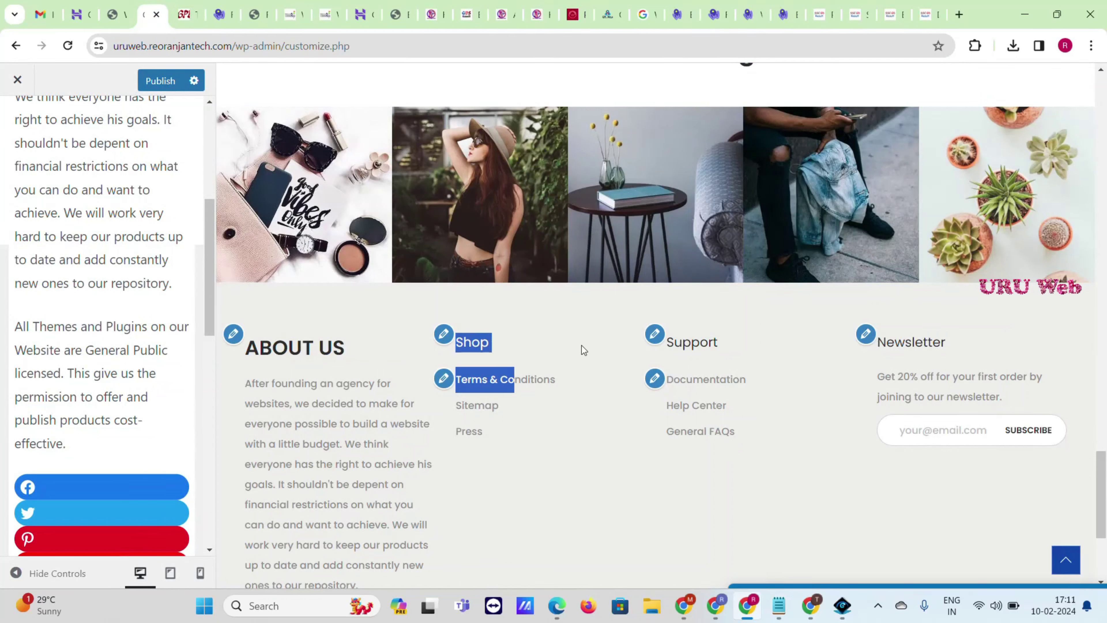
scroll(934, 368, "down", 5)
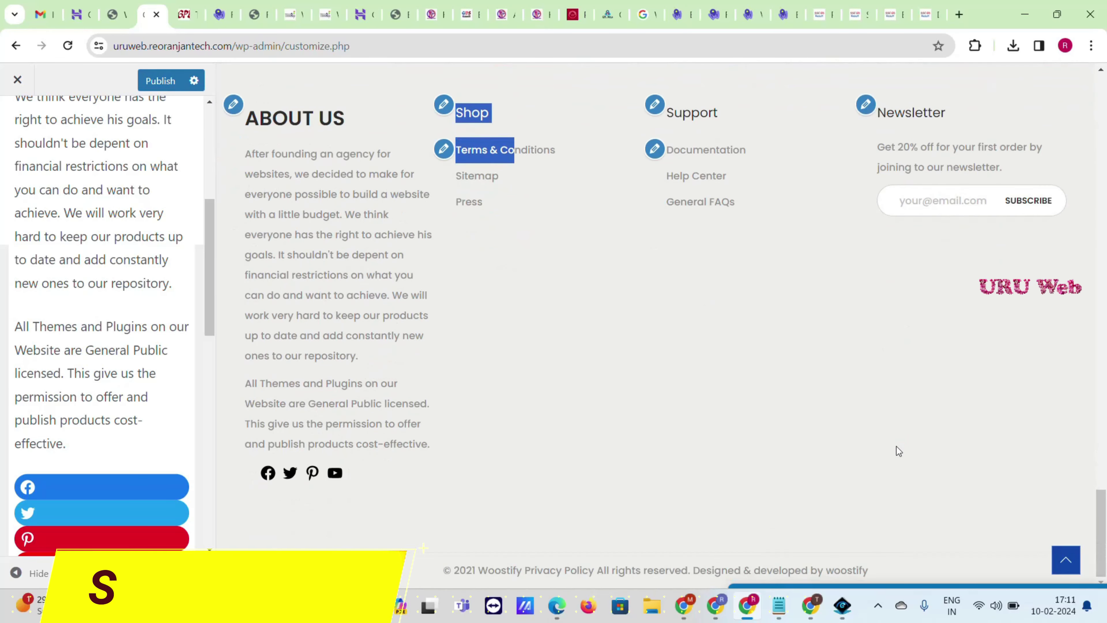
Publish the Customizer changes so the new footer goes live
left_click(161, 87)
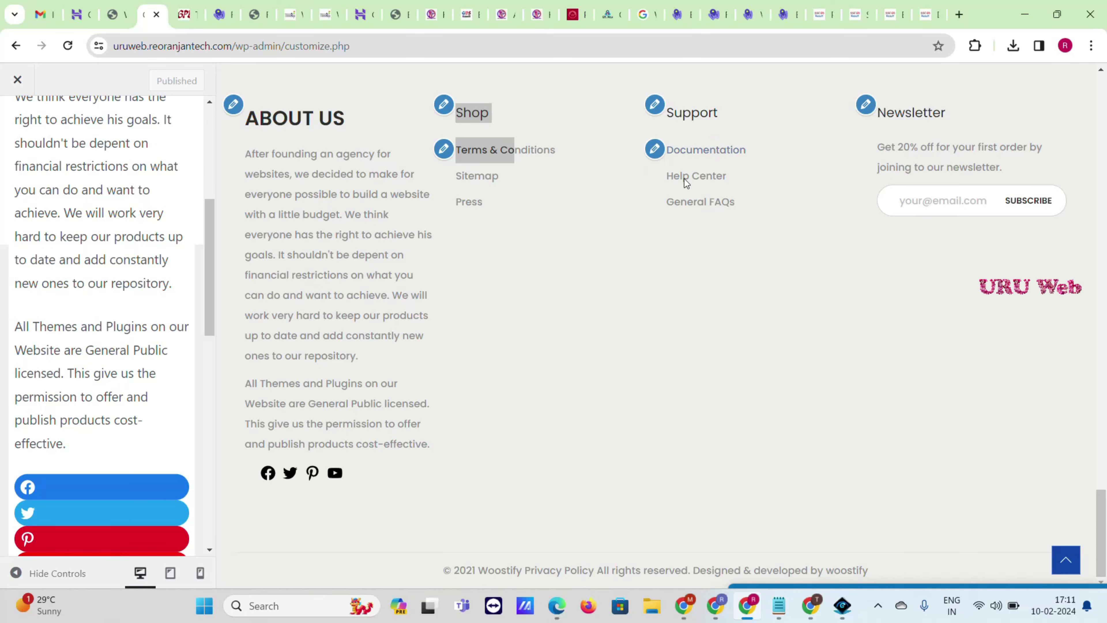
scroll(504, 178, "up", 5)
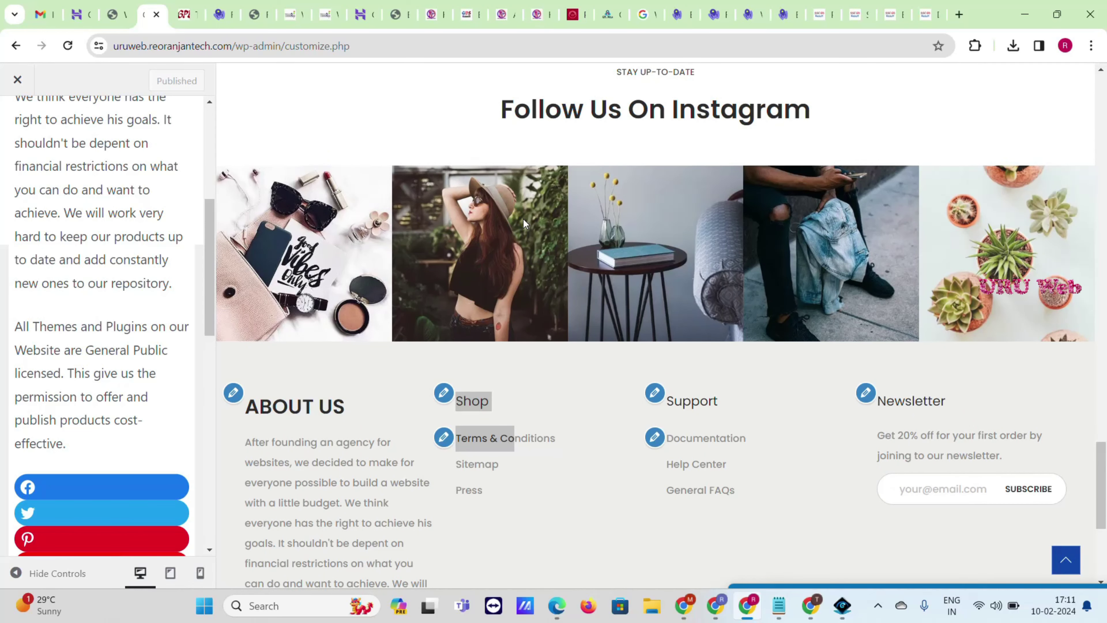
scroll(502, 305, "down", 5)
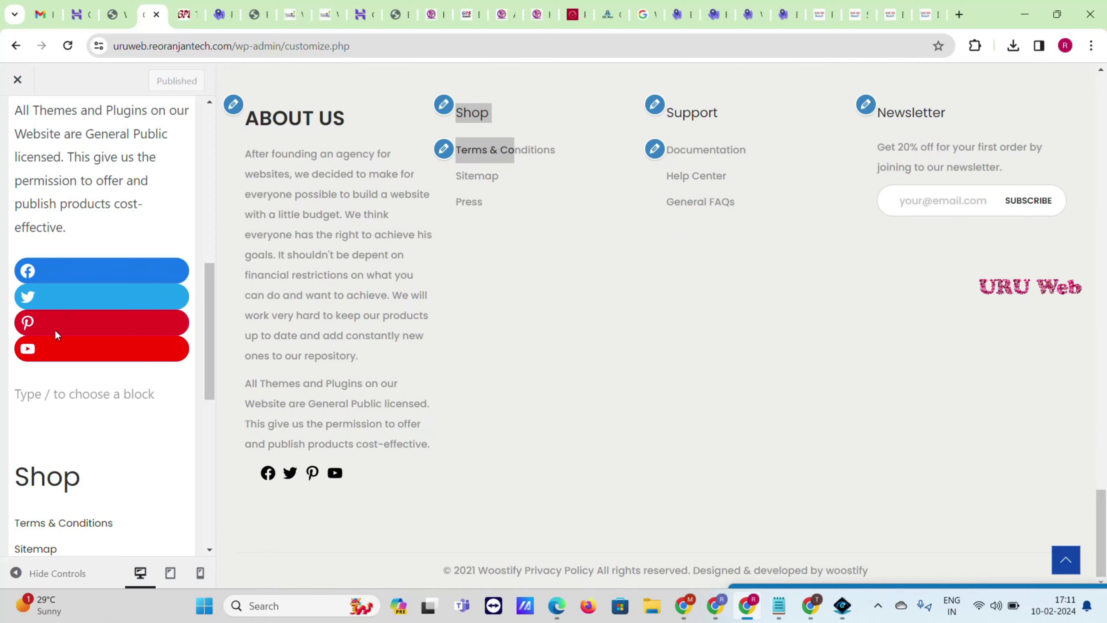
scroll(61, 437, "down", 6)
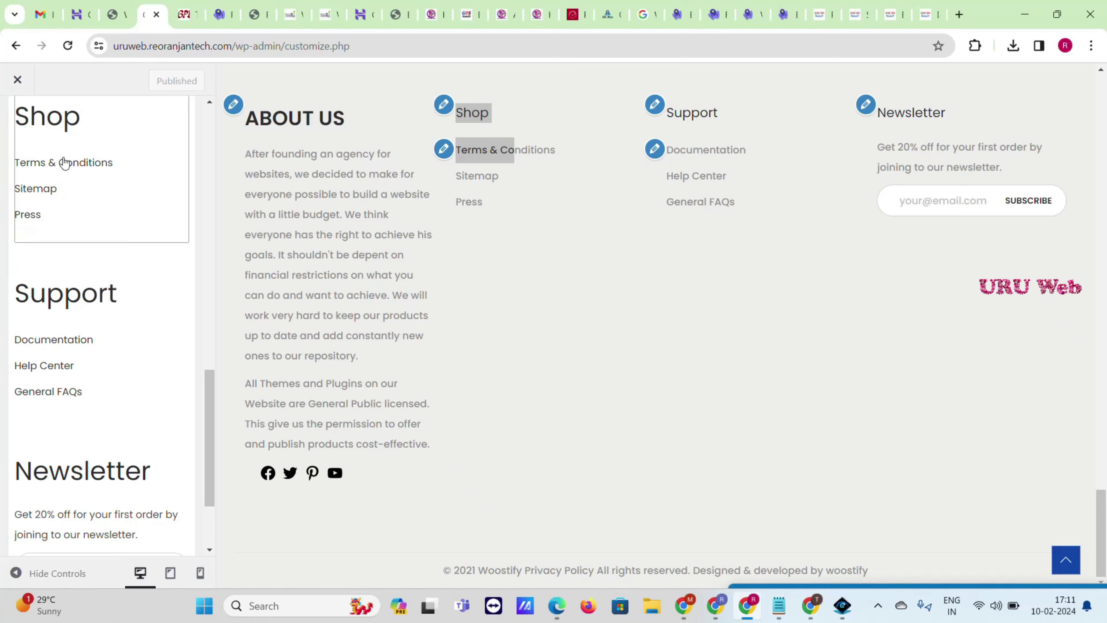
Review the Shop and Support footer widget settings
left_click(67, 134)
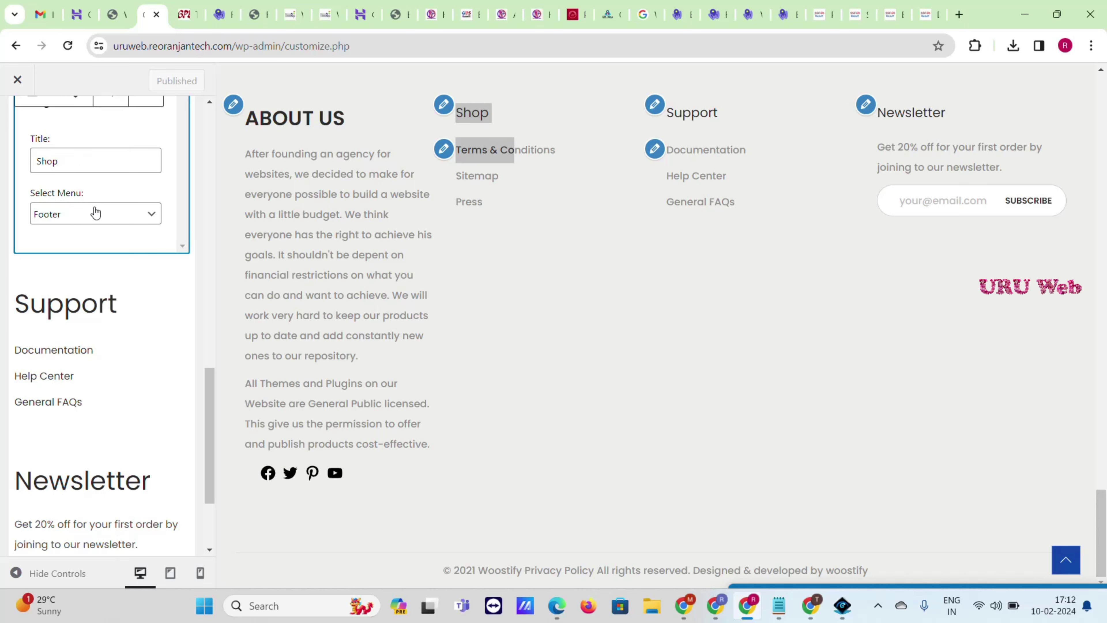
left_click(87, 321)
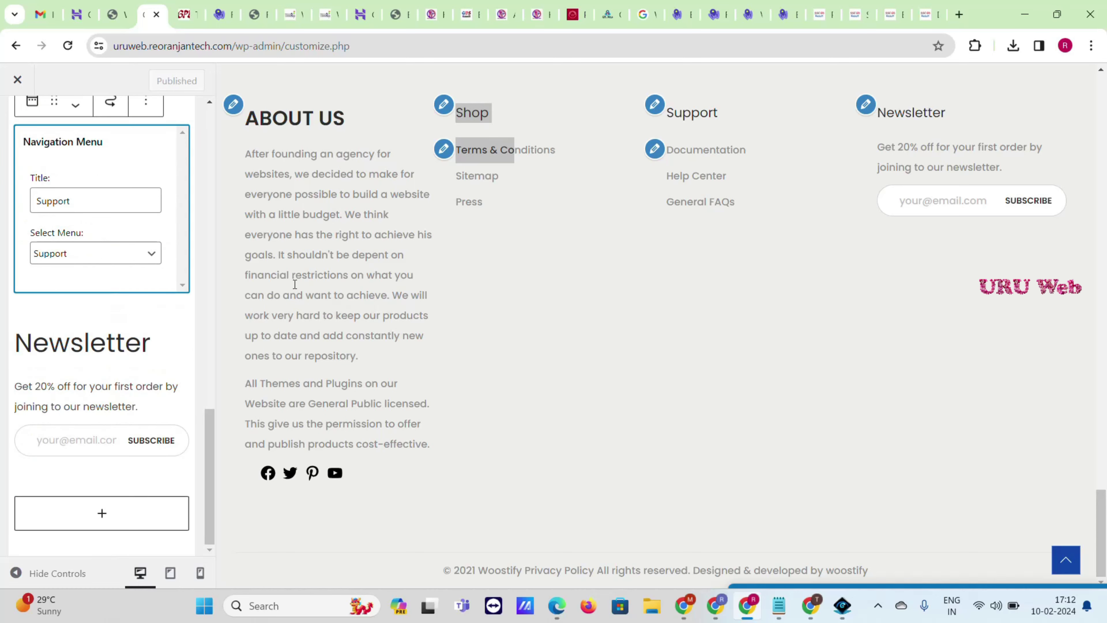
scroll(198, 194, "up", 3)
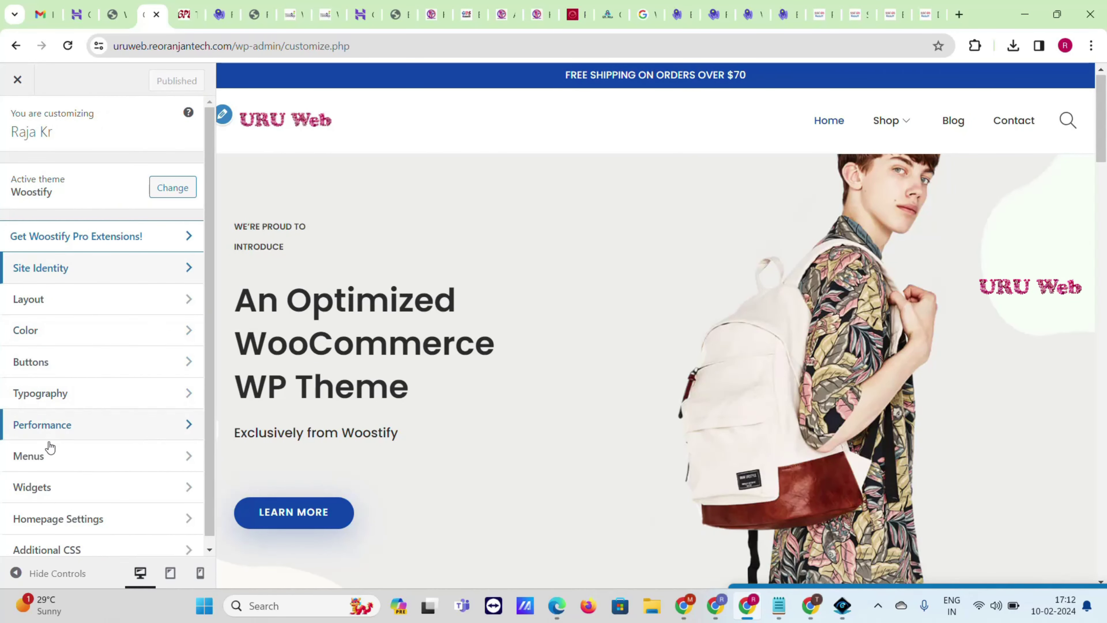
scroll(48, 452, "down", 1)
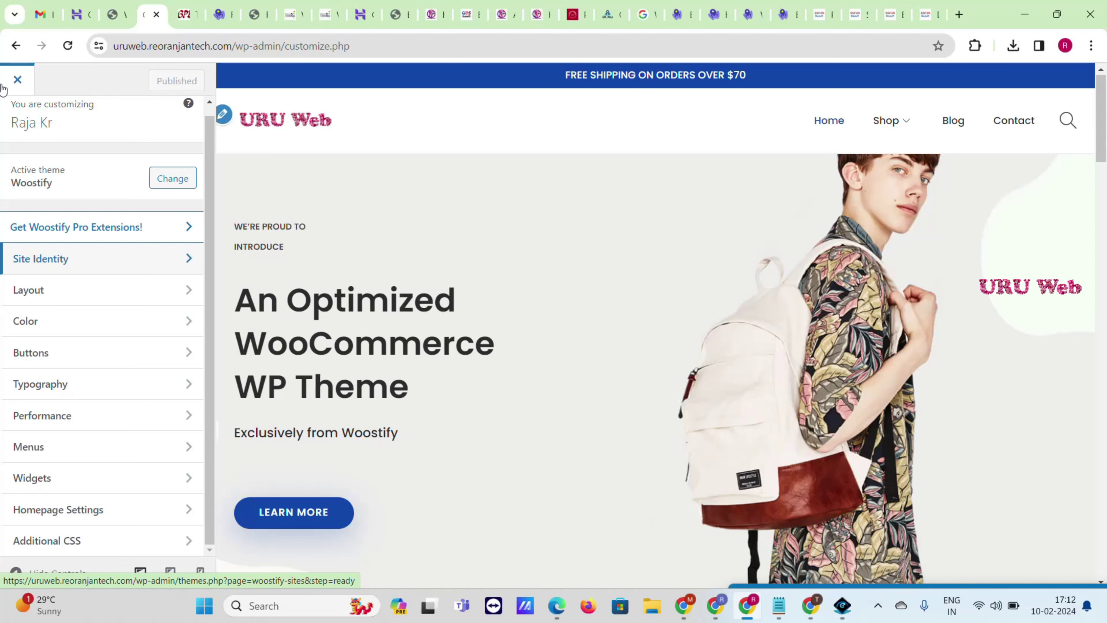
Close the Customizer and load the WordPress dashboard at /wp-admin/
left_click(14, 81)
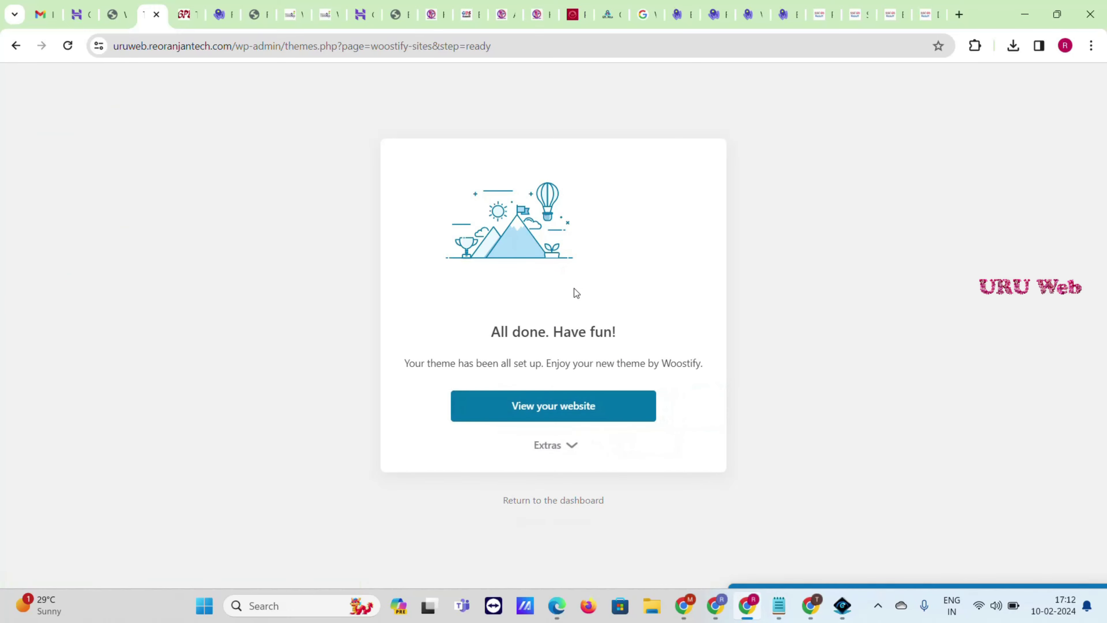
left_click_drag(285, 45, 609, 53)
key("BackSpace")
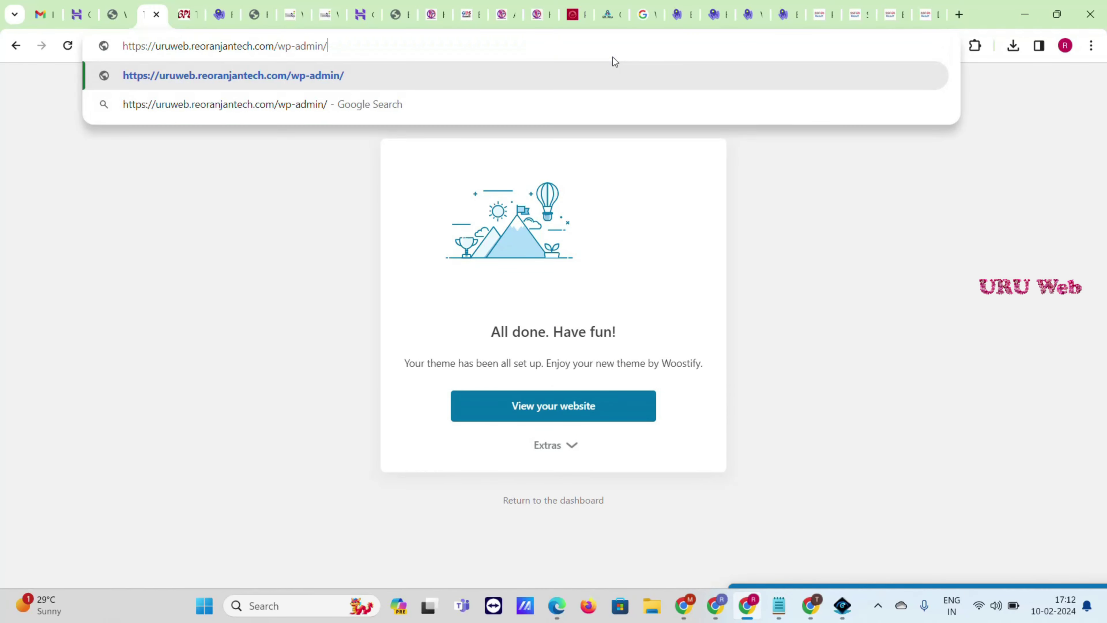
key("Return")
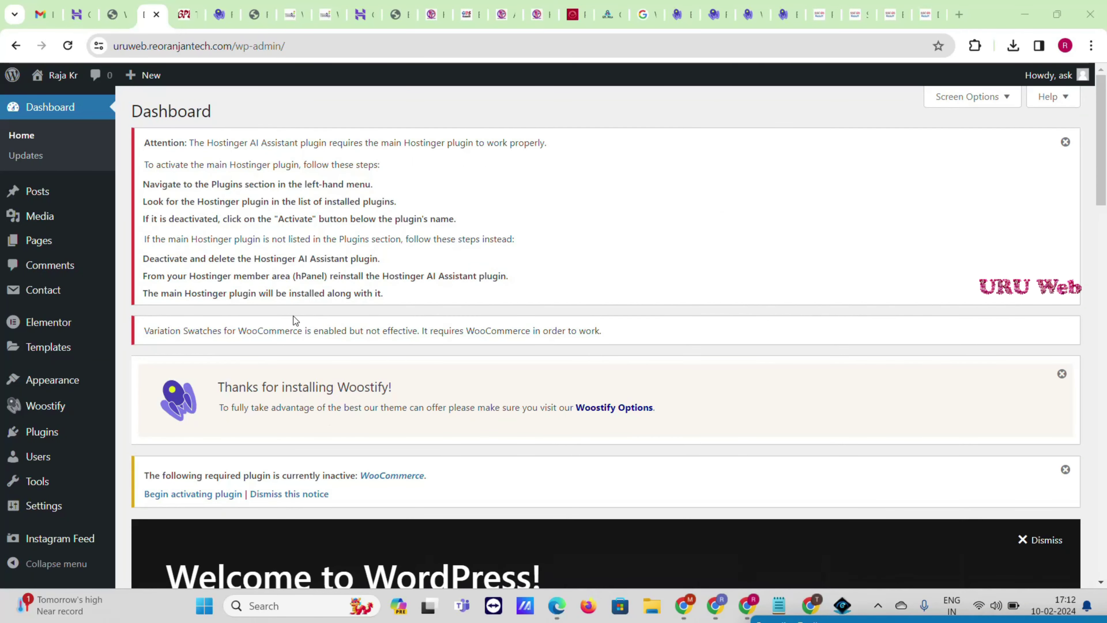
Activate the Hostinger plugin from Installed Plugins
left_click_drag(144, 162, 410, 238)
scroll(411, 238, "down", 5)
mouse_move(44, 426)
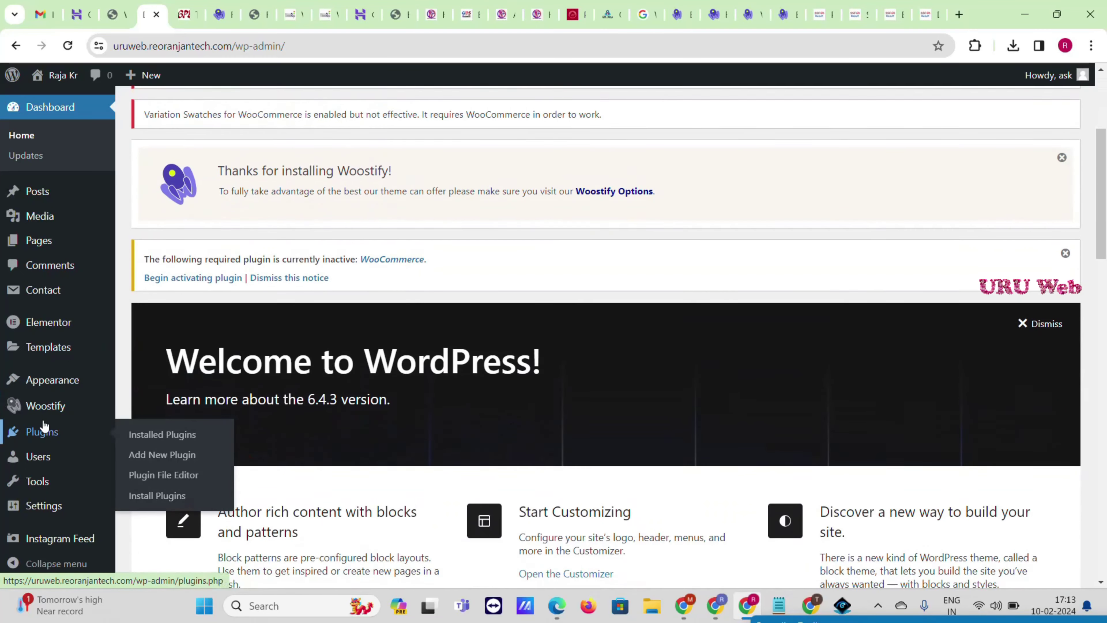
left_click(191, 438)
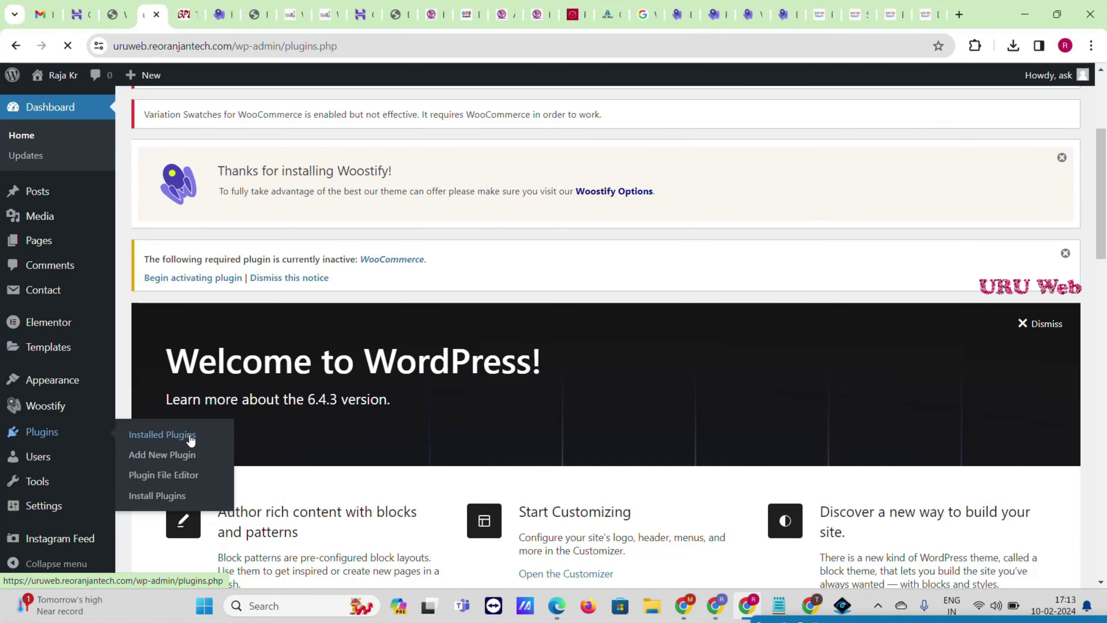
scroll(206, 437, "down", 3)
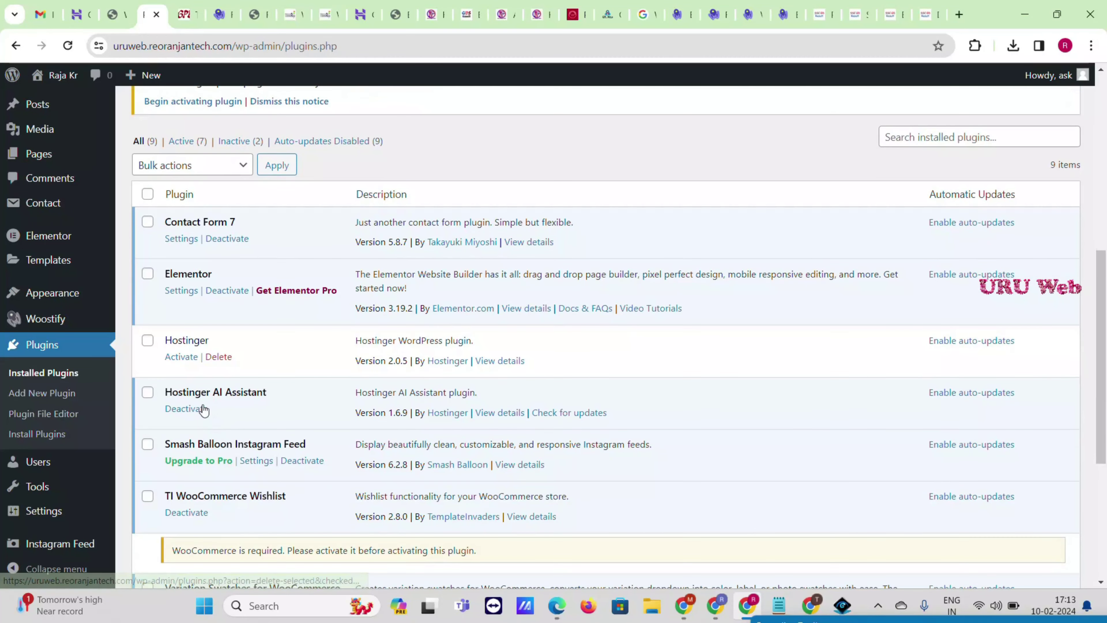
left_click(181, 357)
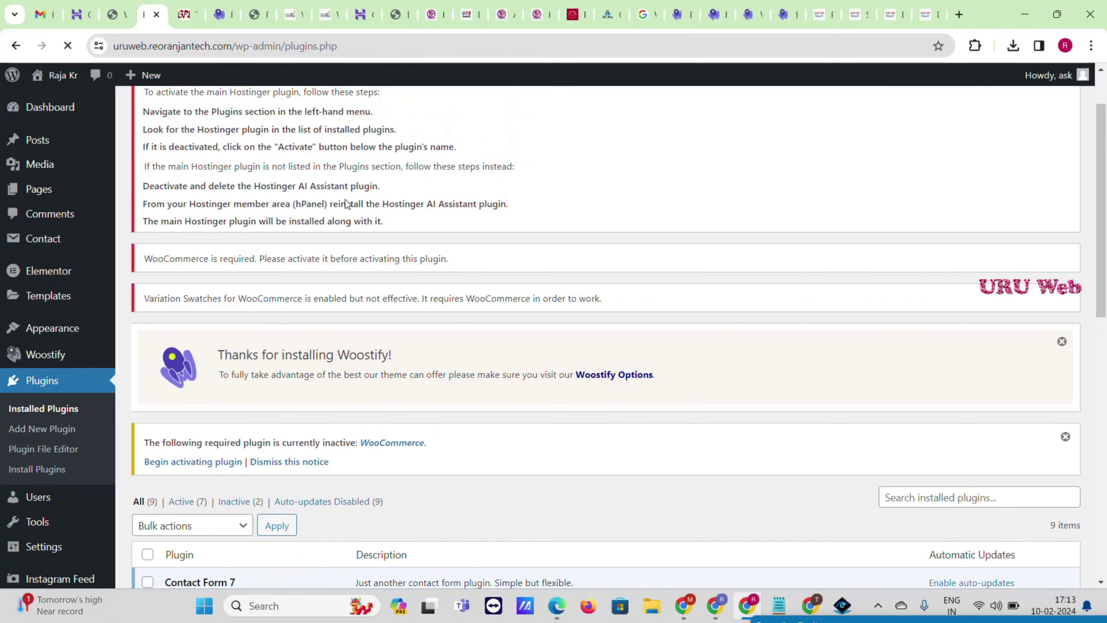
Activate the WooCommerce plugin
scroll(261, 249, "down", 5)
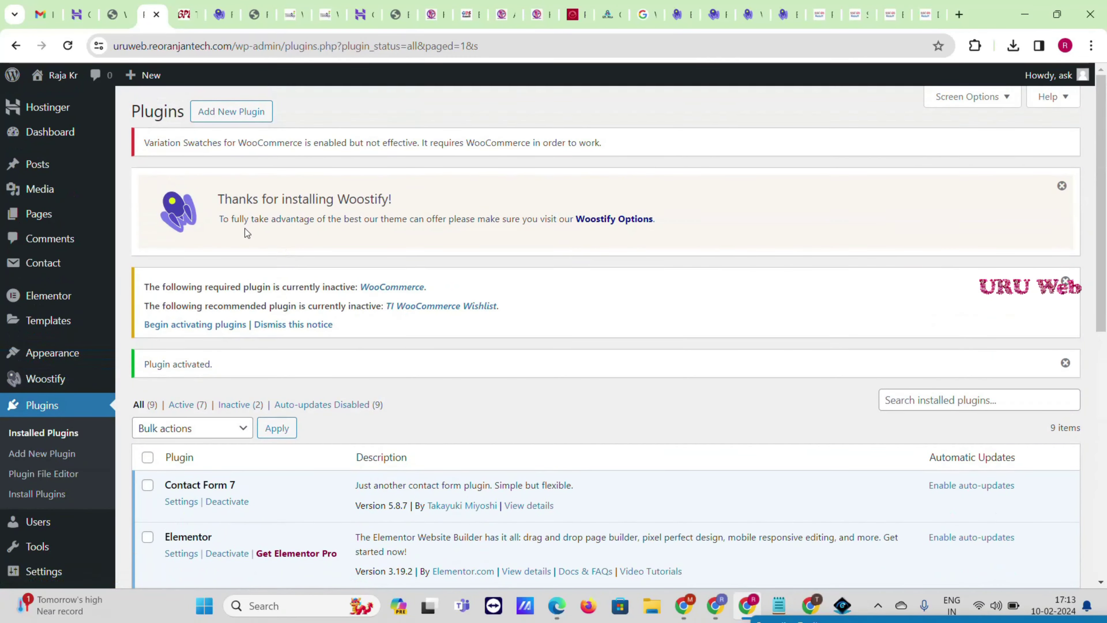
scroll(341, 241, "down", 10)
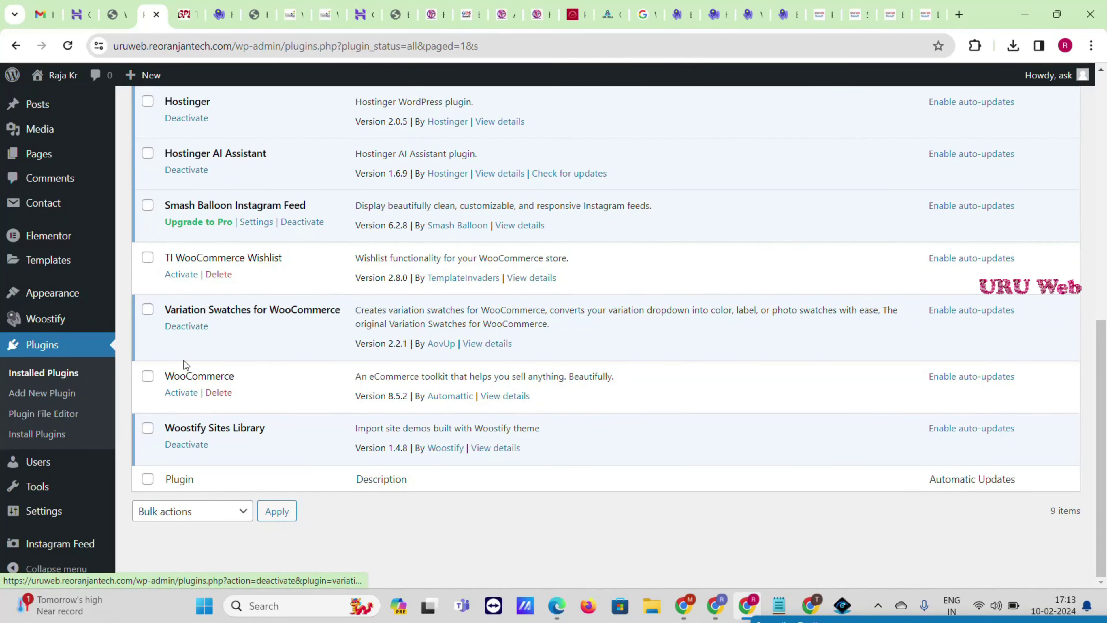
left_click(180, 393)
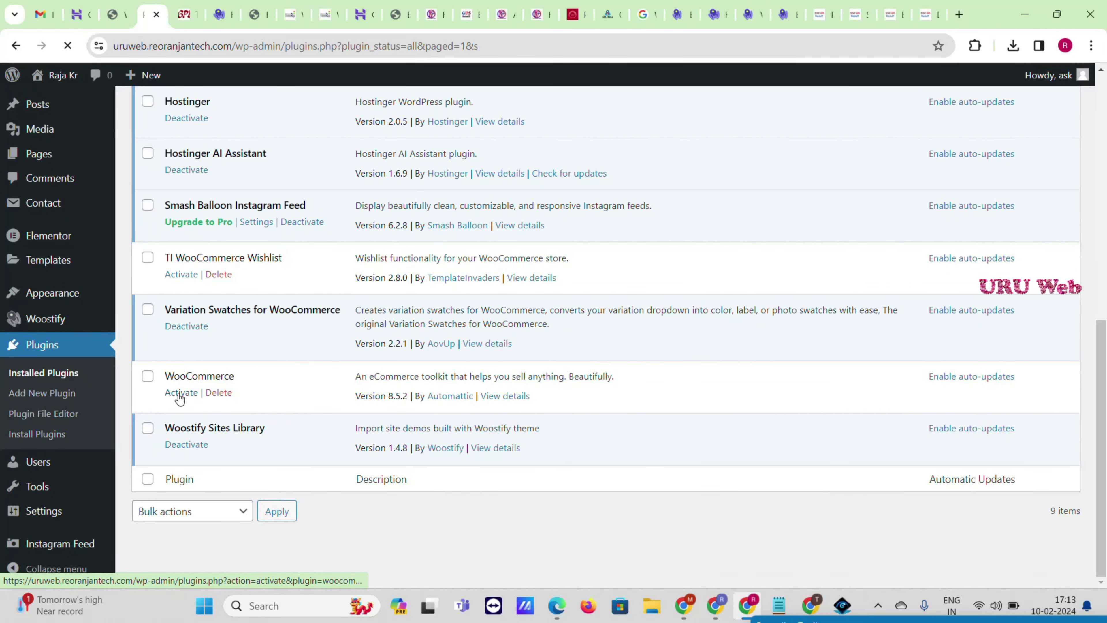
scroll(183, 384, "up", 5)
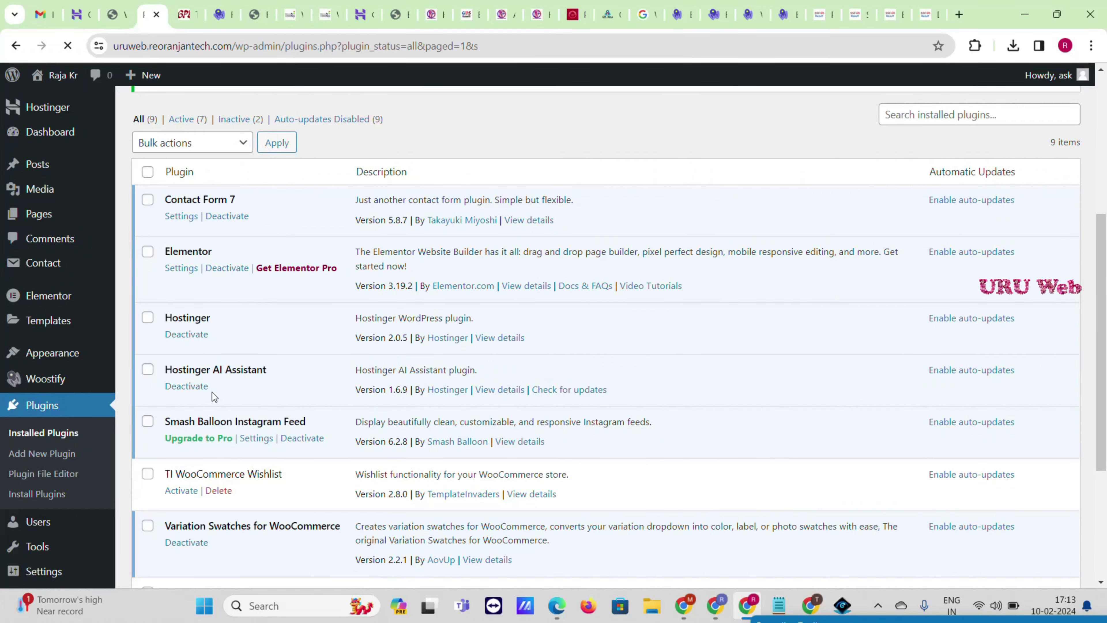
scroll(208, 392, "down", 5)
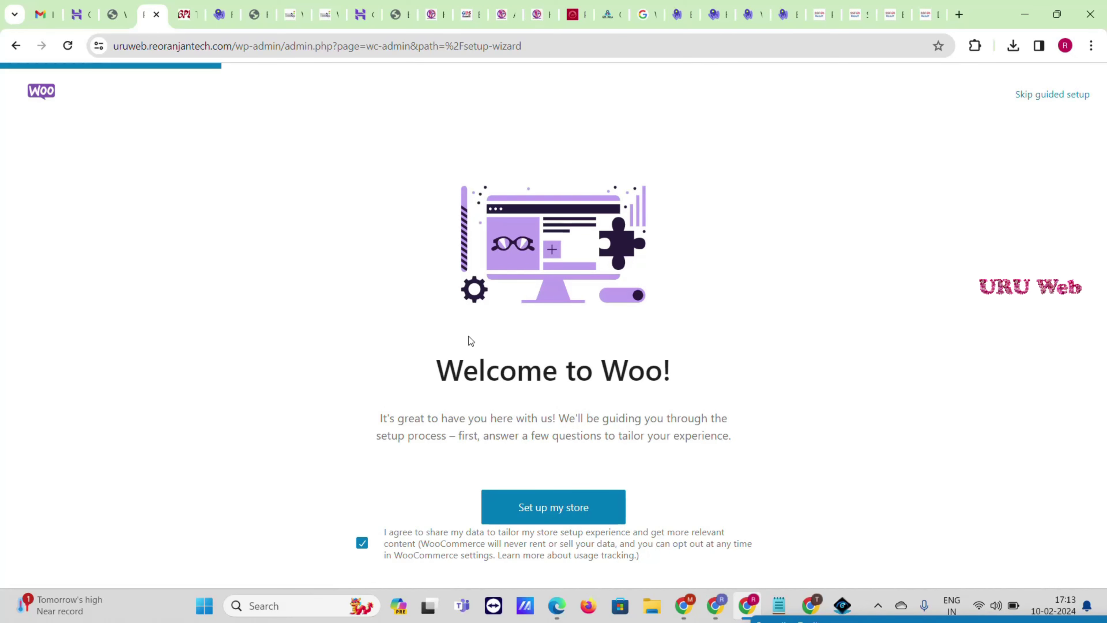
Set up the store profile as just starting a business, opting in to Woo tips
left_click(561, 516)
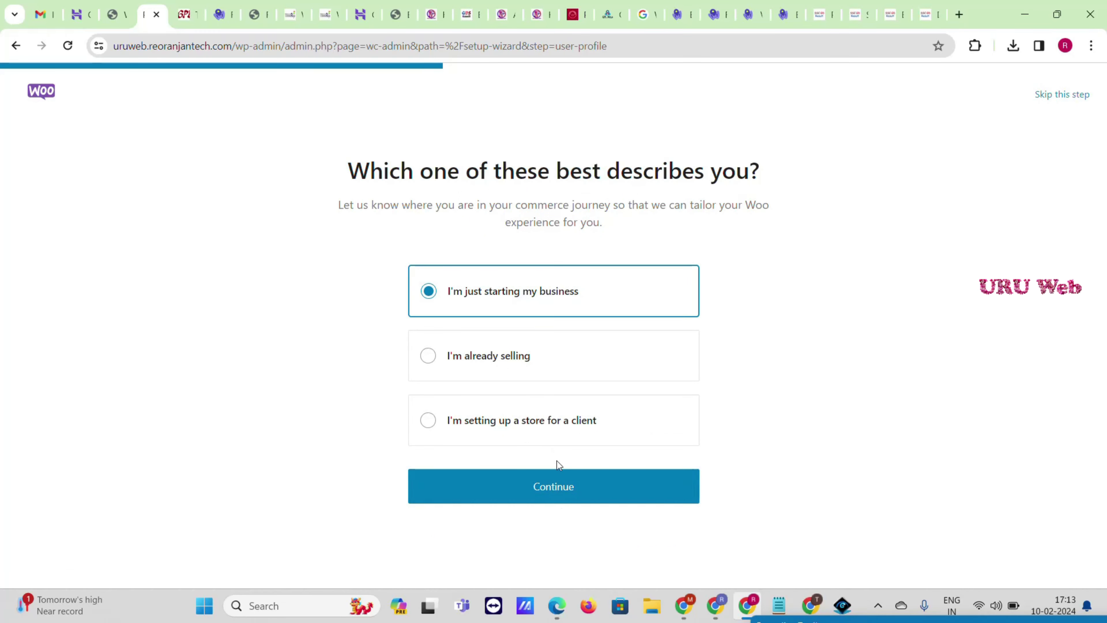
left_click(570, 495)
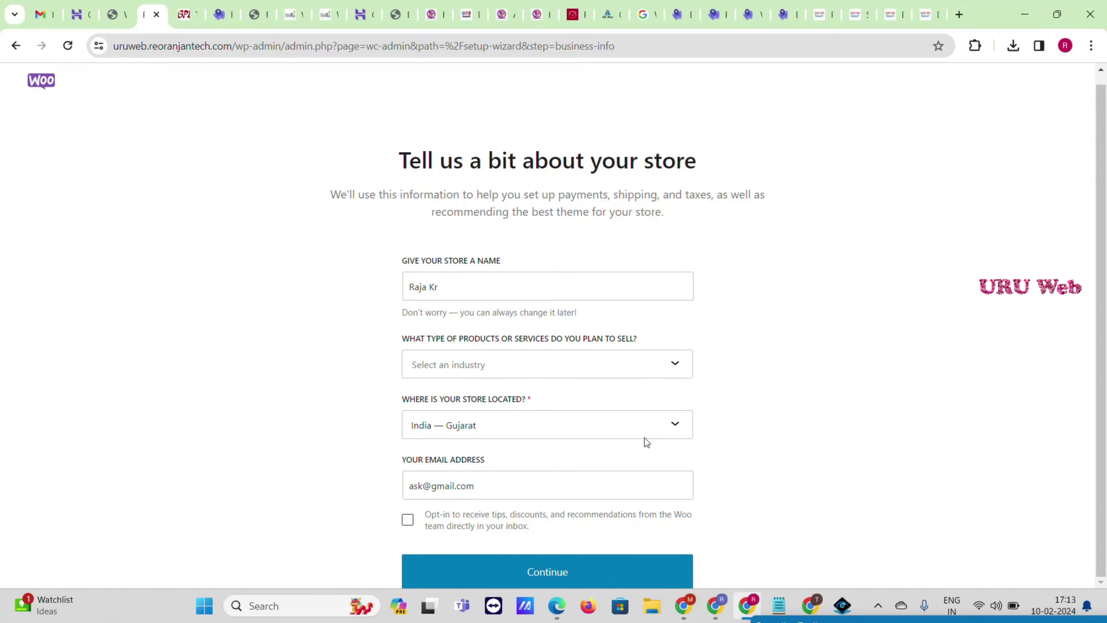
left_click(408, 520)
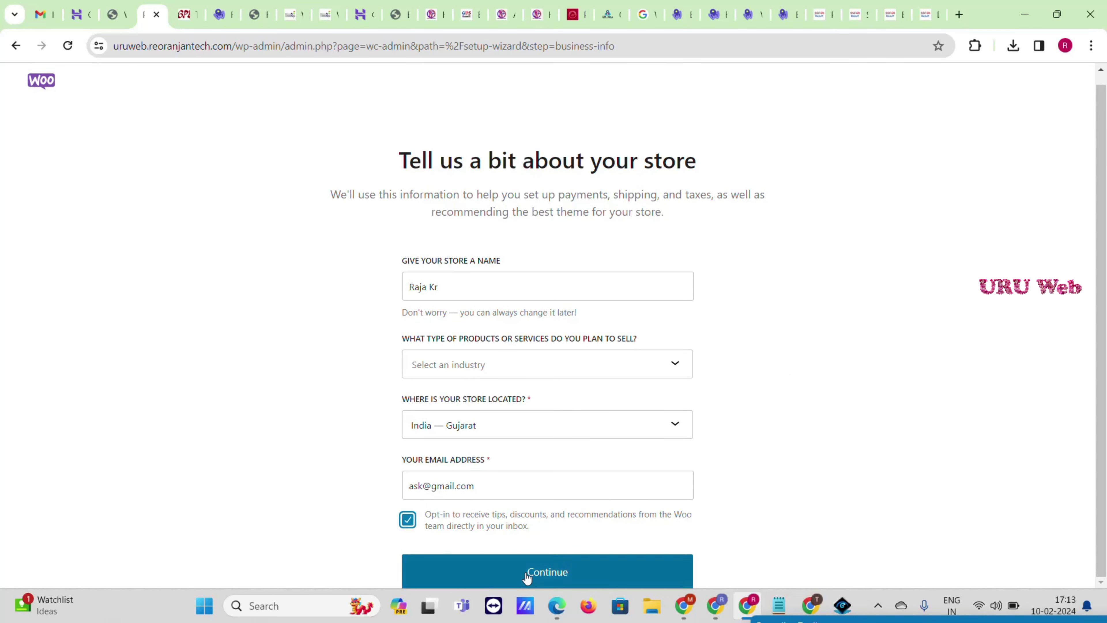
left_click(571, 582)
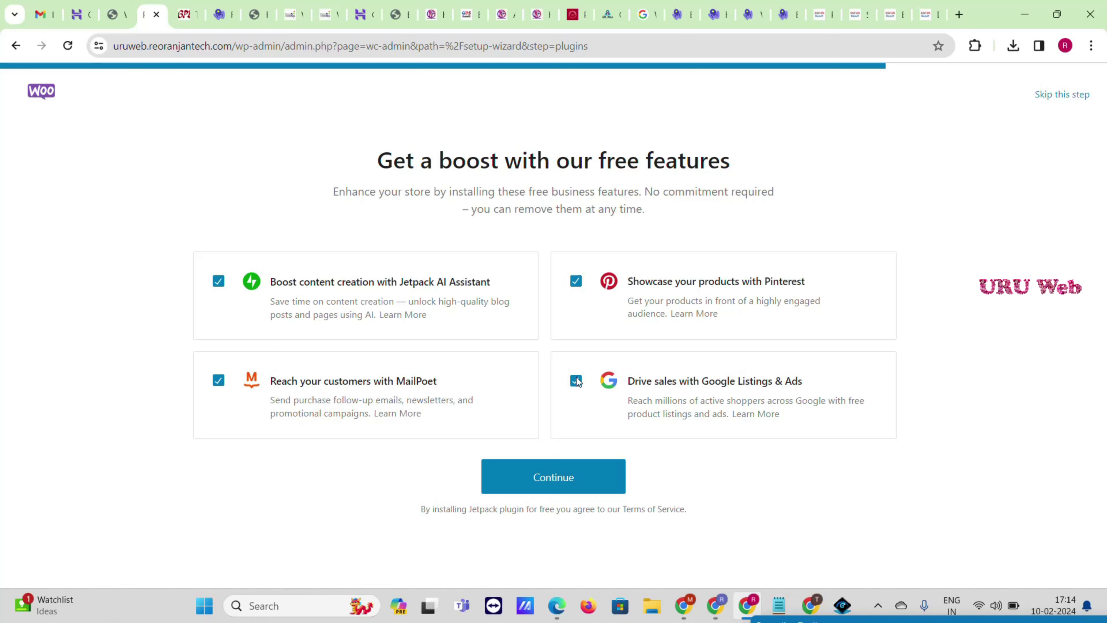
Install the recommended free features, toggling Google Listings & Ads off and back on
left_click(578, 378)
left_click(577, 380)
left_click(585, 472)
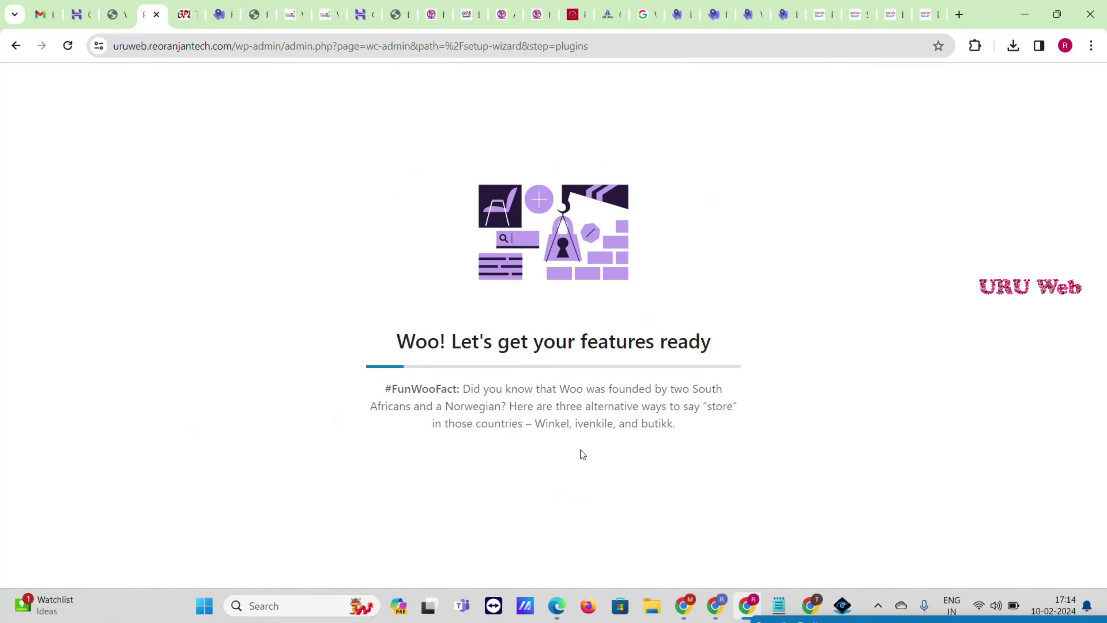
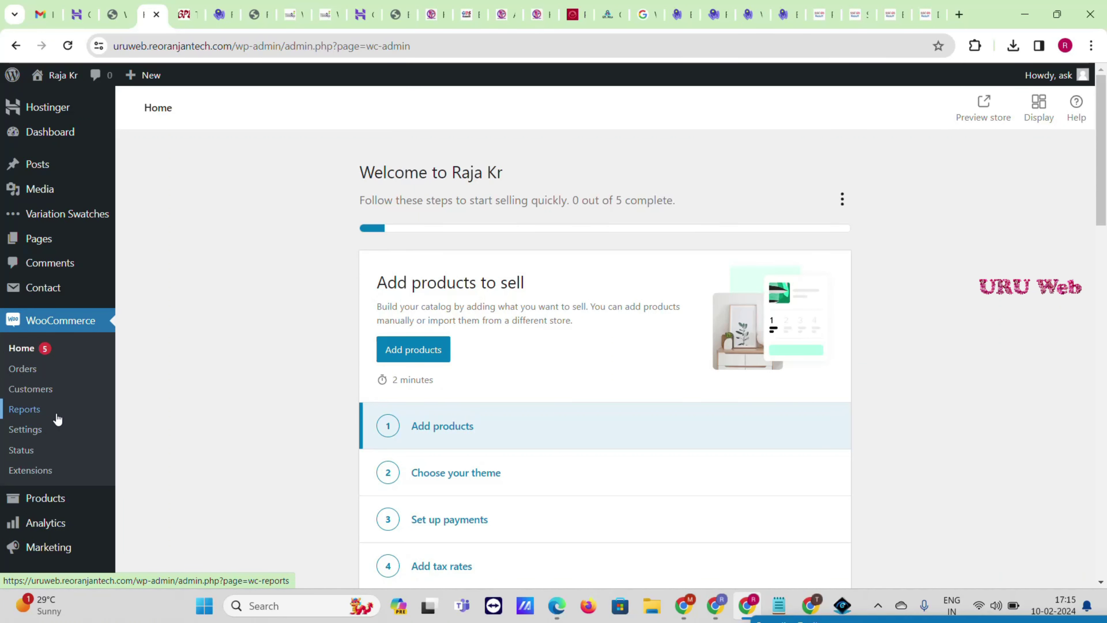
Open WooCommerce's General settings, showing the store address in Gujarat, India
left_click(32, 439)
Look through the General store settings, then go to the Products settings with kg and cm units
scroll(302, 280, "down", 5)
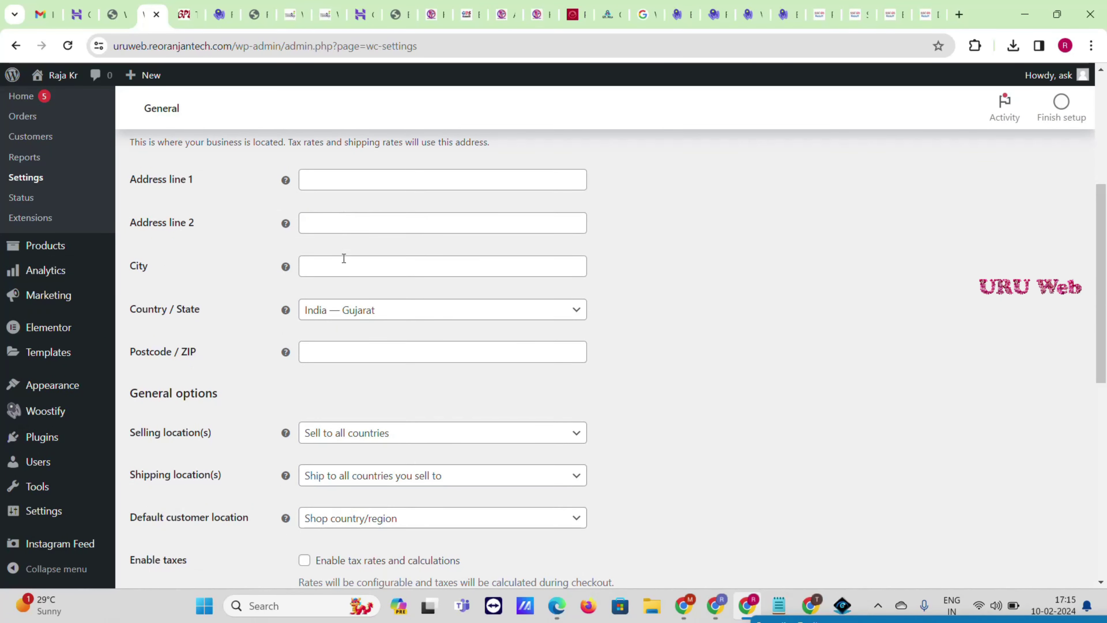
scroll(343, 325, "down", 3)
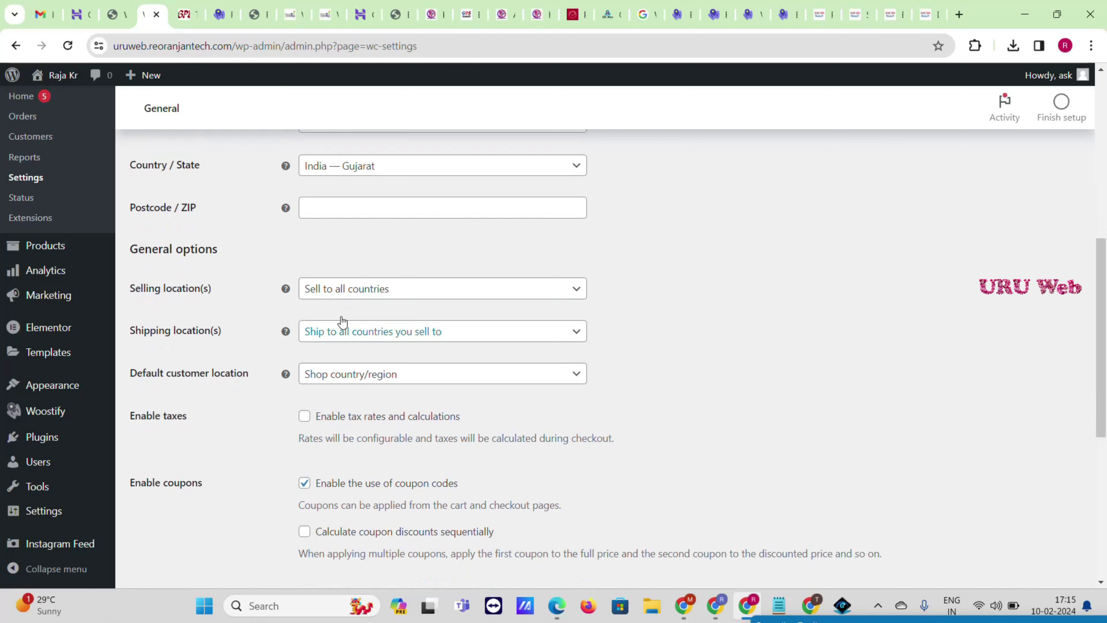
scroll(279, 395, "down", 3)
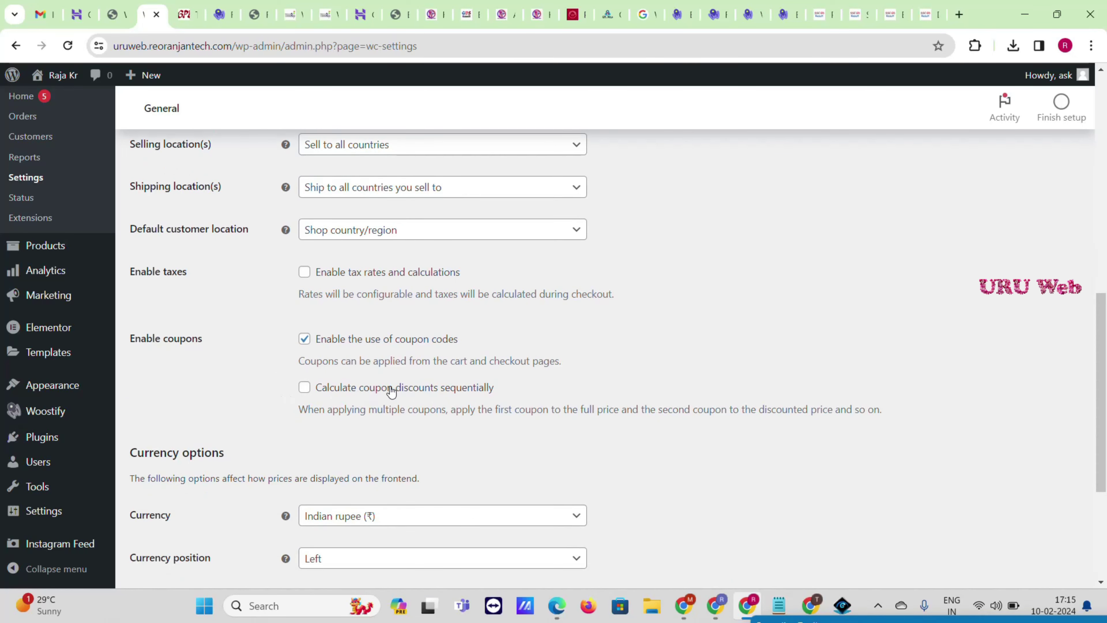
scroll(388, 391, "down", 3)
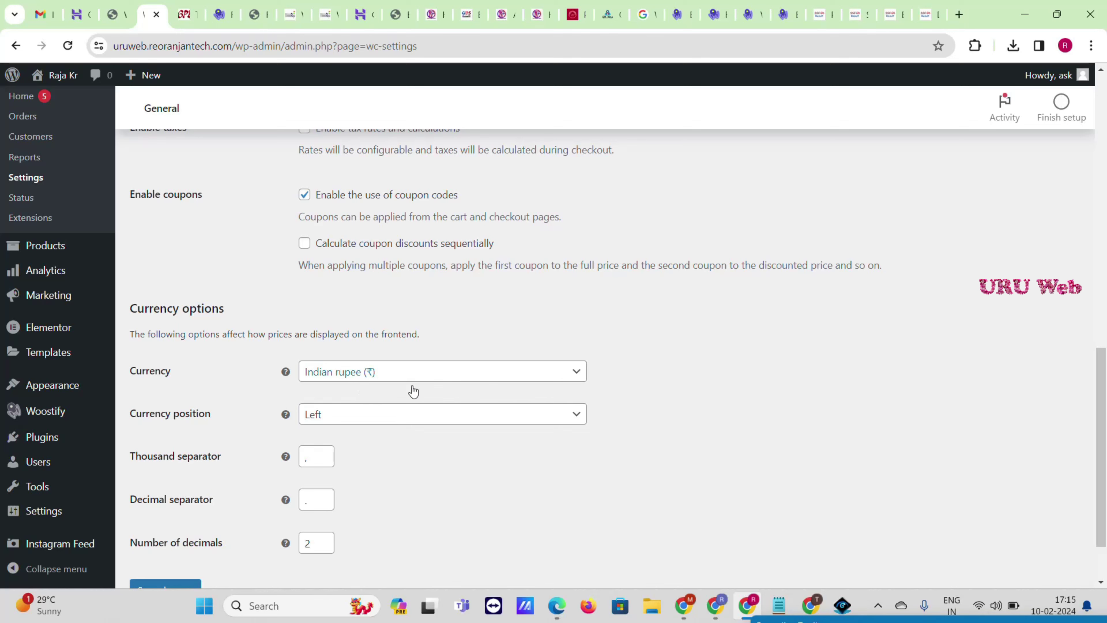
scroll(457, 352, "up", 10)
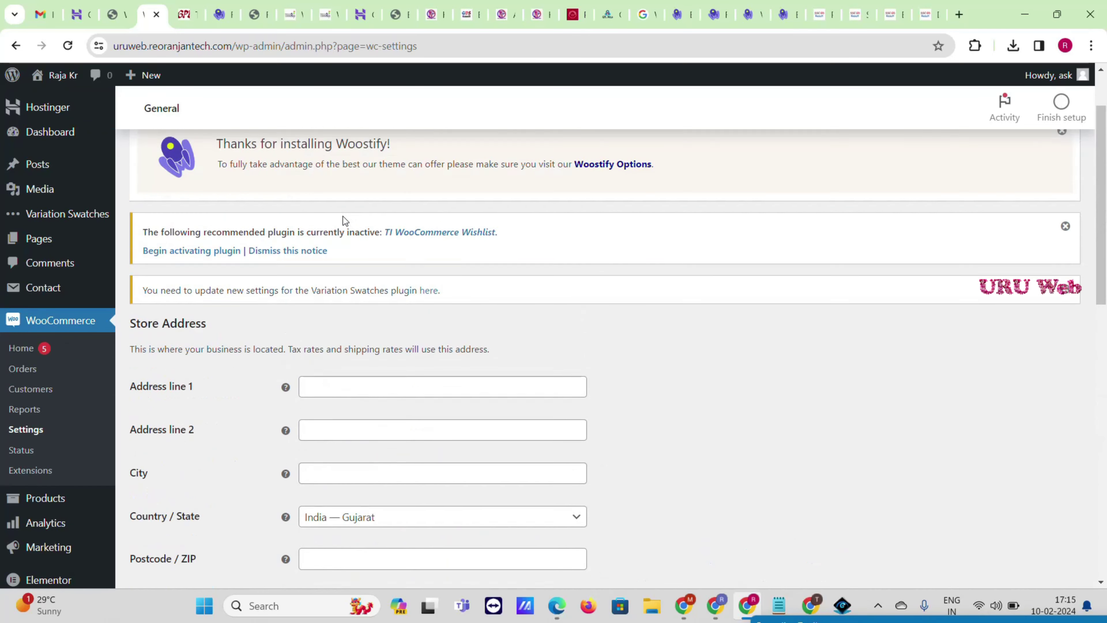
left_click(230, 184)
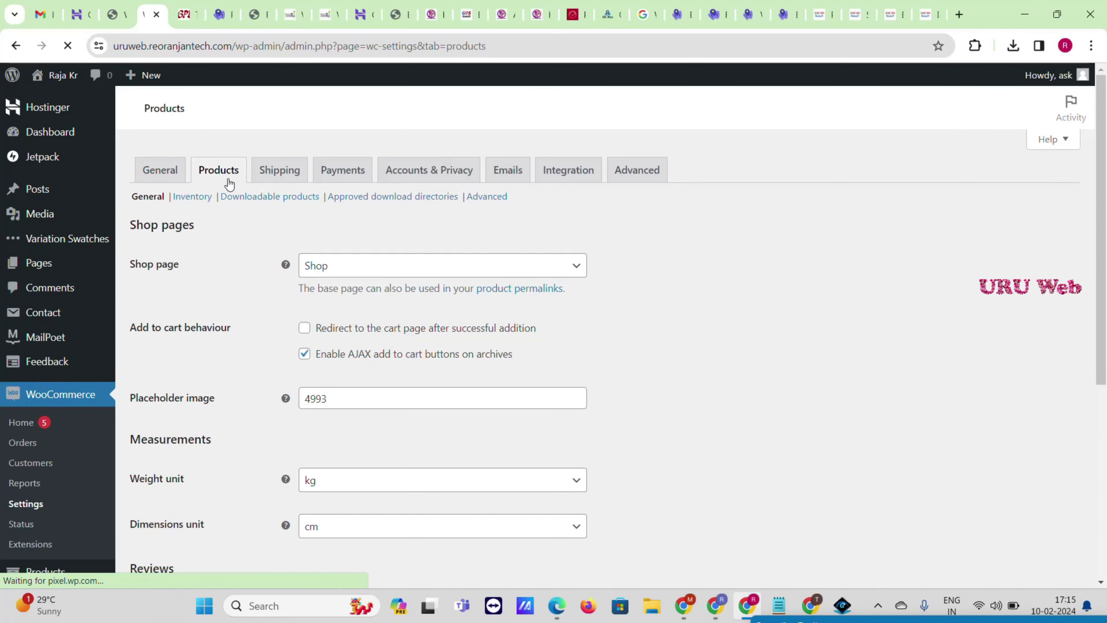
Review the Downloadable products settings, where the file download method is Force downloads
scroll(233, 197, "down", 3)
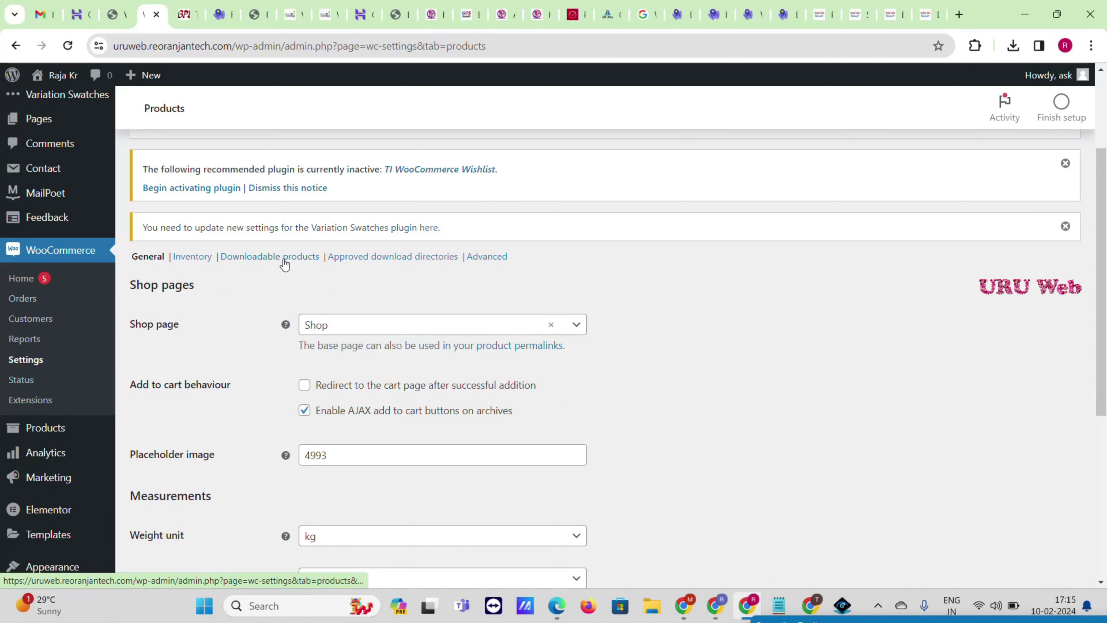
scroll(358, 324, "down", 6)
scroll(269, 276, "up", 5)
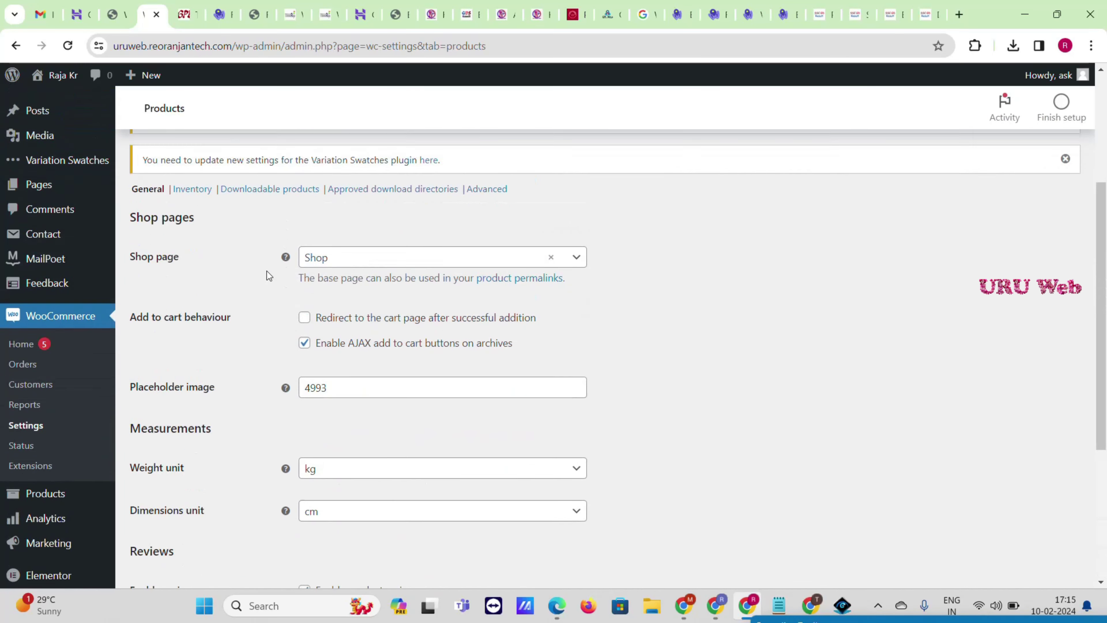
scroll(269, 275, "up", 1)
left_click(269, 235)
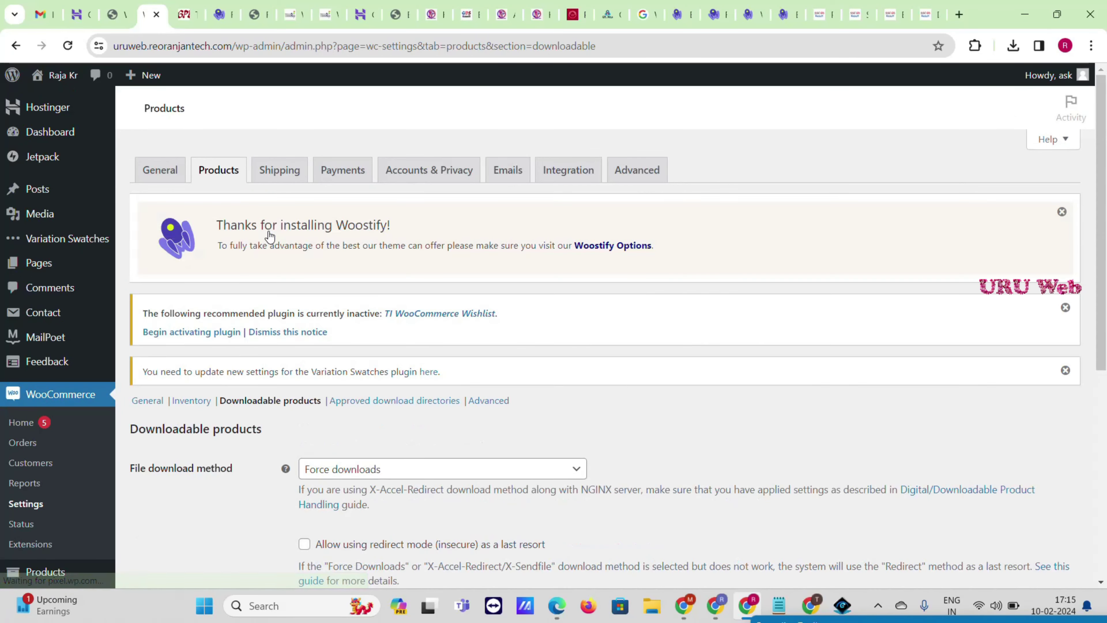
scroll(300, 260, "down", 5)
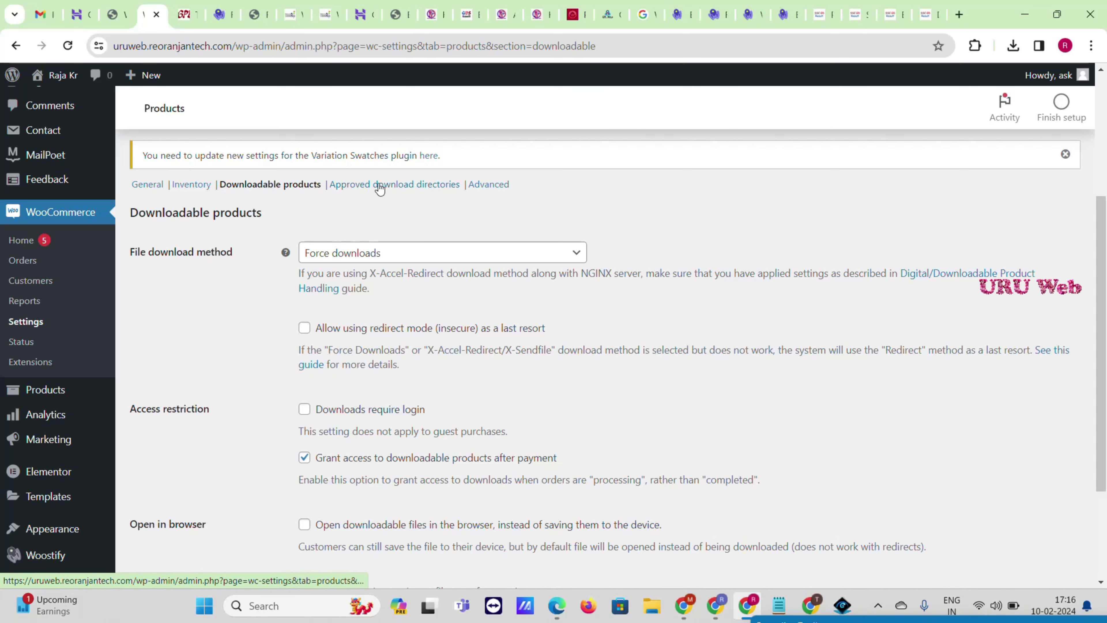
scroll(353, 255, "down", 3)
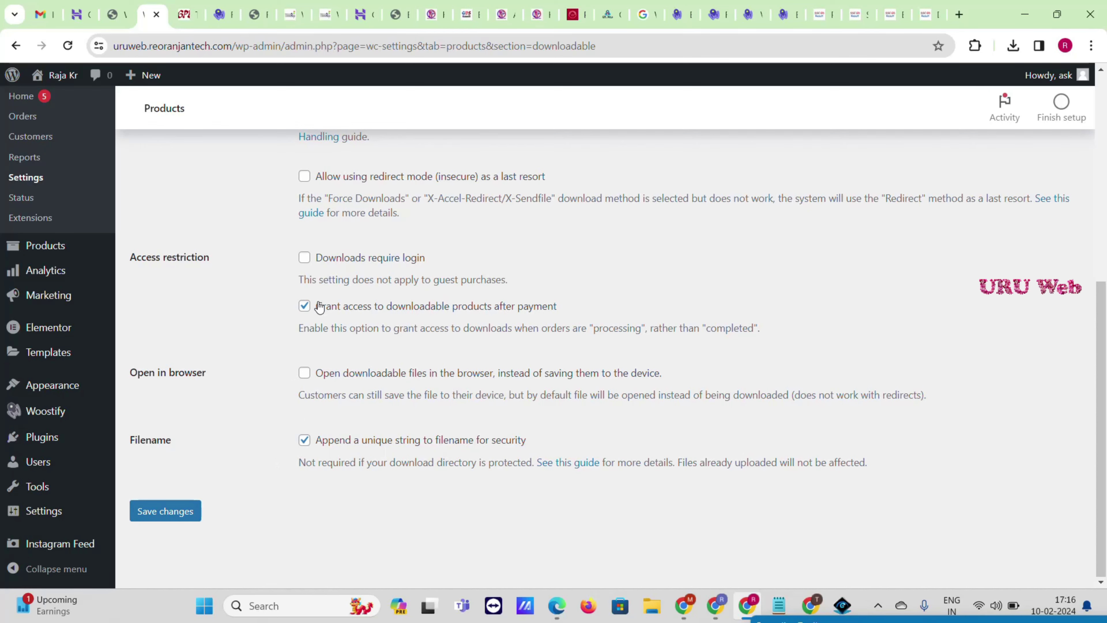
scroll(321, 306, "up", 7)
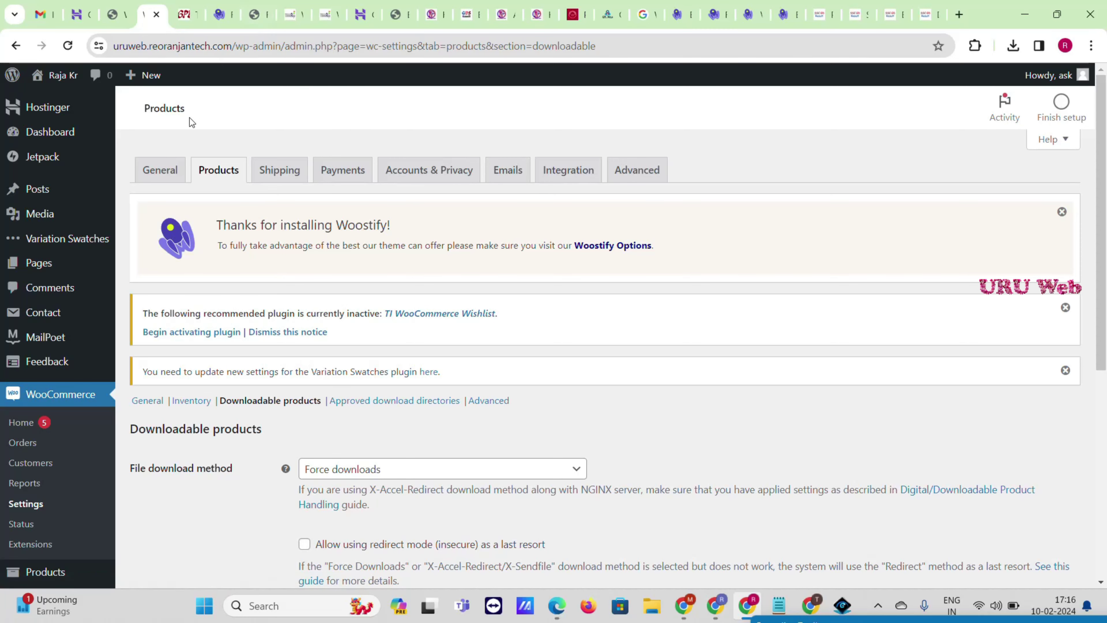
Bring up the live store homepage and move its browser tab to the front
left_click(195, 7)
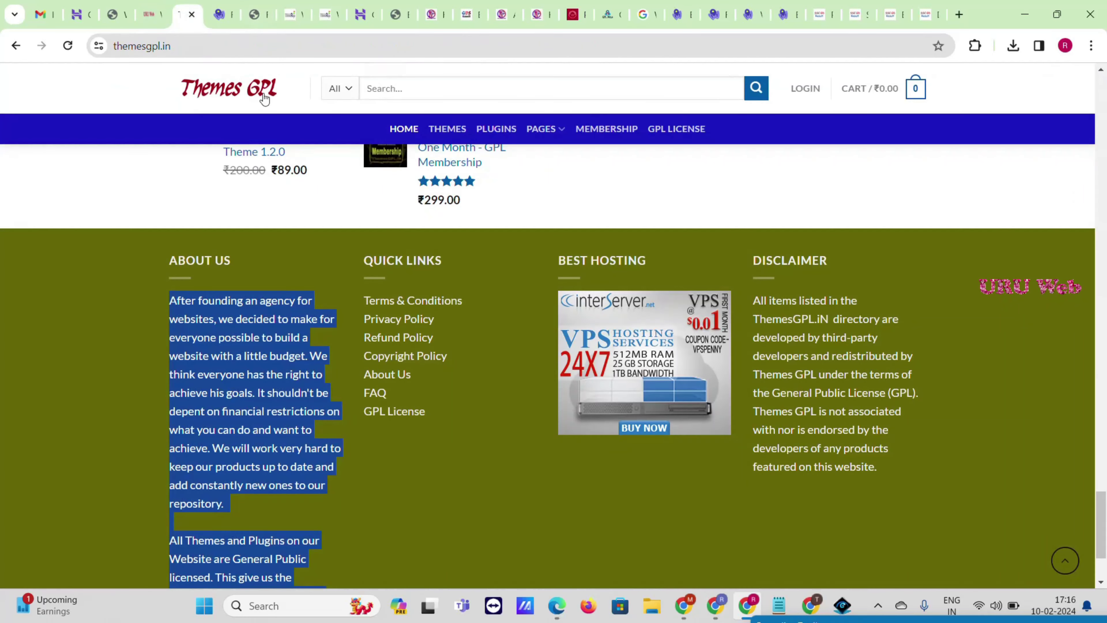
left_click(151, 6)
left_click(226, 4)
left_click_drag(226, 4, 190, 4)
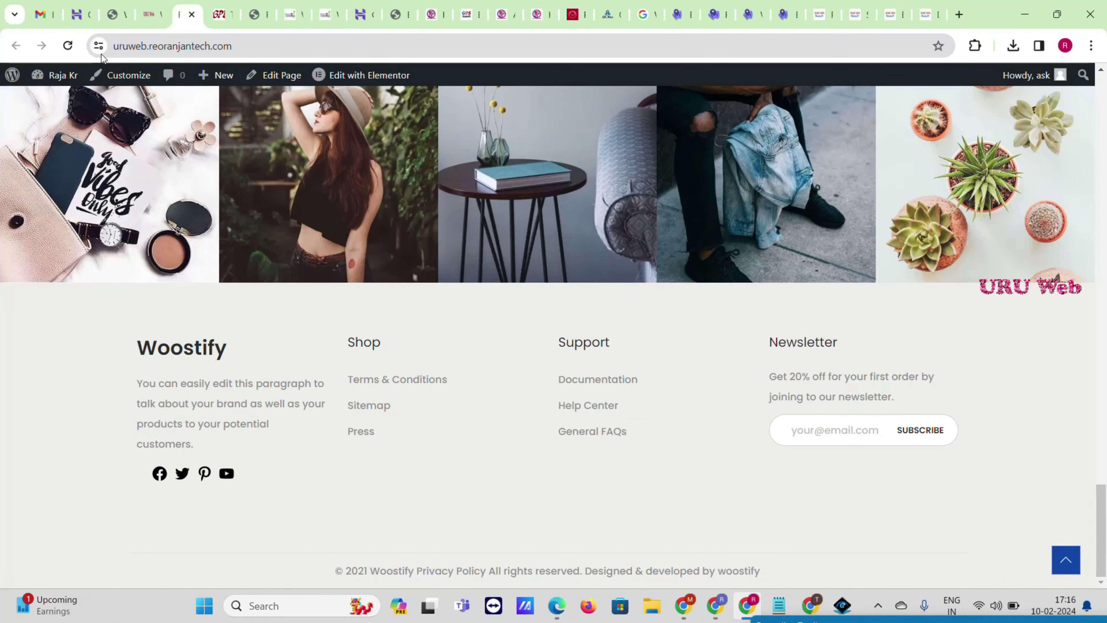
Reload the store homepage, scroll to its hero, and launch the Elementor editor
left_click(69, 46)
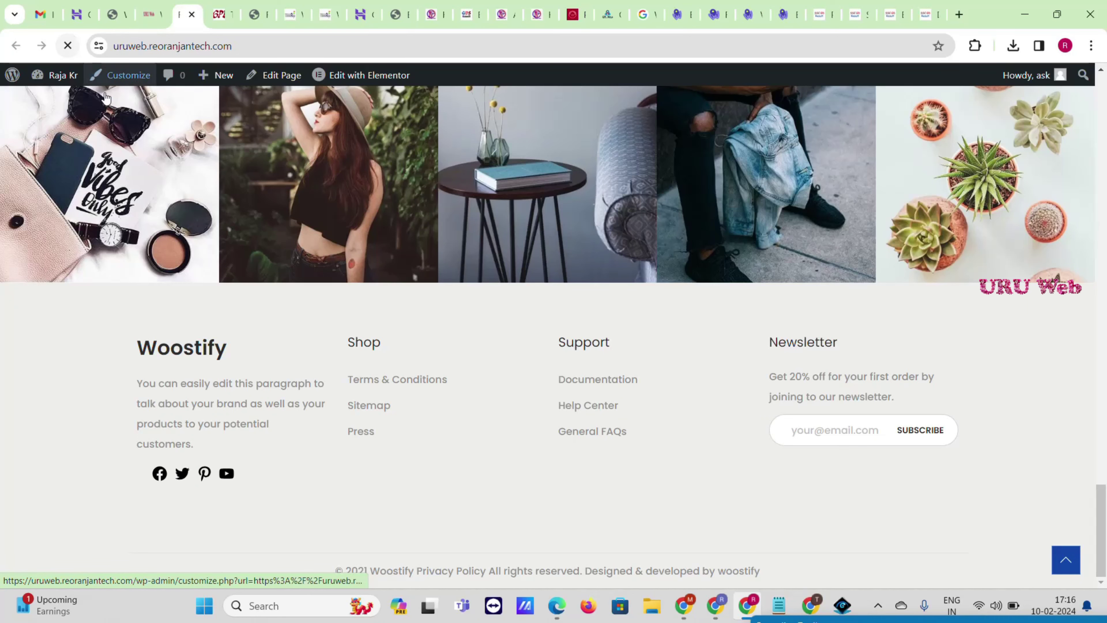
scroll(413, 247, "up", 5)
scroll(414, 247, "up", 20)
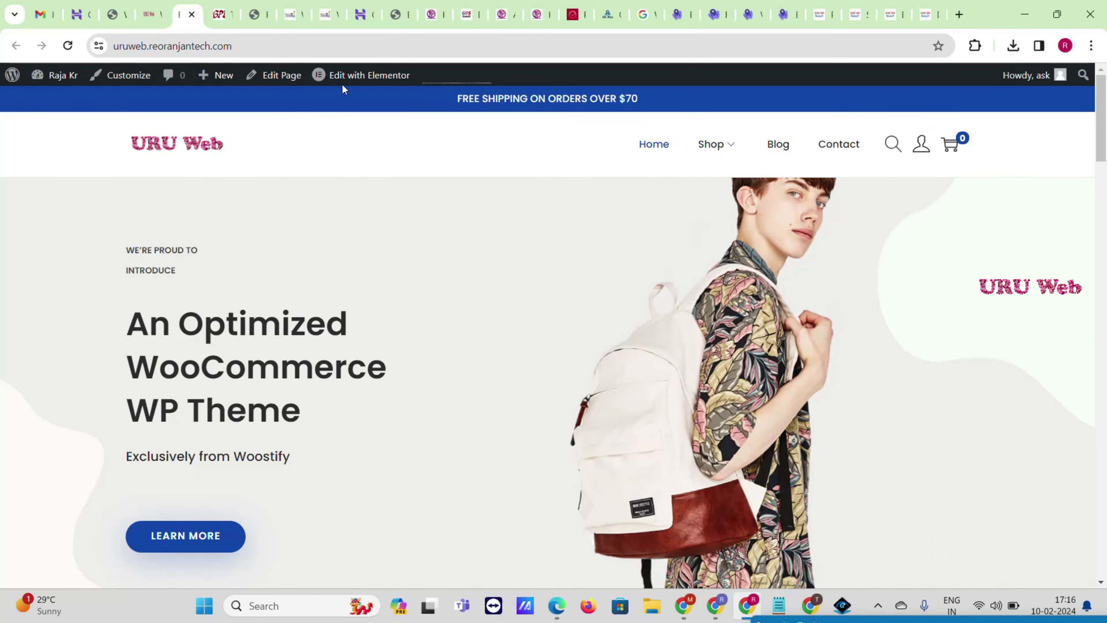
mouse_move(345, 80)
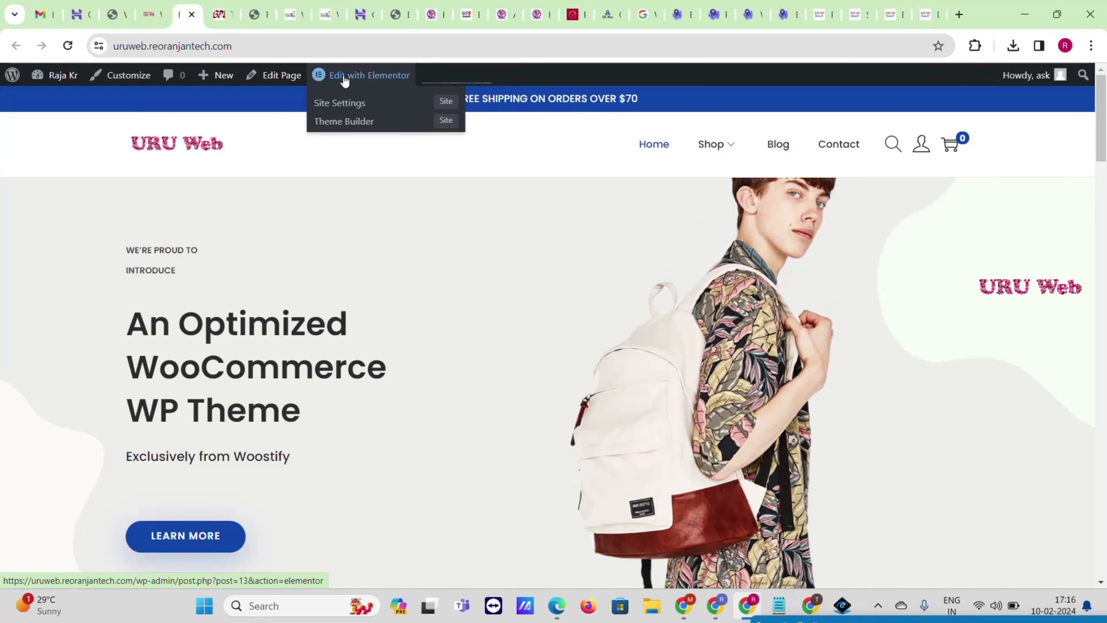
left_click(345, 76)
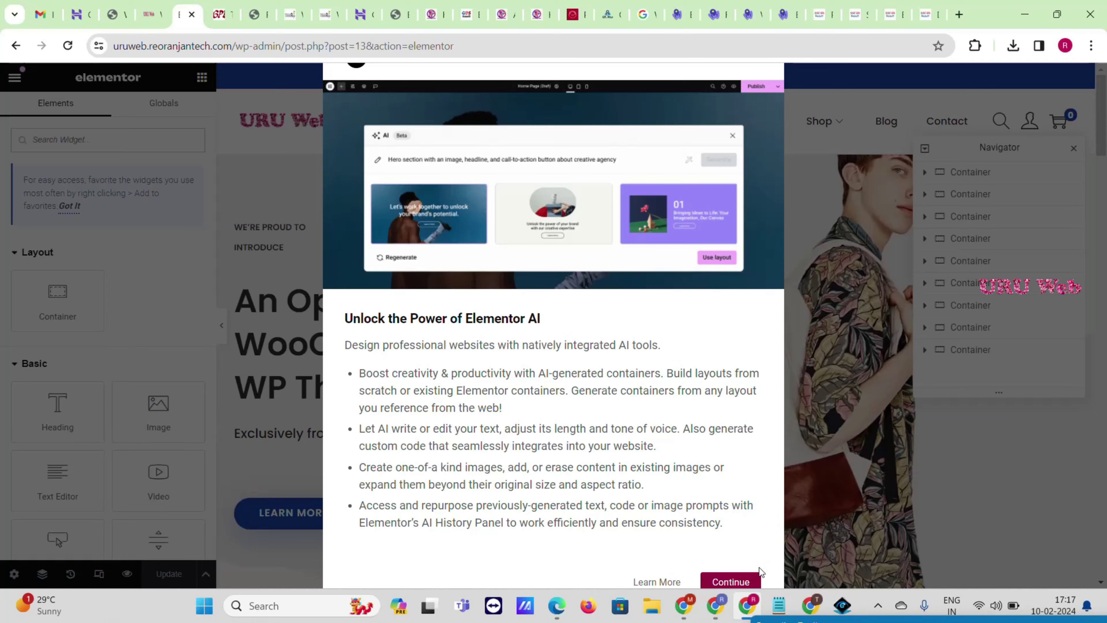
Dismiss the Elementor AI intro, close the Navigator, and select the 'We're proud to introduce' text
left_click(731, 582)
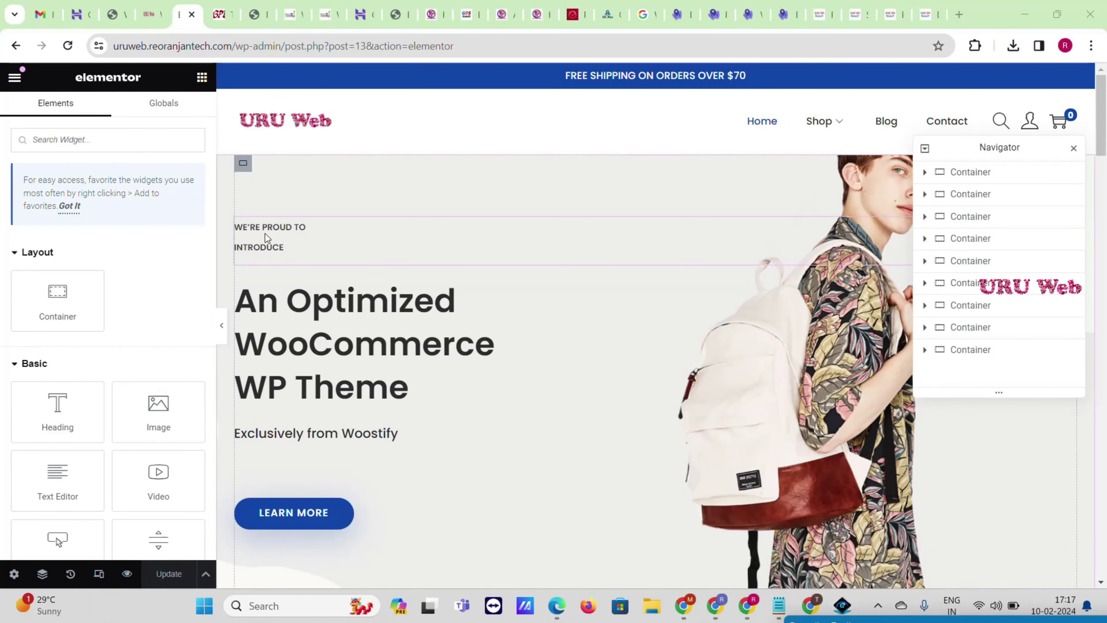
left_click(1074, 147)
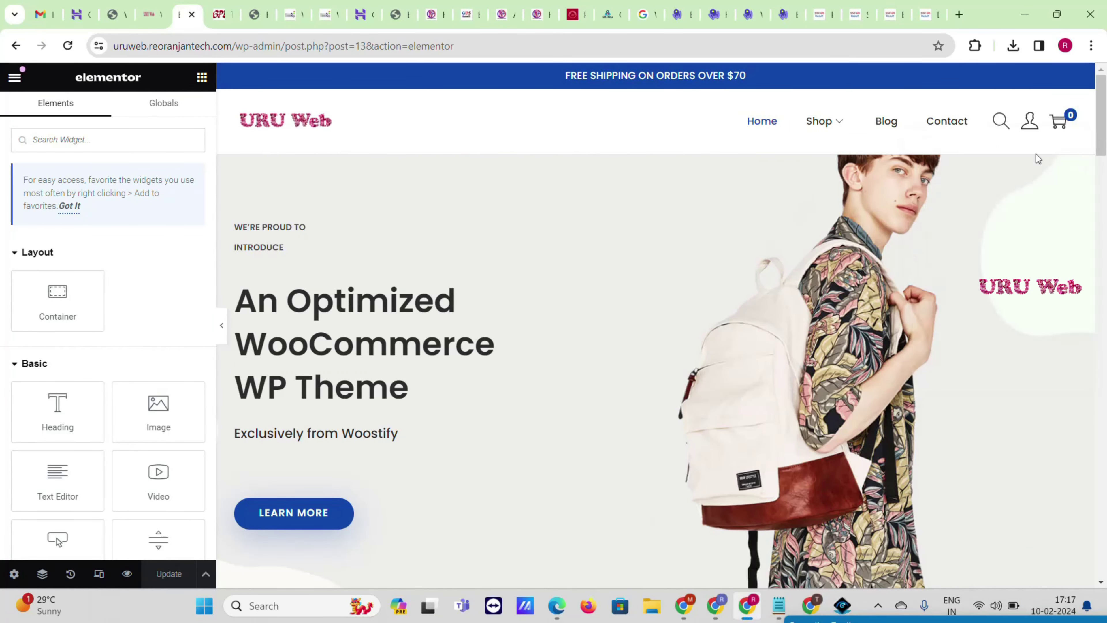
left_click(286, 236)
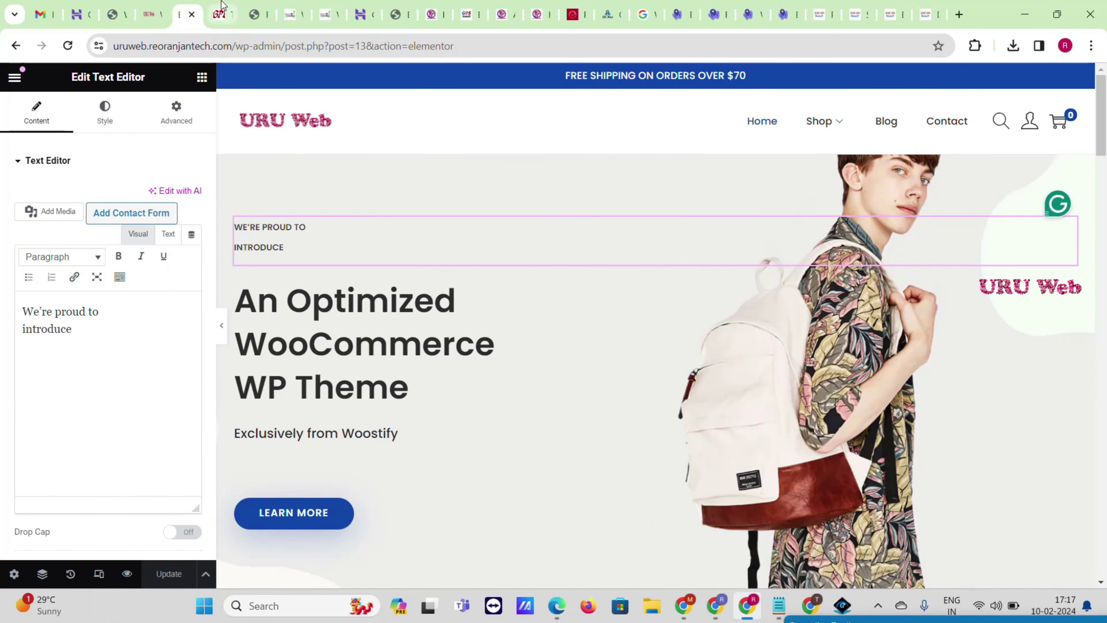
left_click(224, 14)
Drag through the Themes GPL hero slider, then return to the Elementor homepage editor with Ctrl+Shift+Tab
scroll(815, 317, "up", 10)
scroll(821, 315, "up", 15)
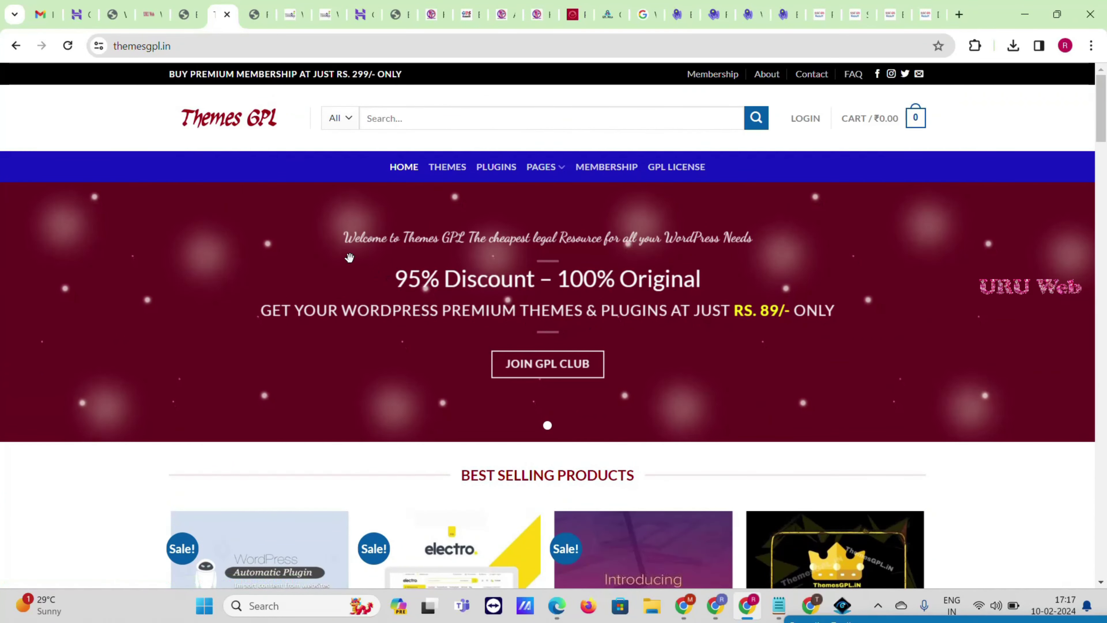
left_click_drag(507, 309, 262, 261)
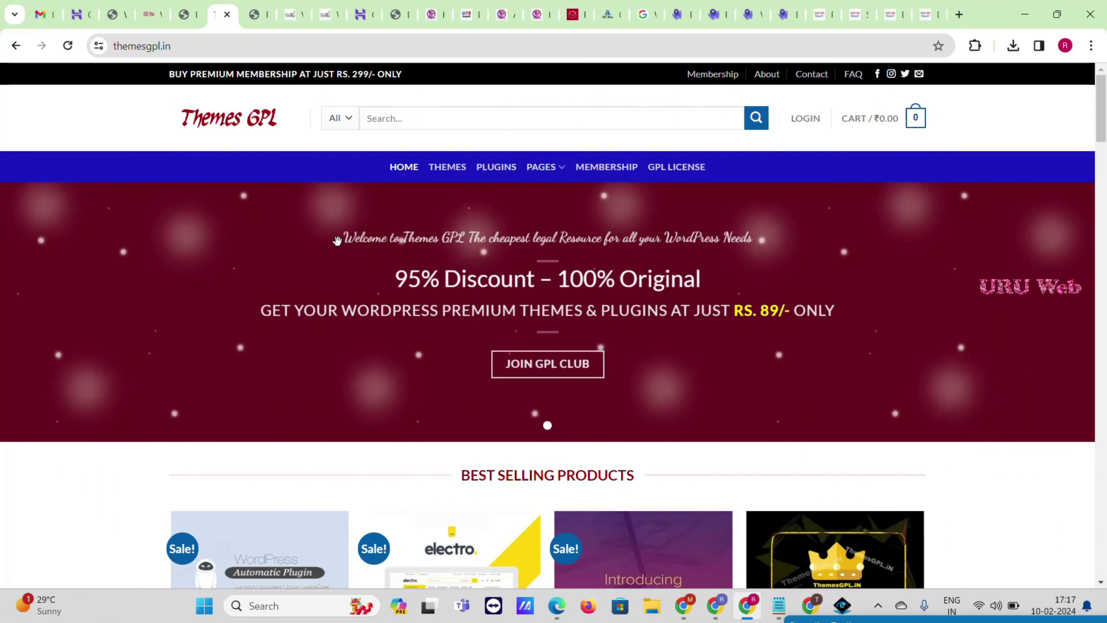
left_click_drag(424, 279, 235, 311)
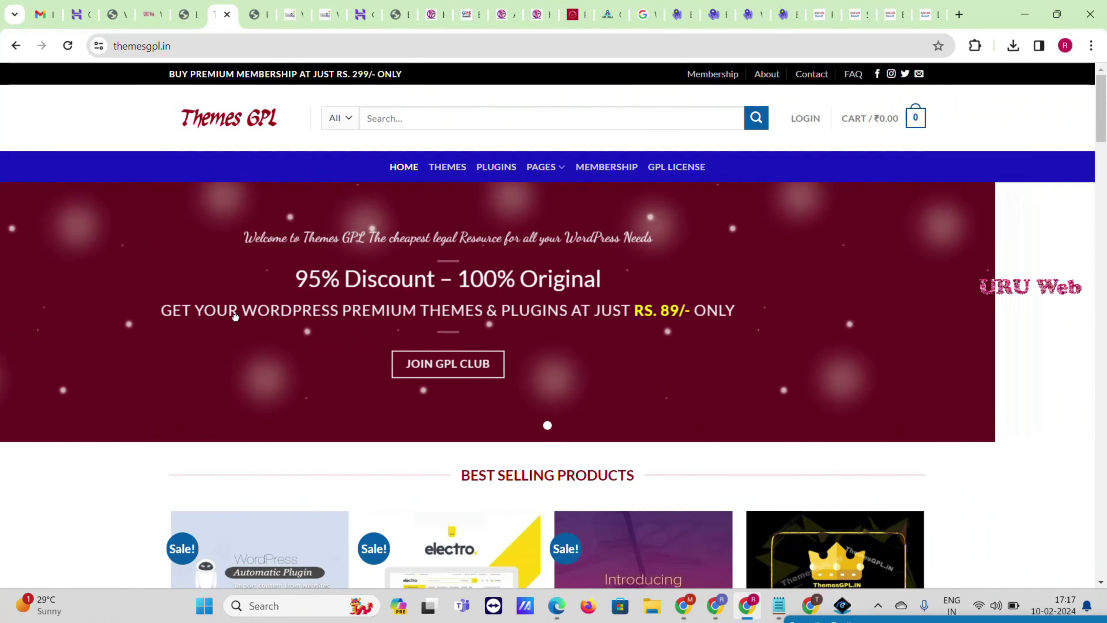
left_click_drag(398, 314, 131, 383)
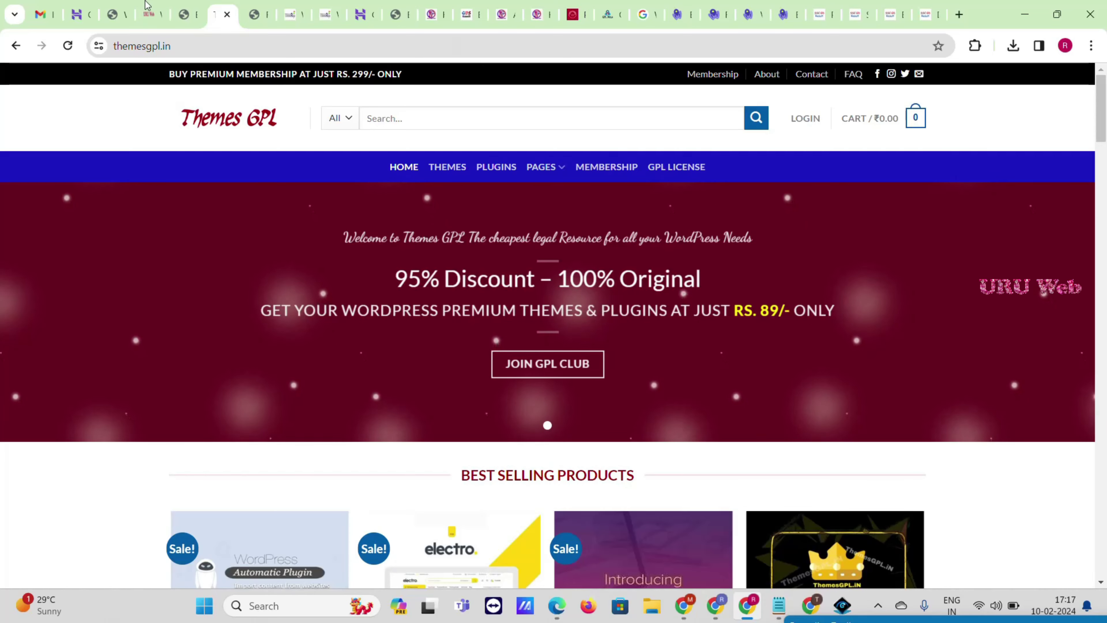
key("ctrl+shift+Tab")
scroll(331, 314, "down", 3)
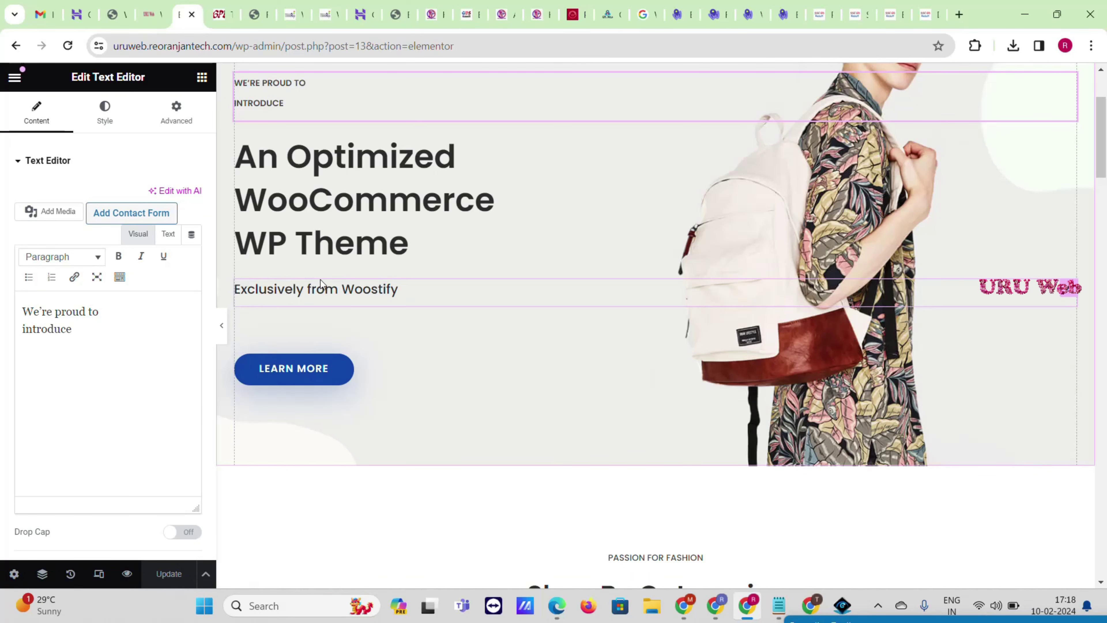
Select the hero's outer container in the Navigator and bring up its slide.jpg background image in the media library
scroll(921, 209, "up", 3)
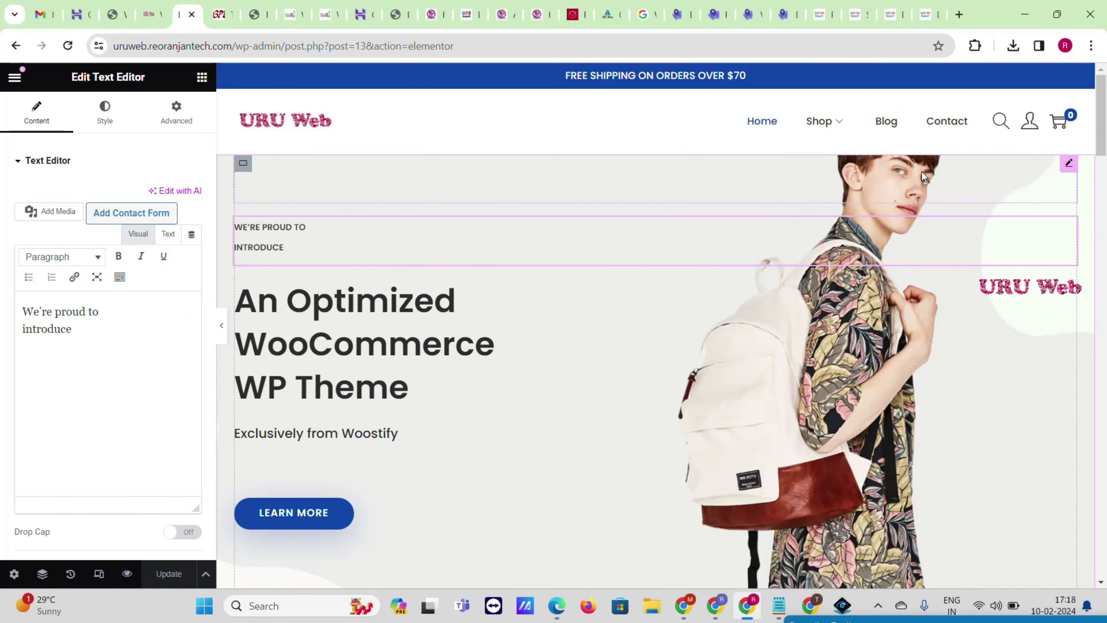
left_click(898, 176)
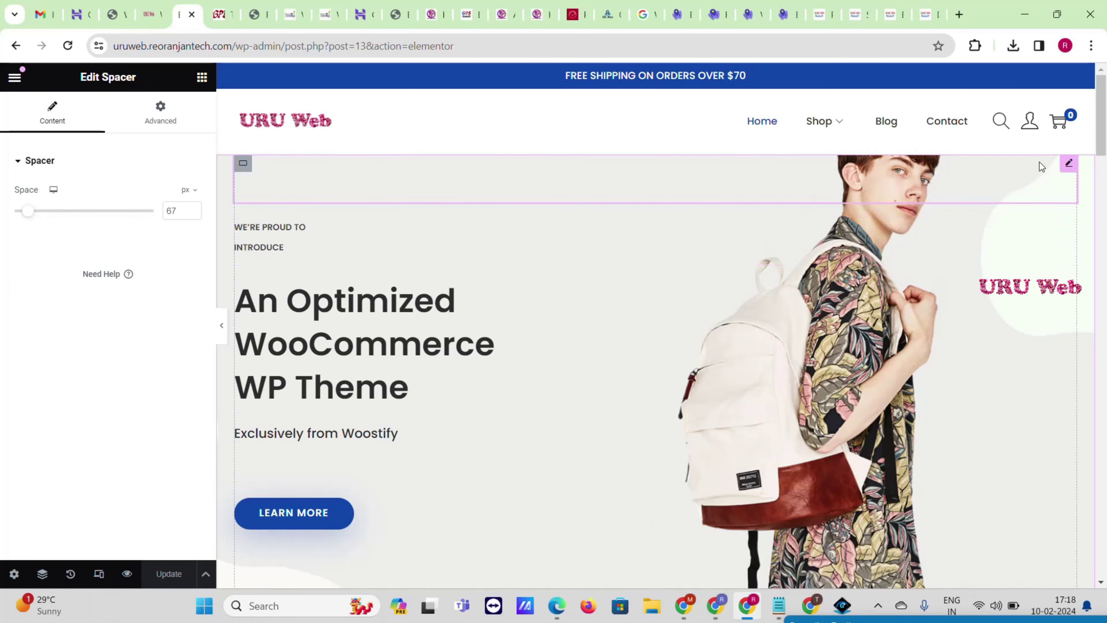
left_click(51, 587)
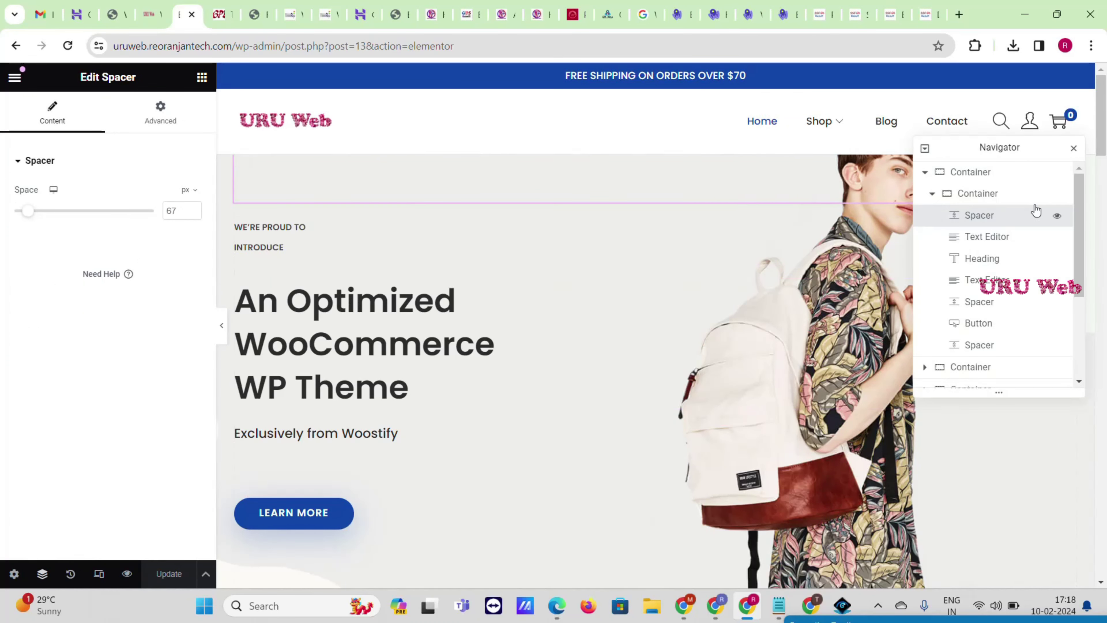
left_click(1025, 178)
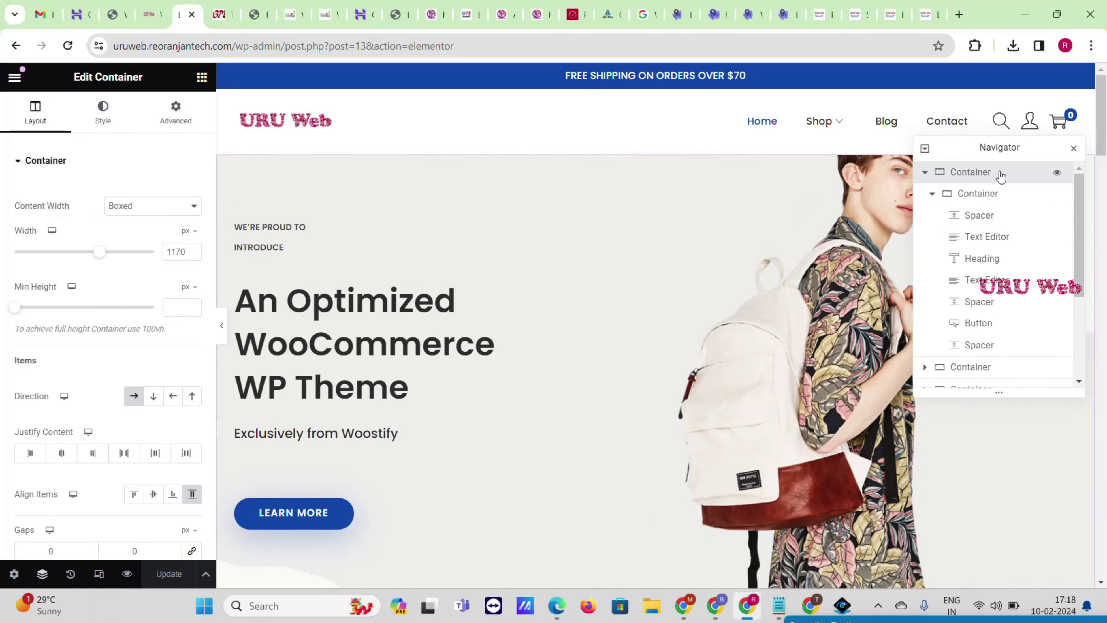
left_click(100, 105)
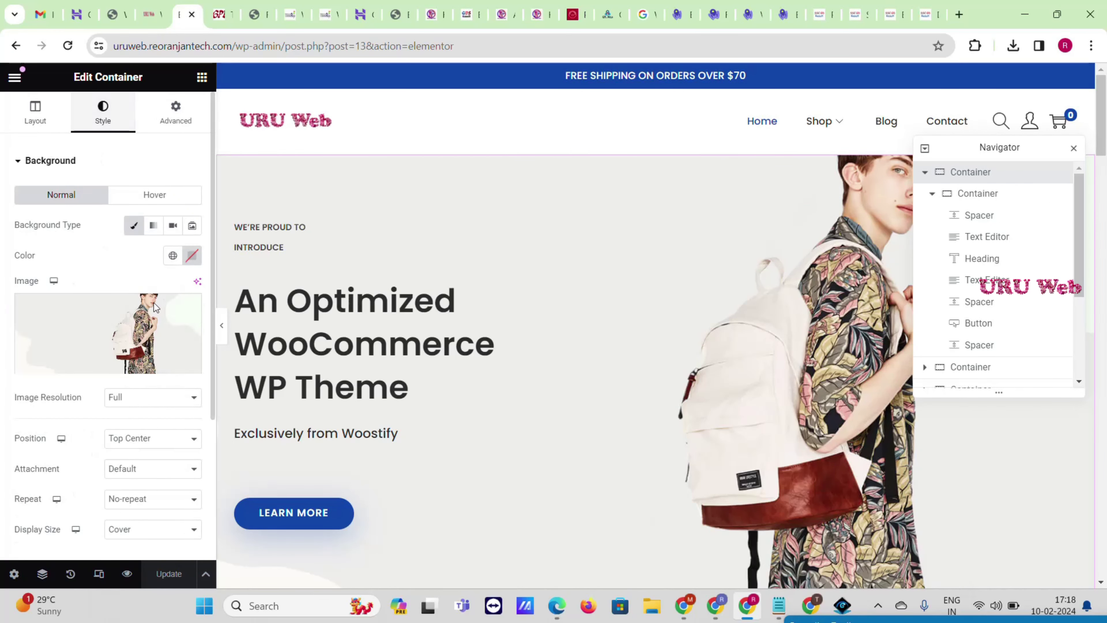
left_click(85, 318)
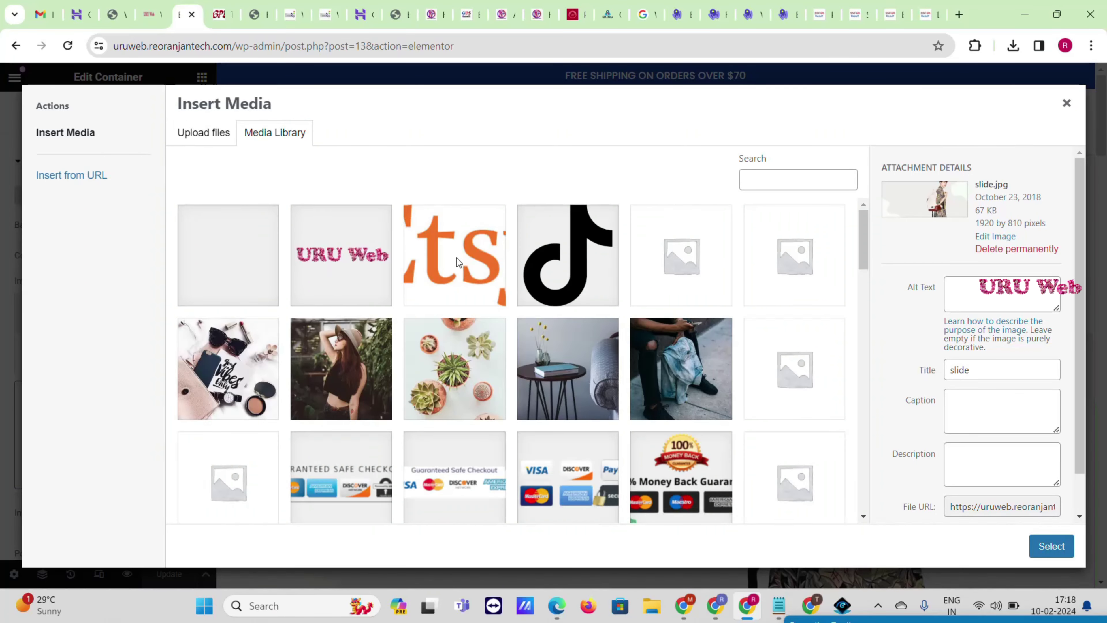
Set the hero container background to the photo of a woman in a sun hat
left_click(329, 378)
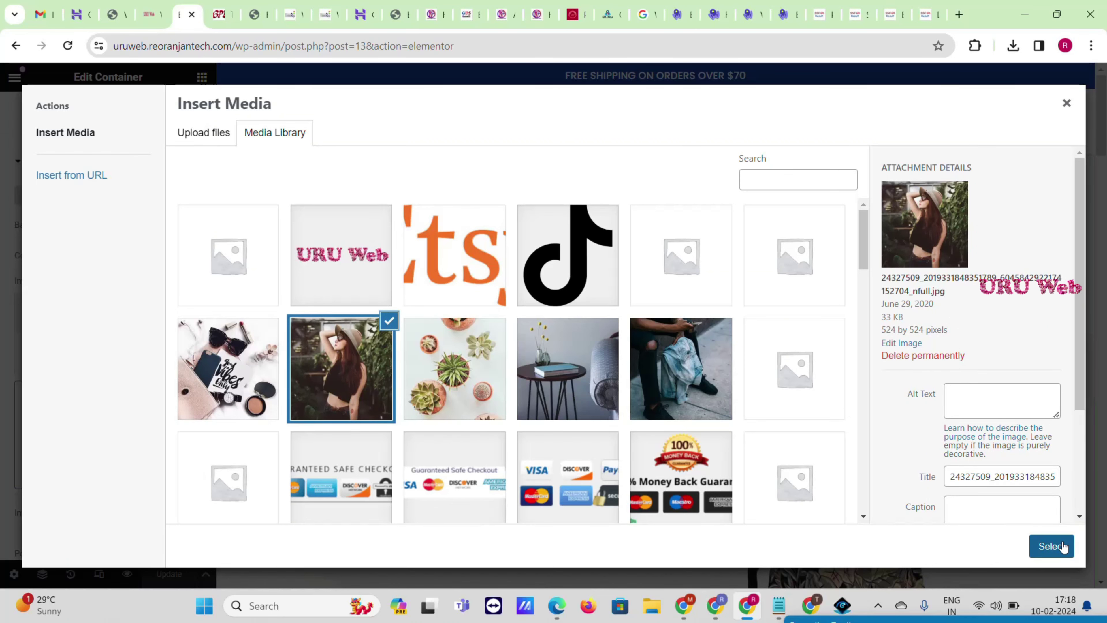
left_click(1051, 546)
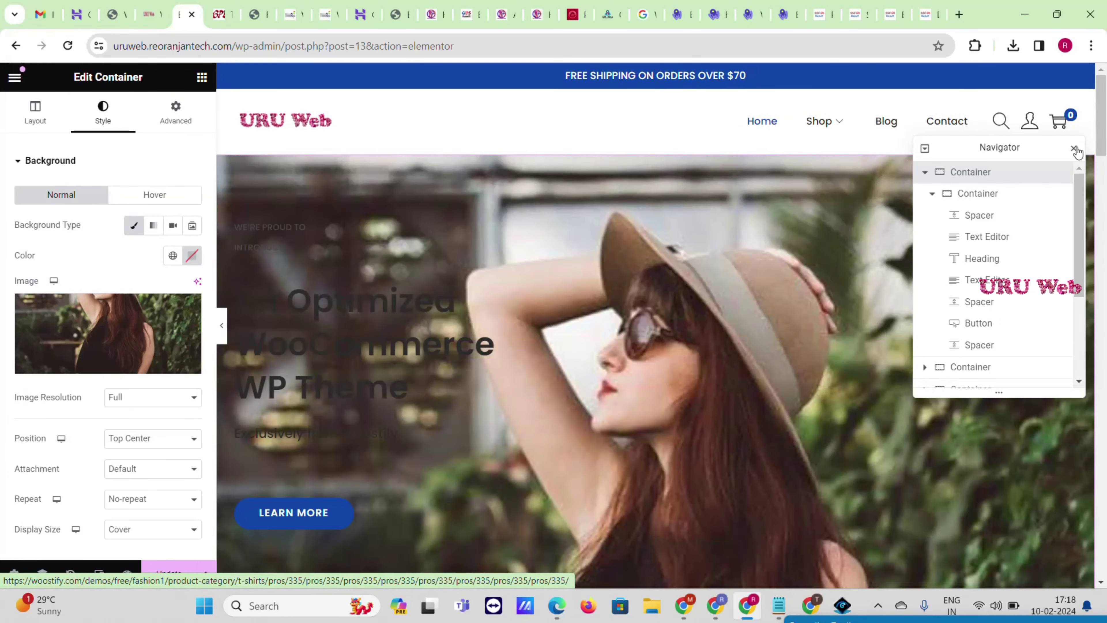
left_click(1074, 148)
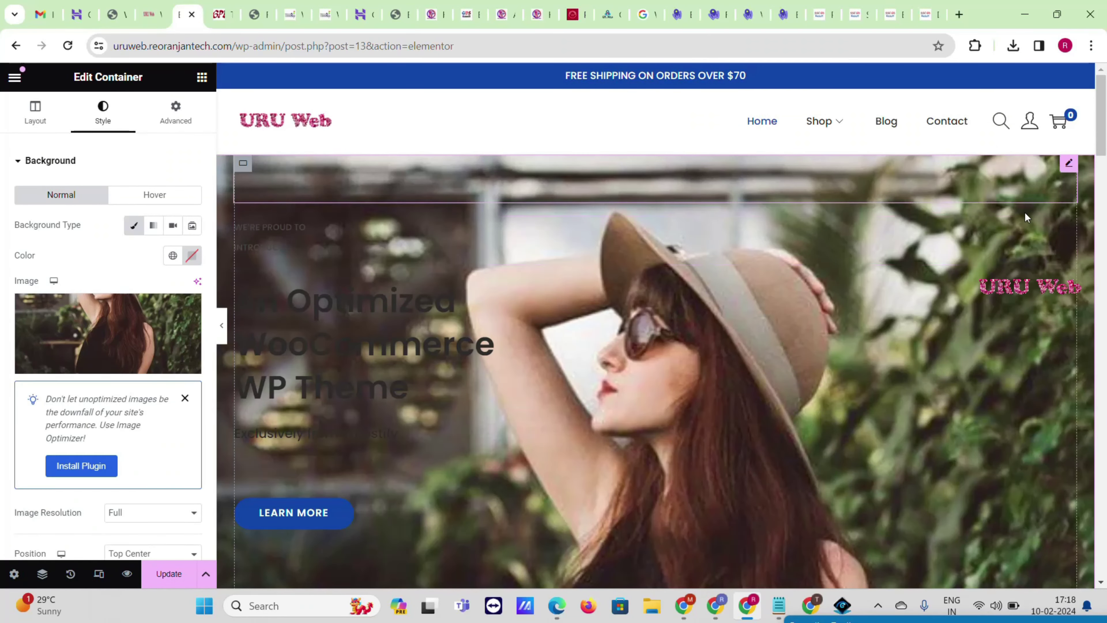
Select the hero's 'PASSION FOR FASHION' text block
scroll(989, 231, "down", 6)
scroll(340, 368, "up", 5)
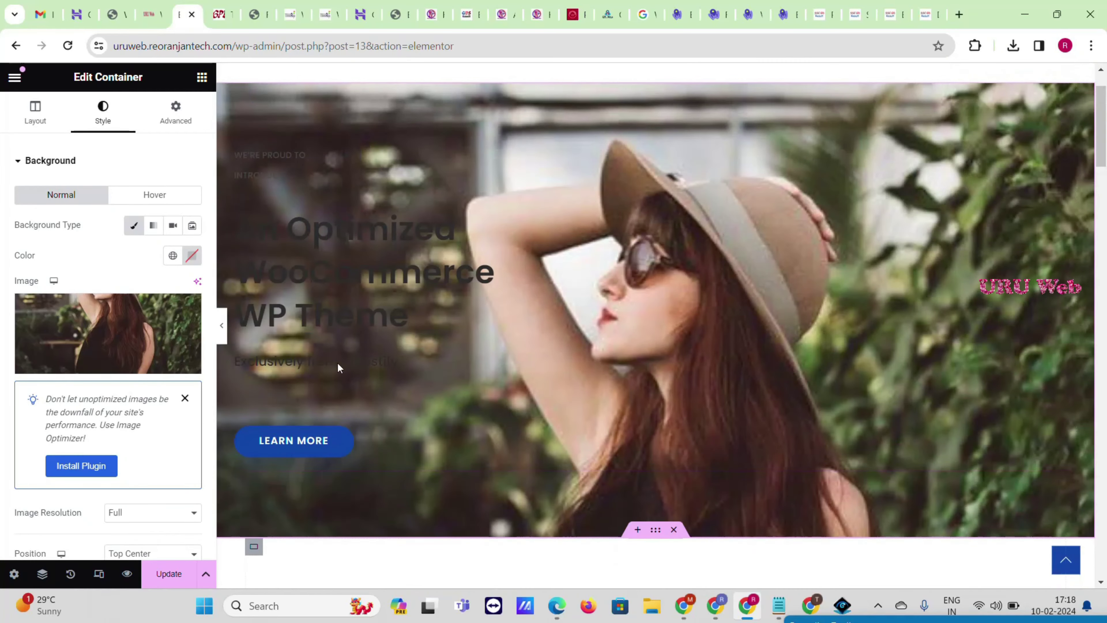
left_click(314, 261)
scroll(315, 261, "down", 5)
left_click(314, 262)
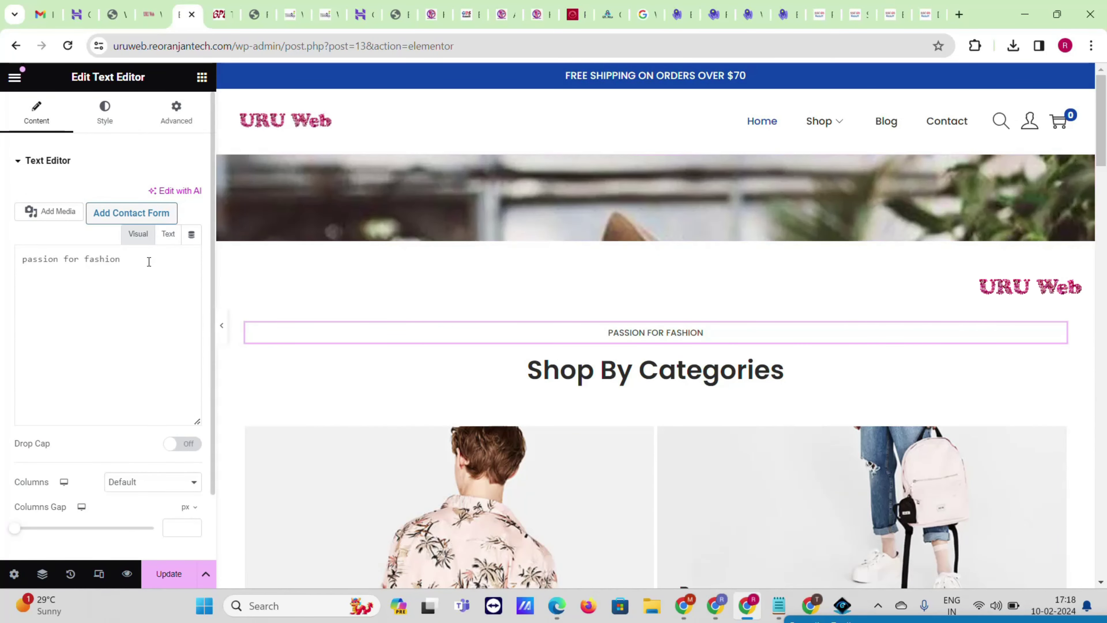
Change the hero heading's text colour to white
left_click(123, 260)
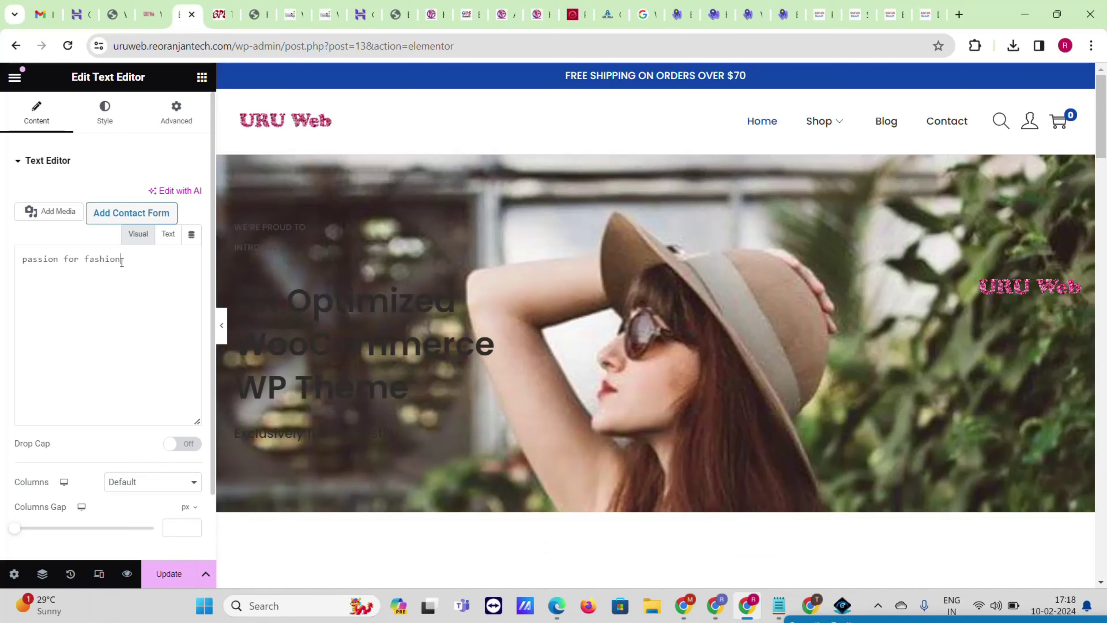
left_click(263, 304)
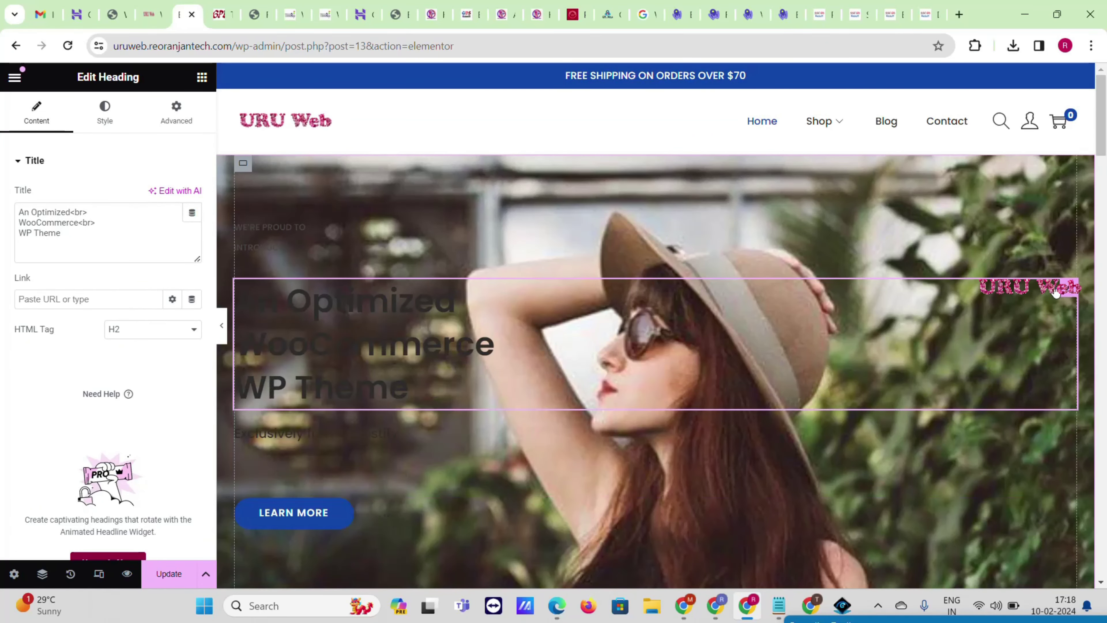
left_click(81, 223)
key("ctrl+a")
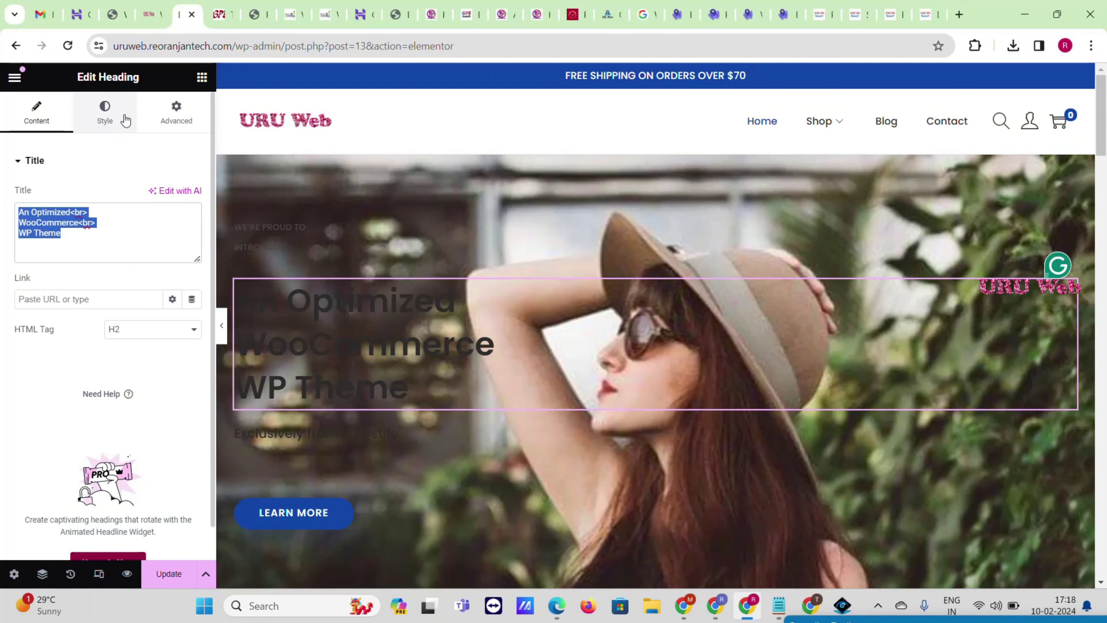
left_click(125, 120)
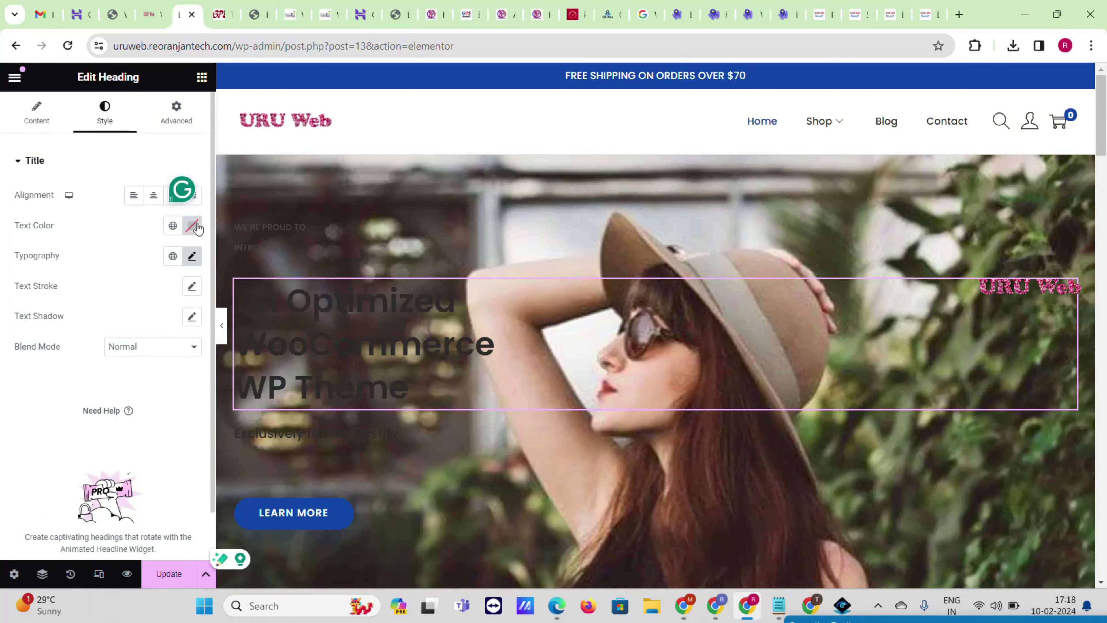
left_click(194, 226)
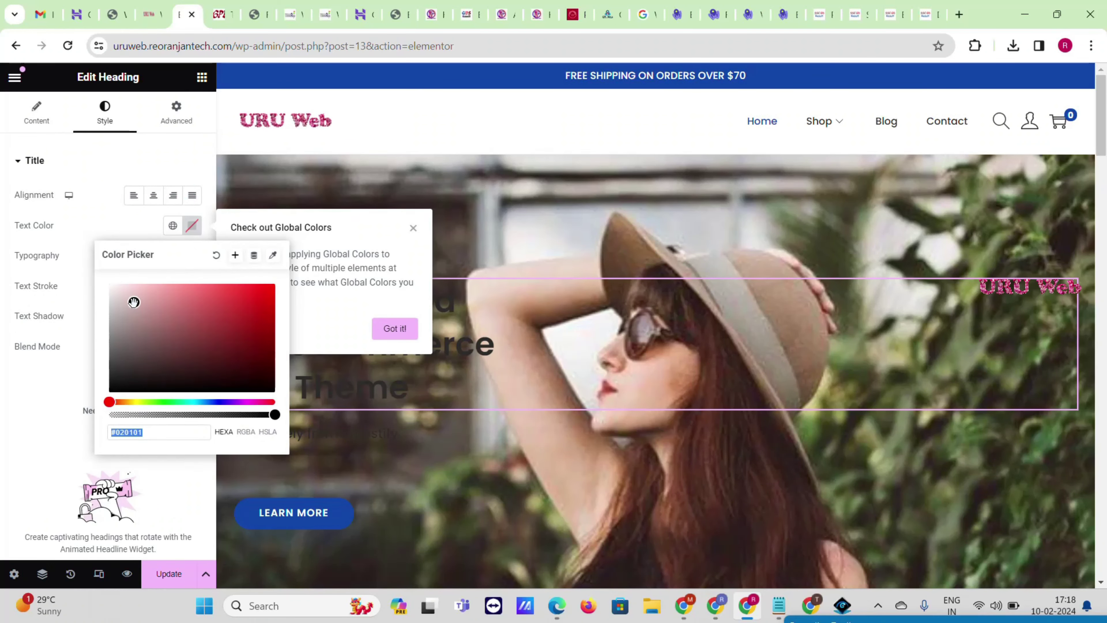
left_click_drag(133, 302, 69, 267)
left_click(308, 424)
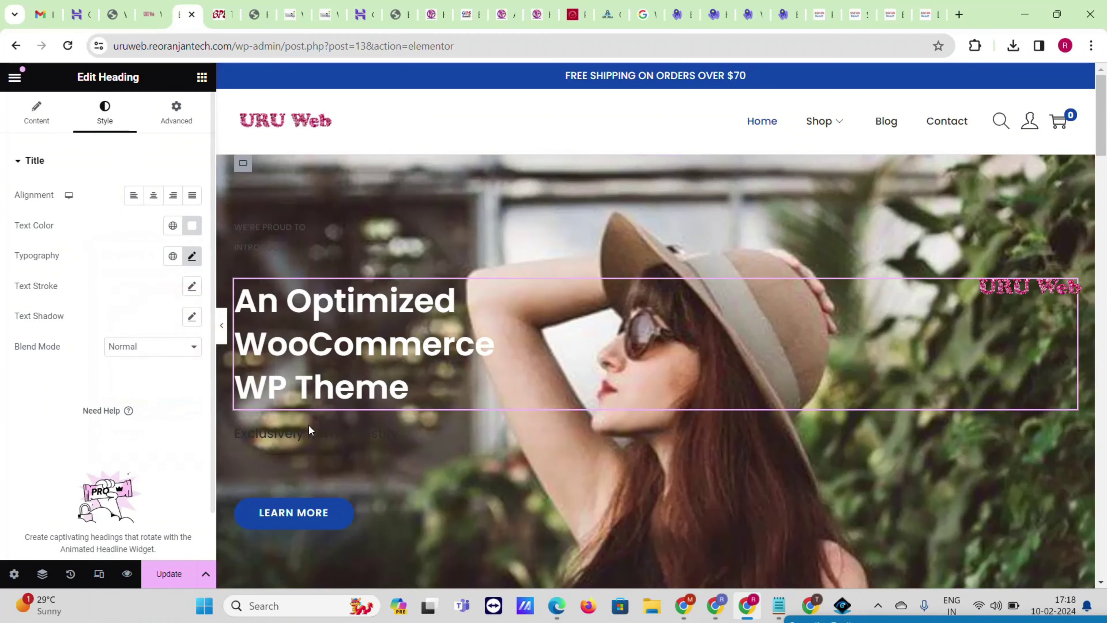
Recolour the 'Exclusively from Woostify' subtitle to light grey #CBC2C2
left_click(295, 440)
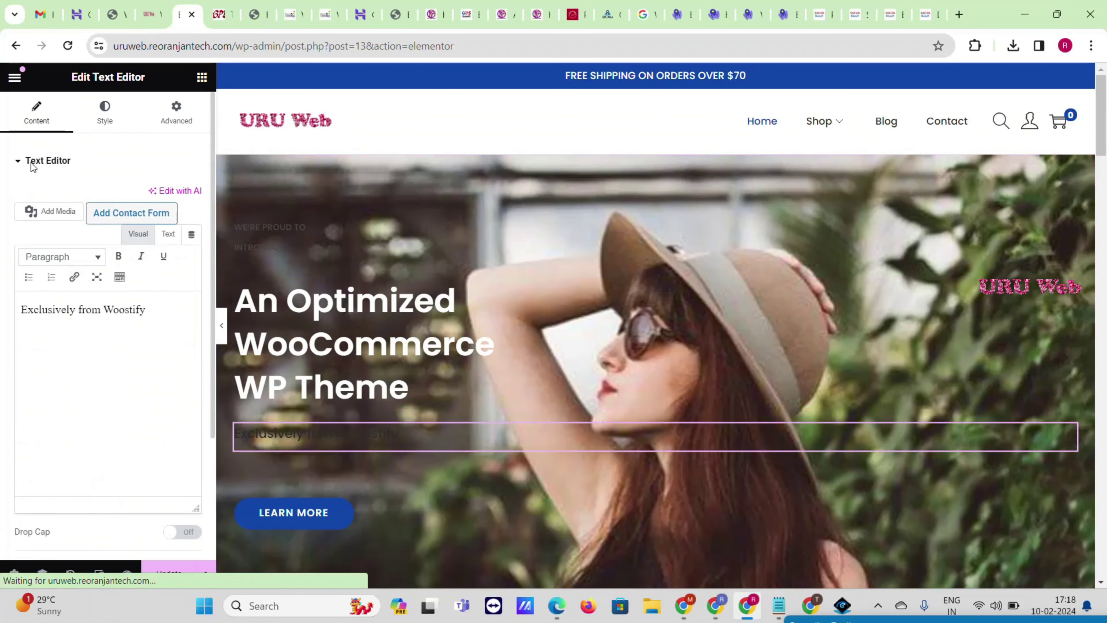
left_click(112, 123)
left_click(192, 225)
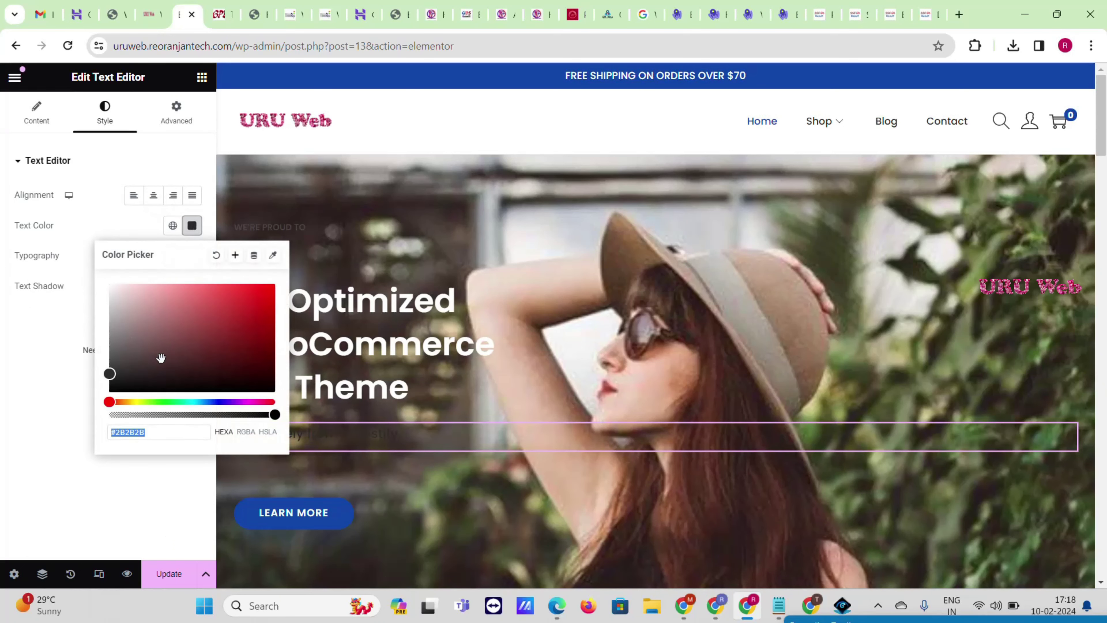
left_click_drag(128, 301, 92, 251)
left_click(319, 235)
left_click(320, 236)
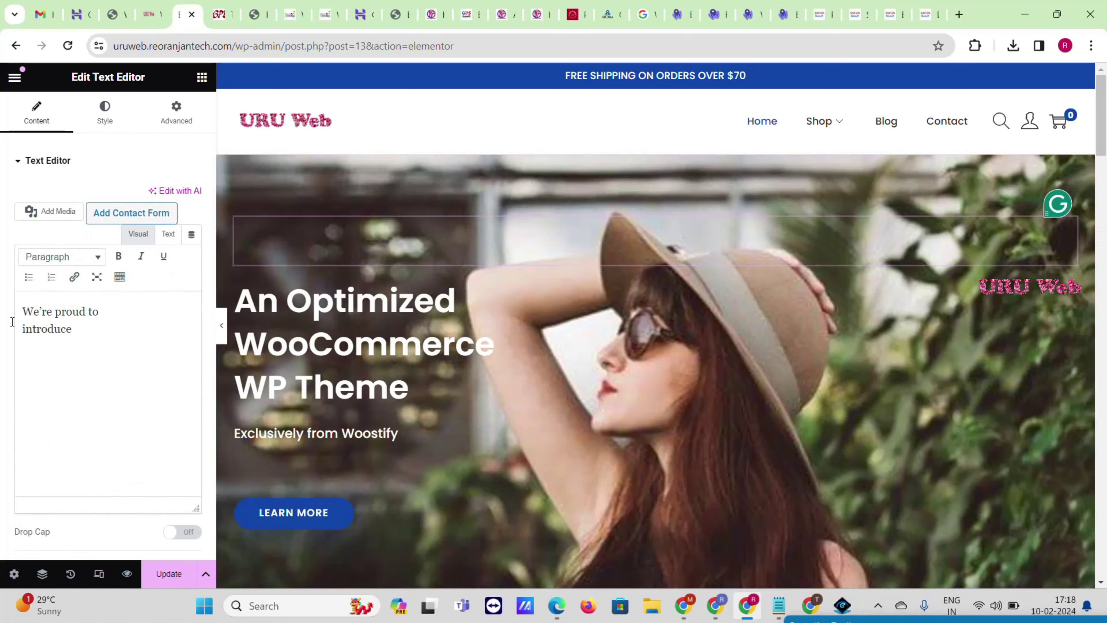
left_click(105, 115)
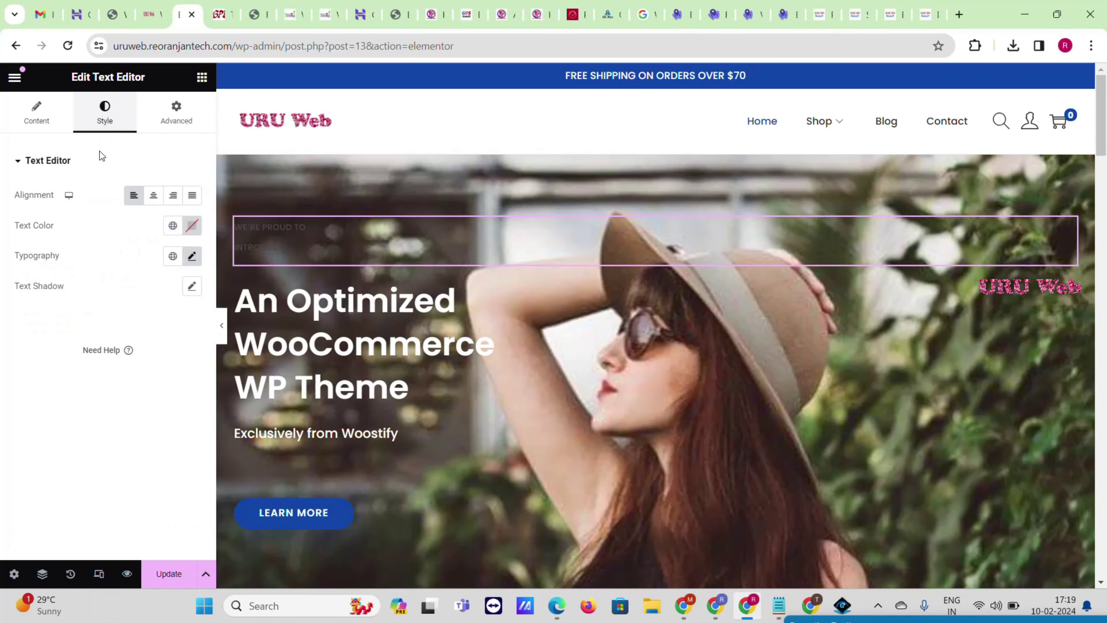